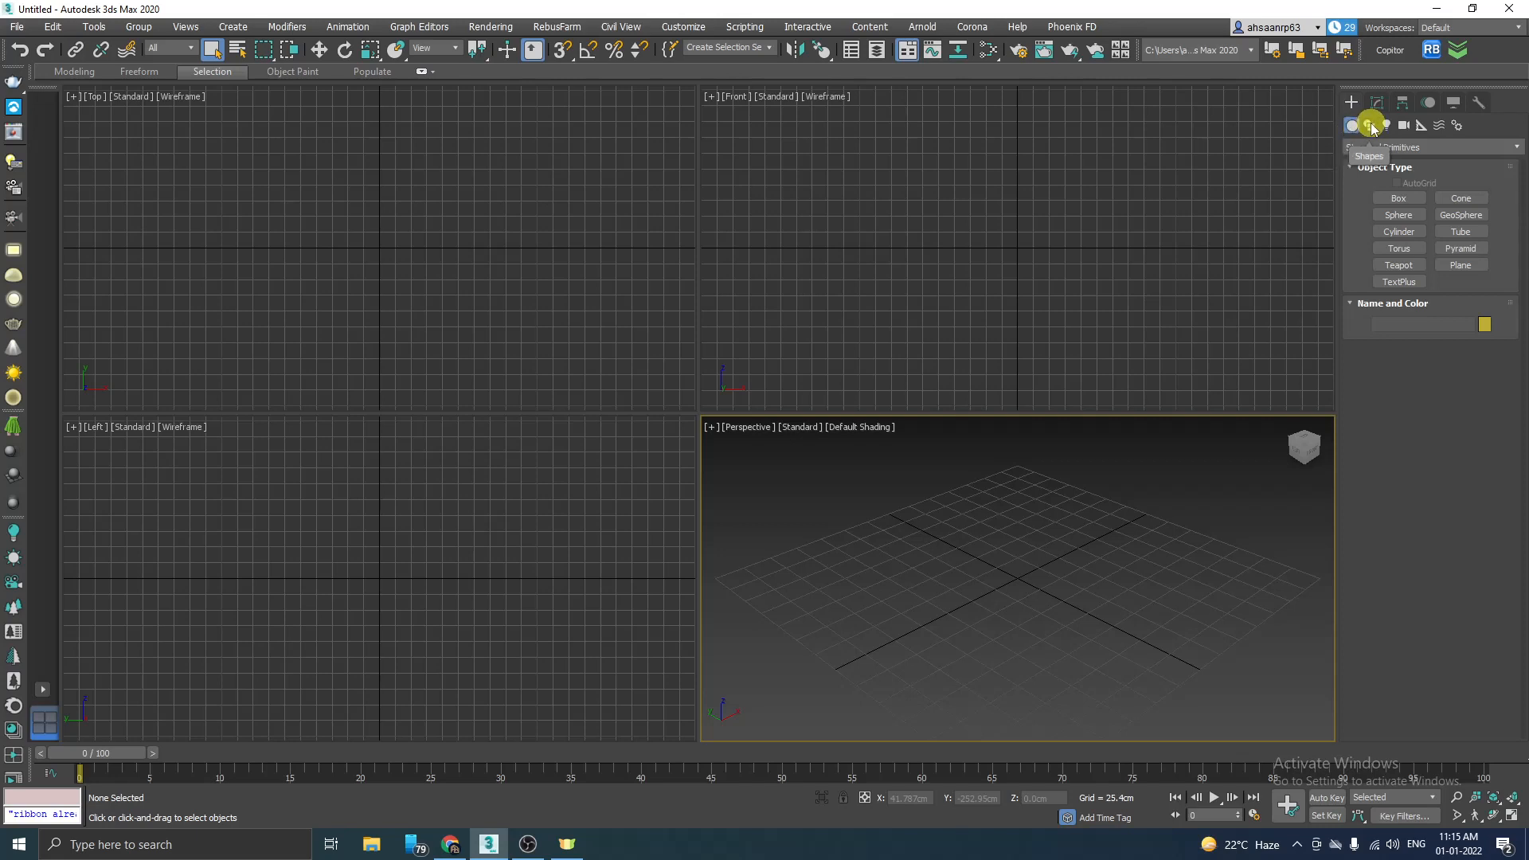
Step: Draw an open Z-shaped spline line with four corner points in the maximized Perspective view
left_click(1370, 125)
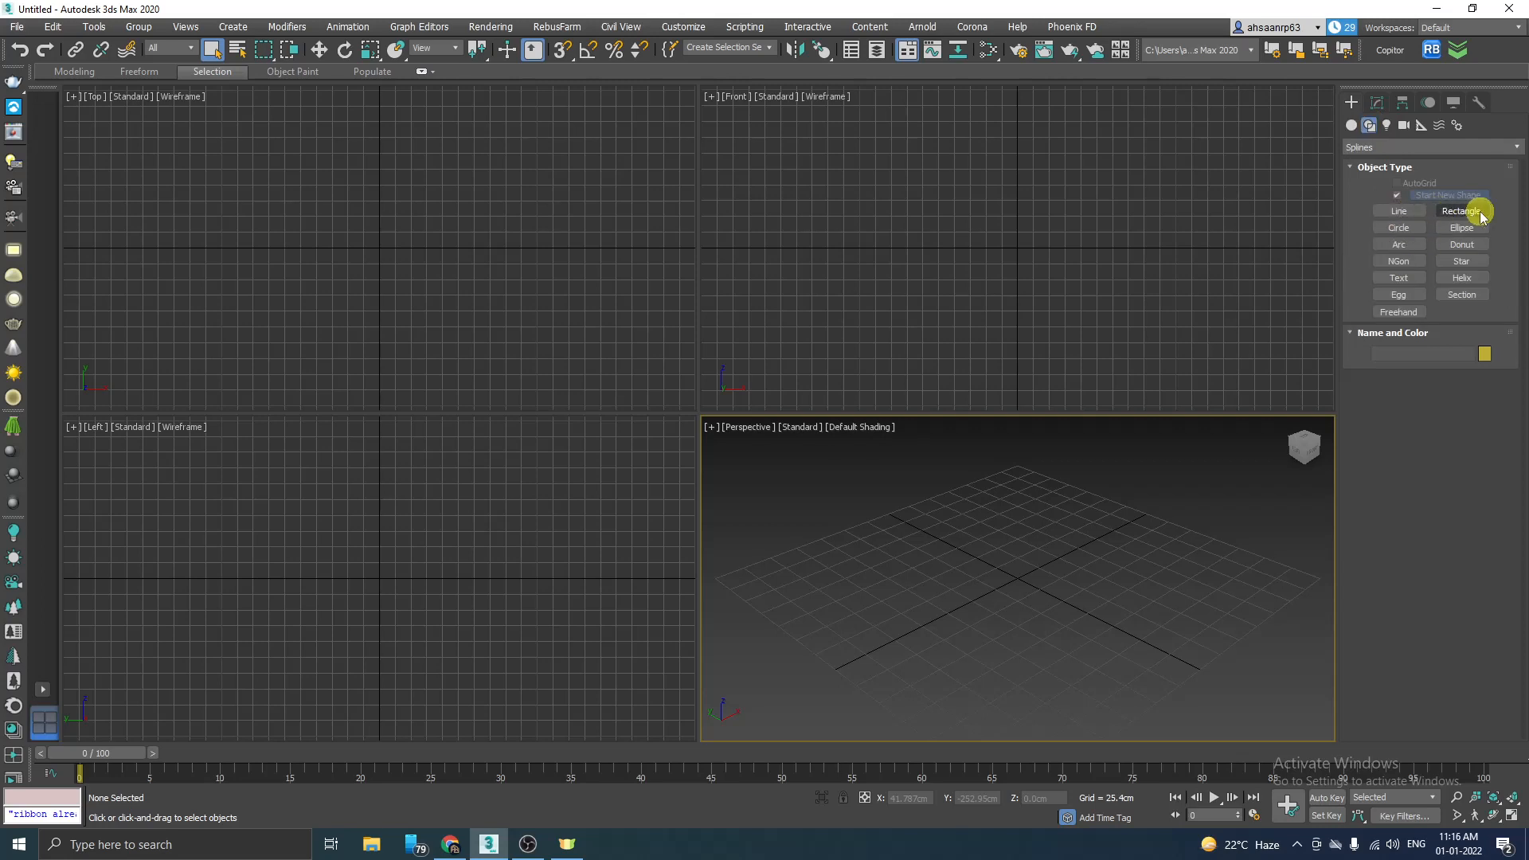
key("alt+w")
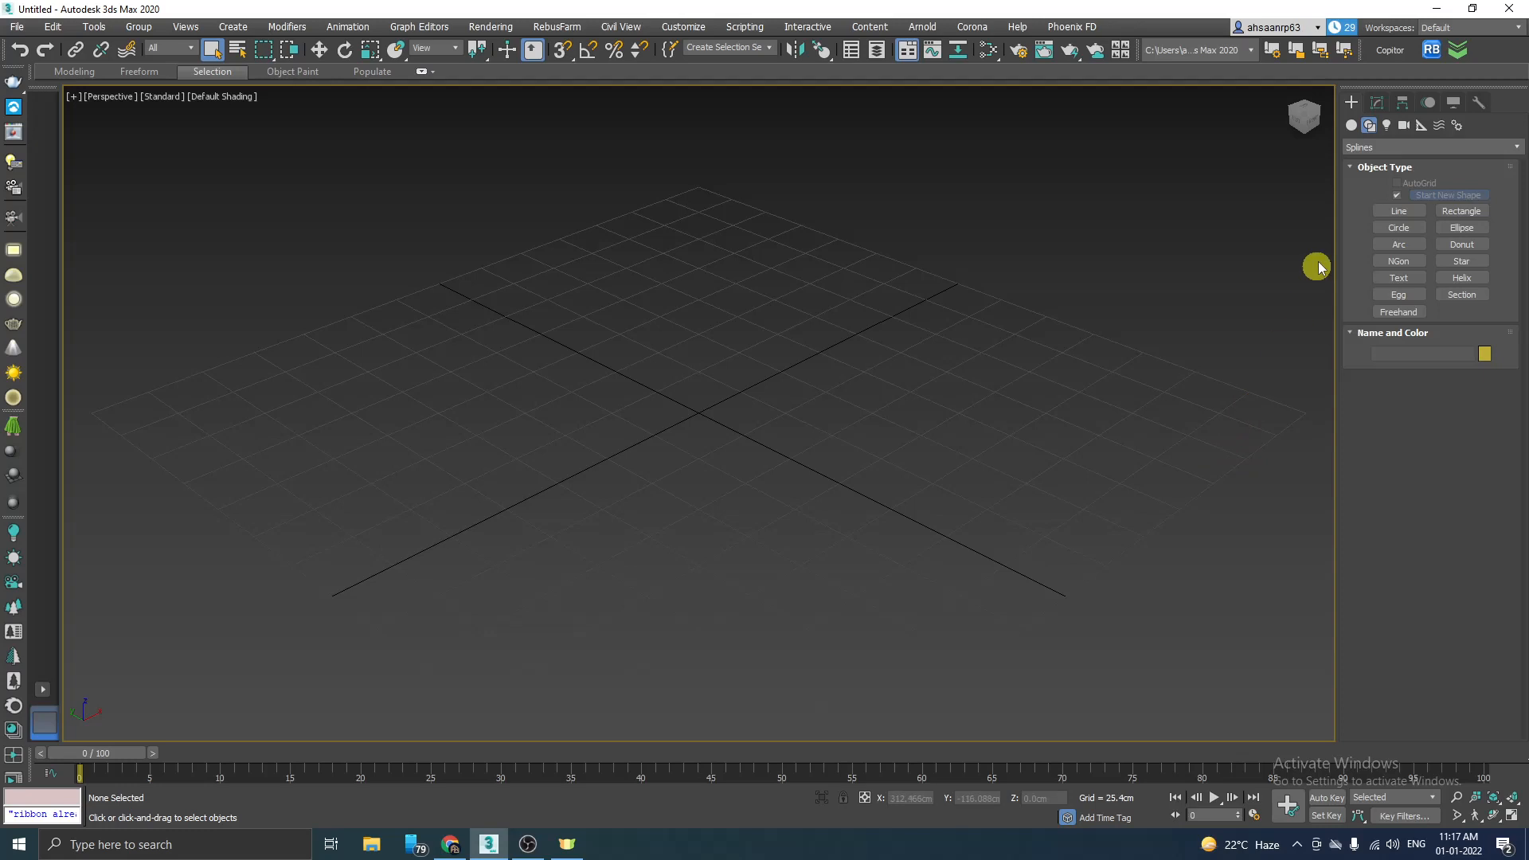
left_click(1397, 211)
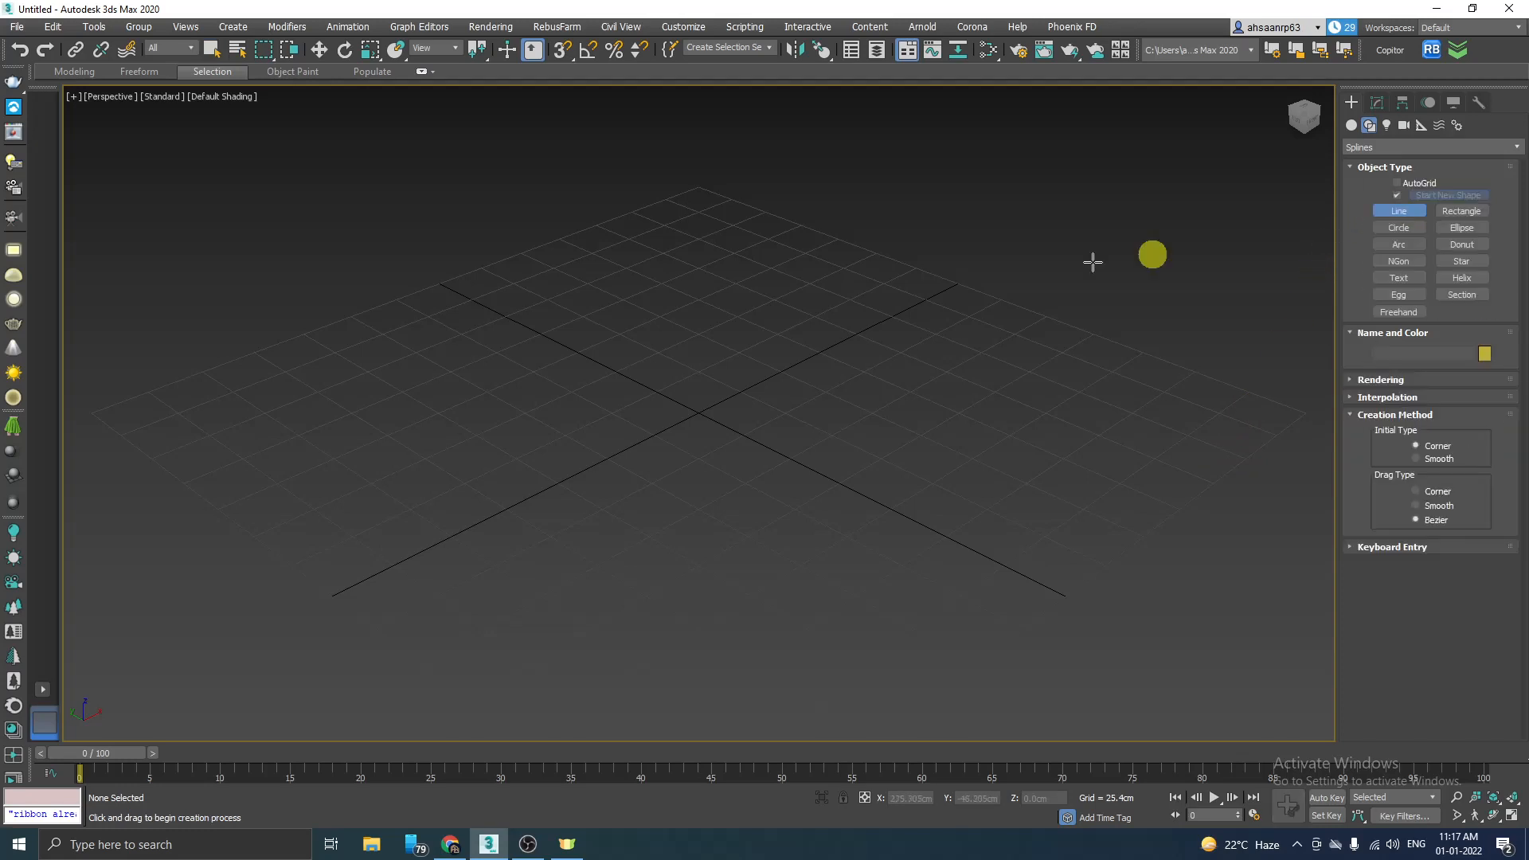
left_click(541, 300)
left_click(810, 291)
left_click(547, 447)
left_click(827, 434)
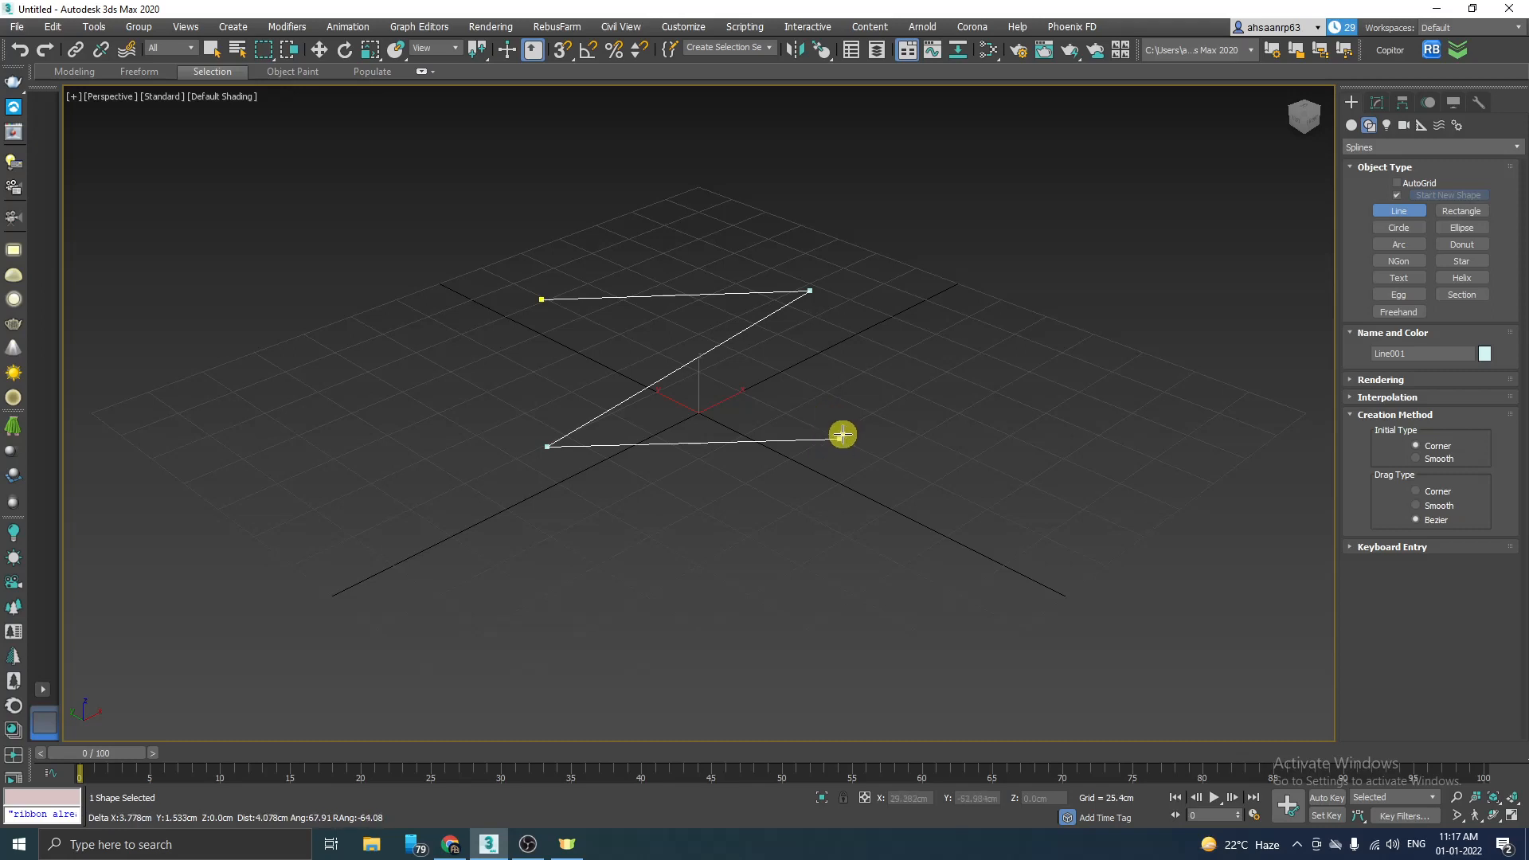
right_click(837, 433)
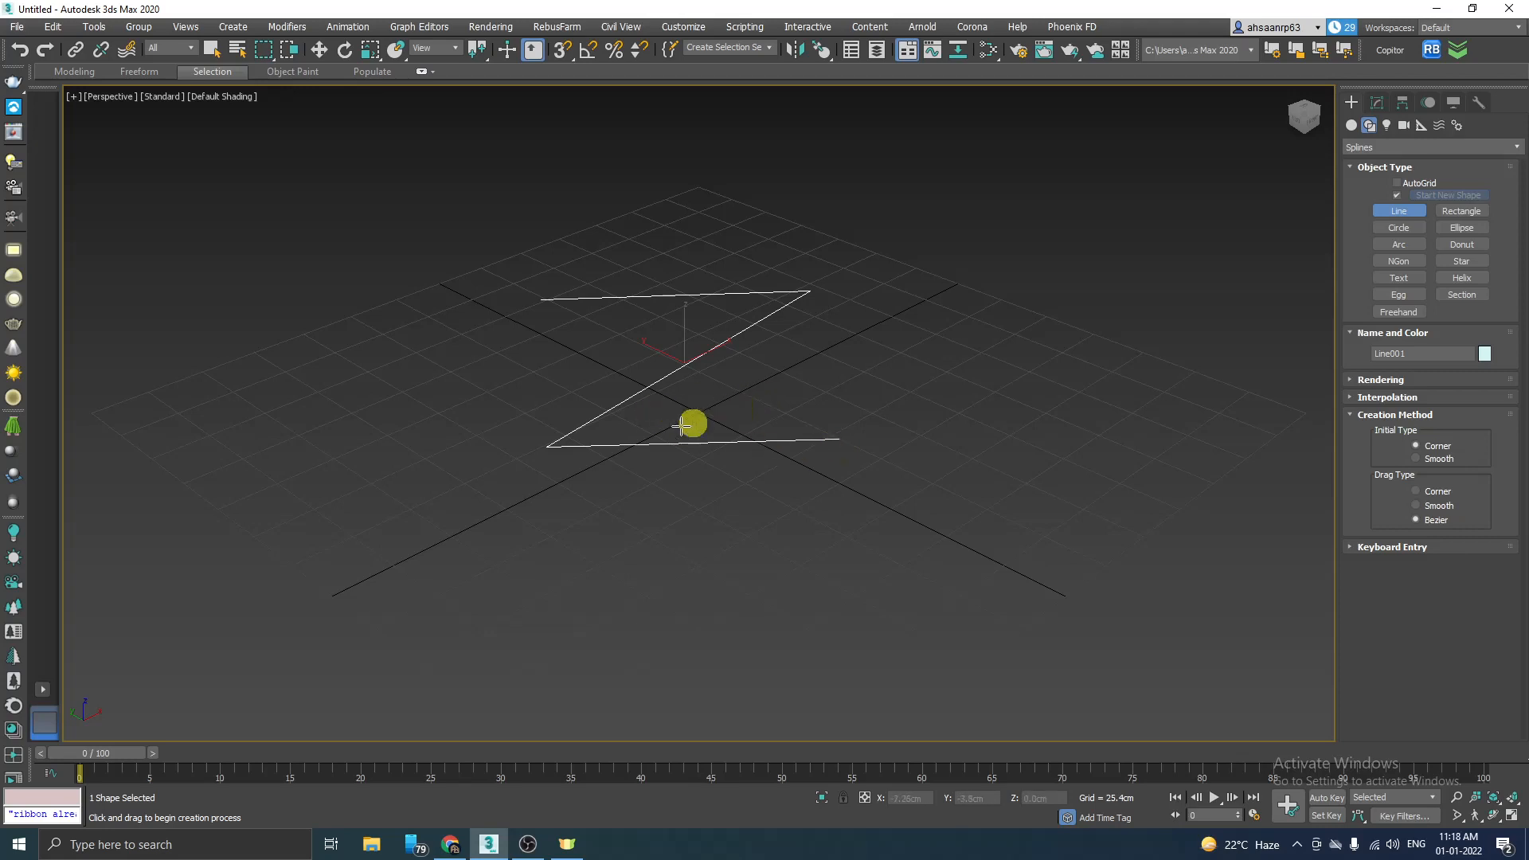
Step: Draw a second four-point Z-shaped line beside the first and close its spline back to the starting point
scroll(497, 416, "down", 3)
scroll(701, 358, "up", 3)
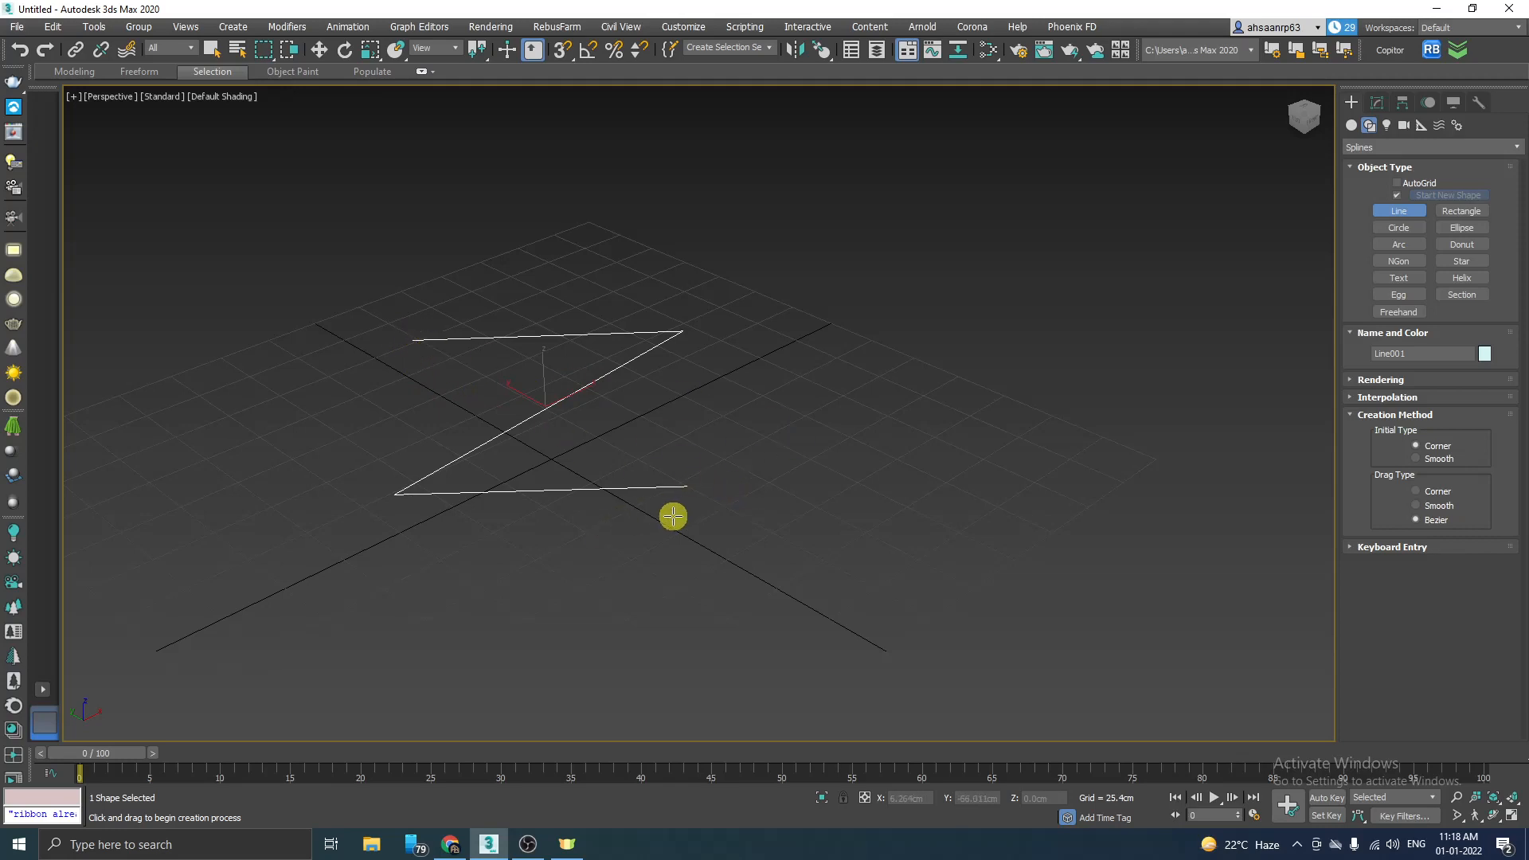
left_click(832, 343)
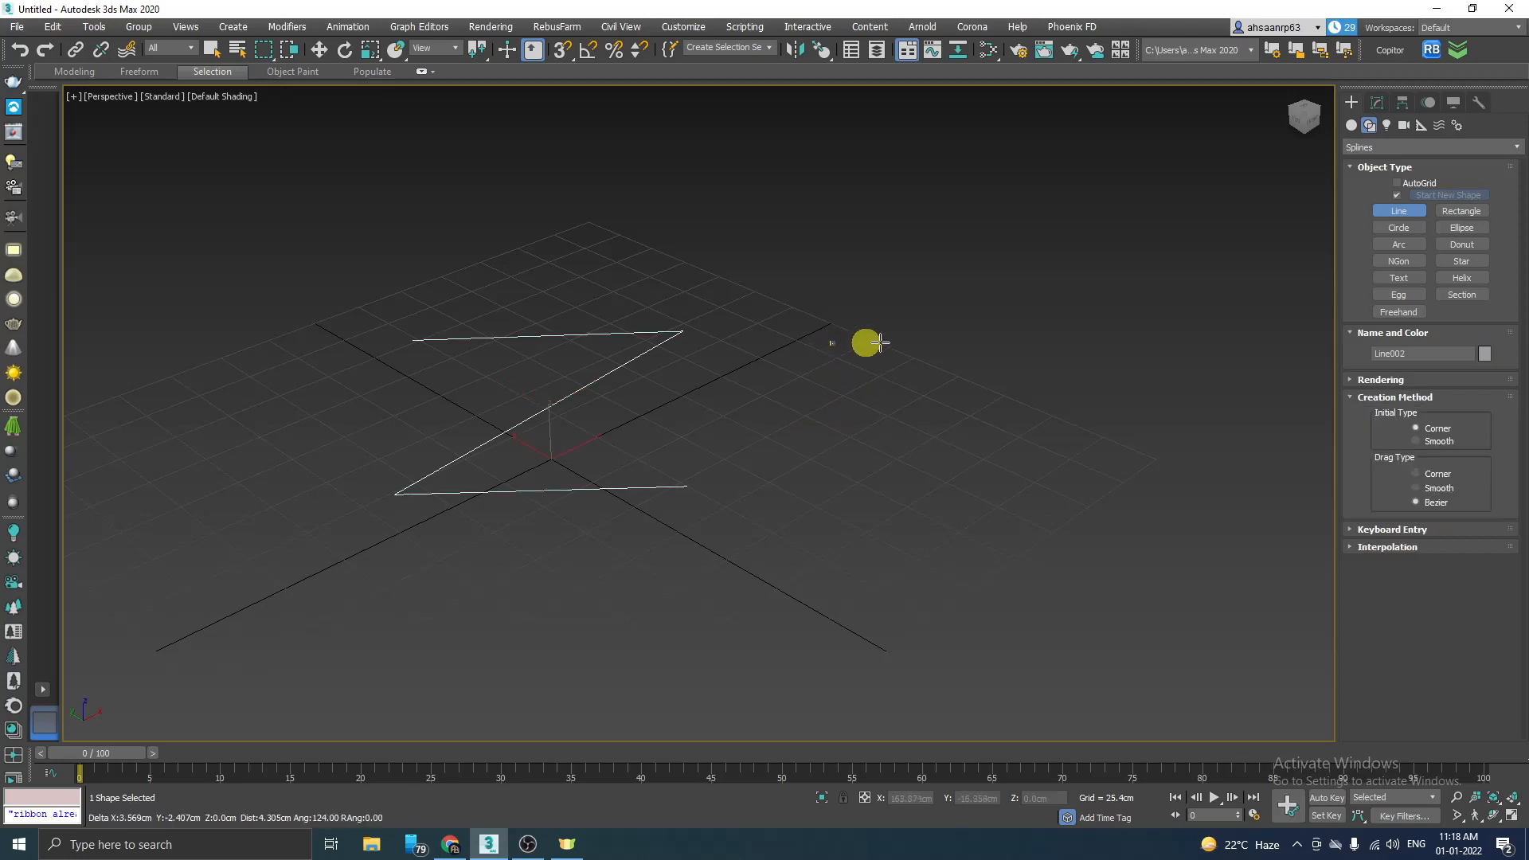
left_click(1074, 337)
left_click(839, 515)
left_click(1123, 512)
right_click(1066, 478)
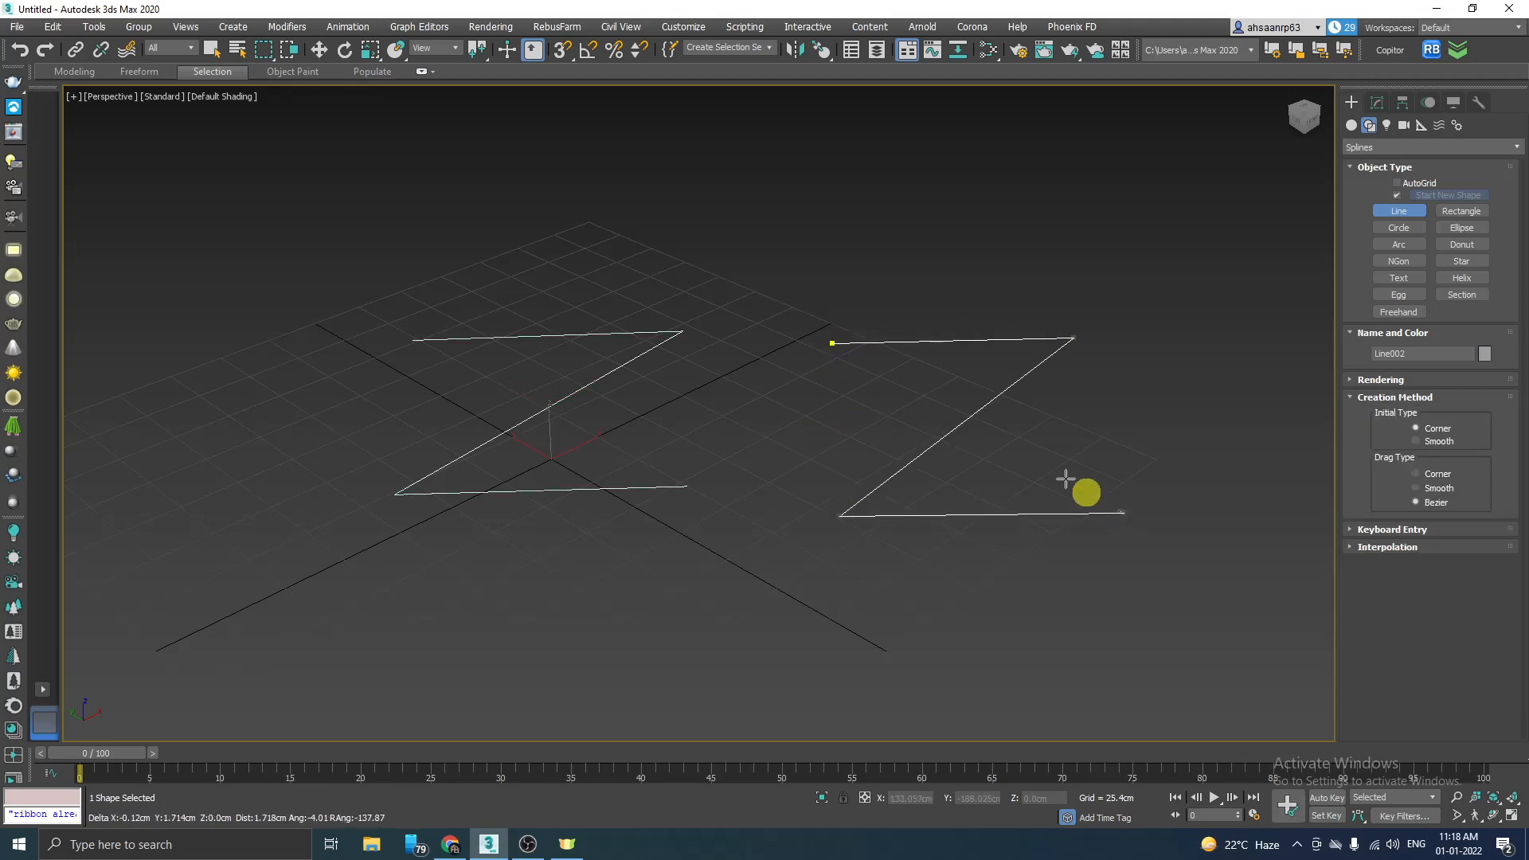
left_click(830, 343)
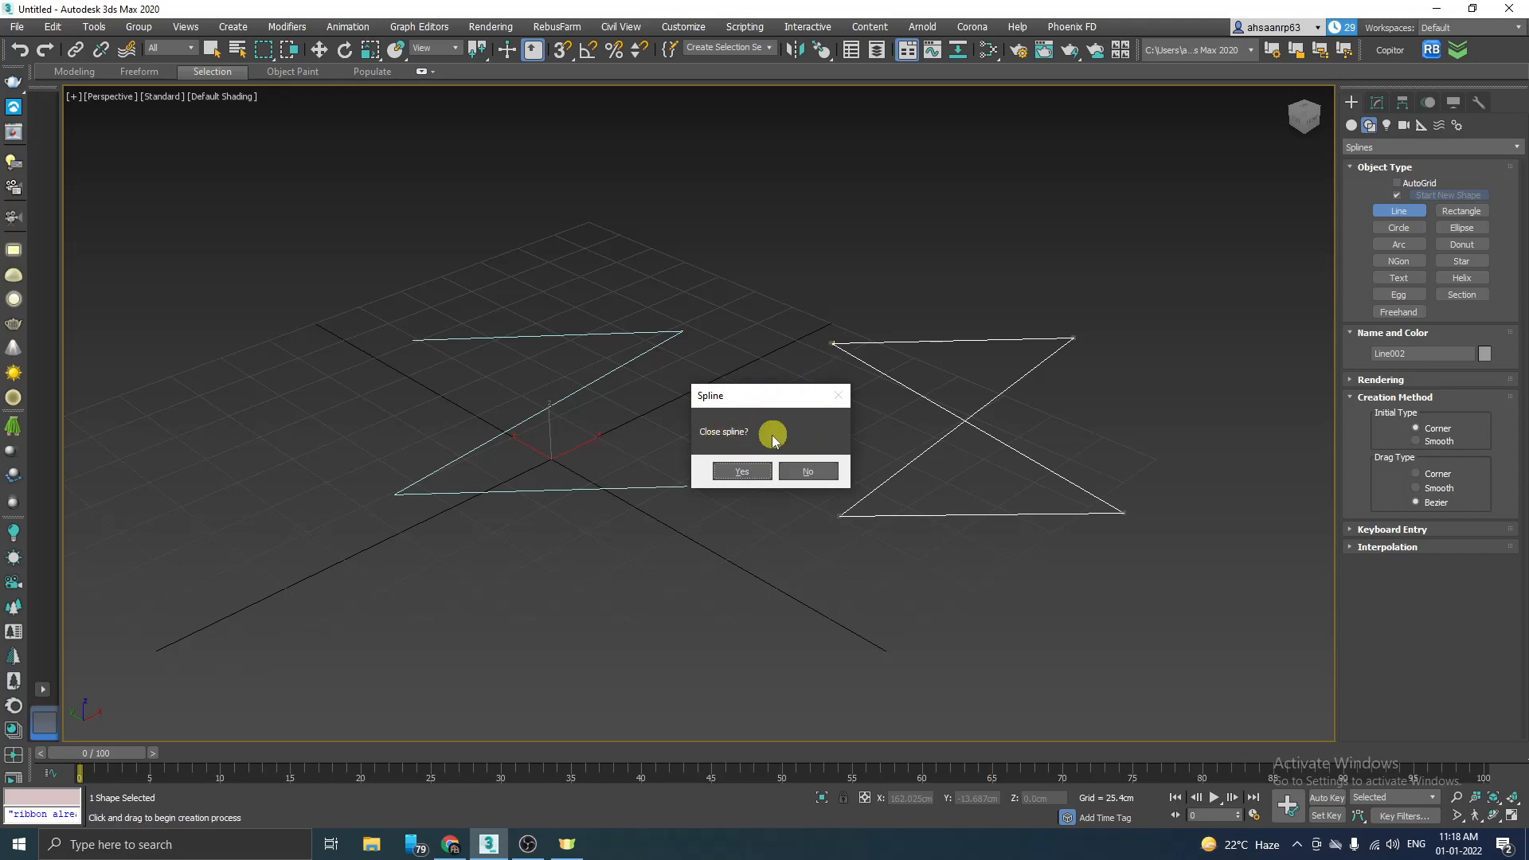
left_click(744, 471)
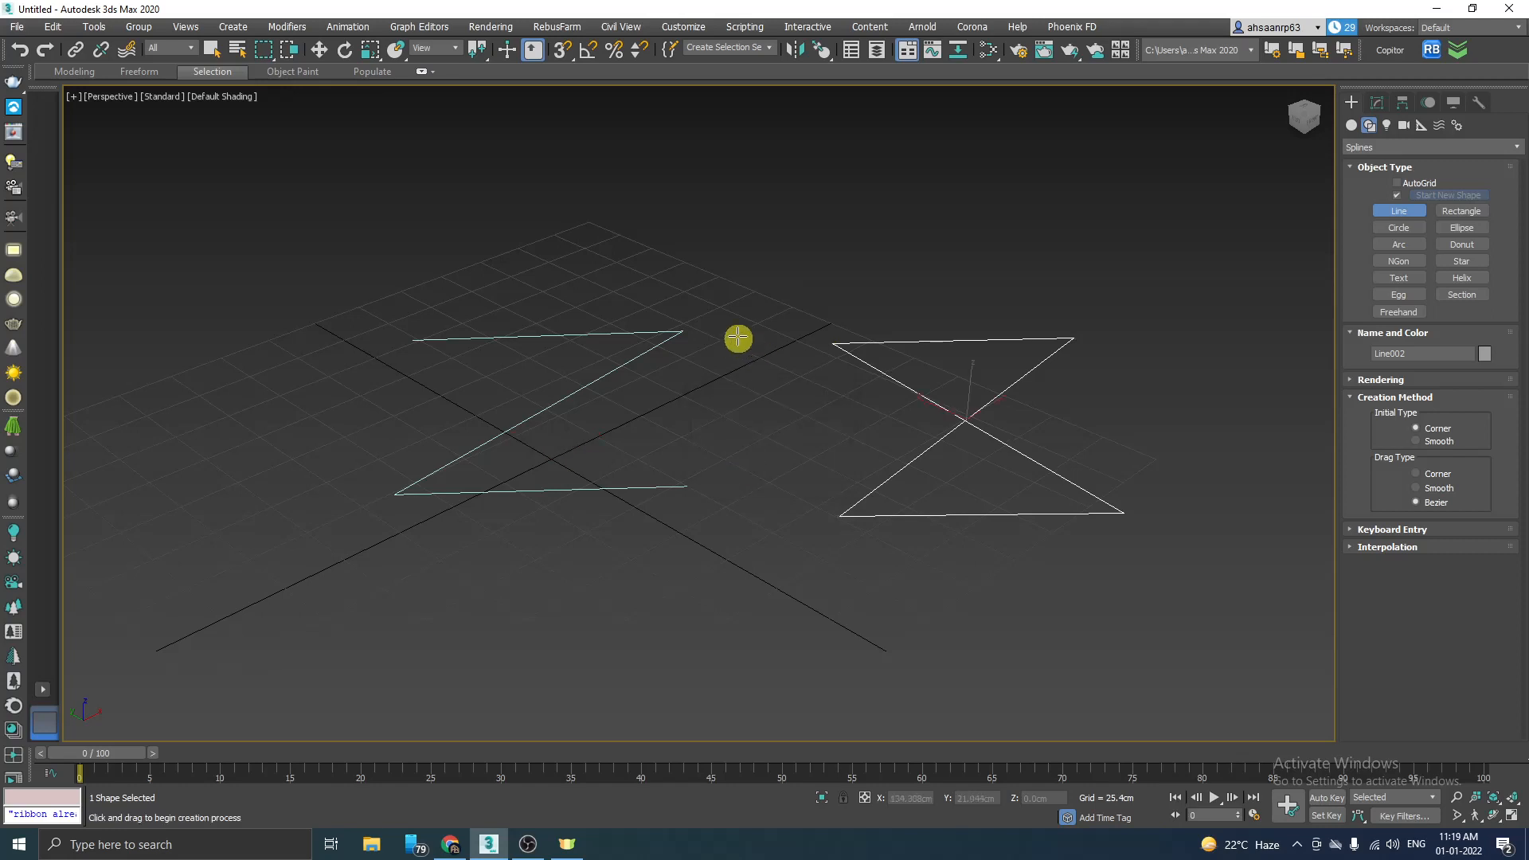
Step: Hide the grid and draw an open wavy line with Bezier curves below the first Z shape, ending in a straight downward segment
scroll(708, 247, "down", 3)
scroll(737, 514, "up", 3)
key("g")
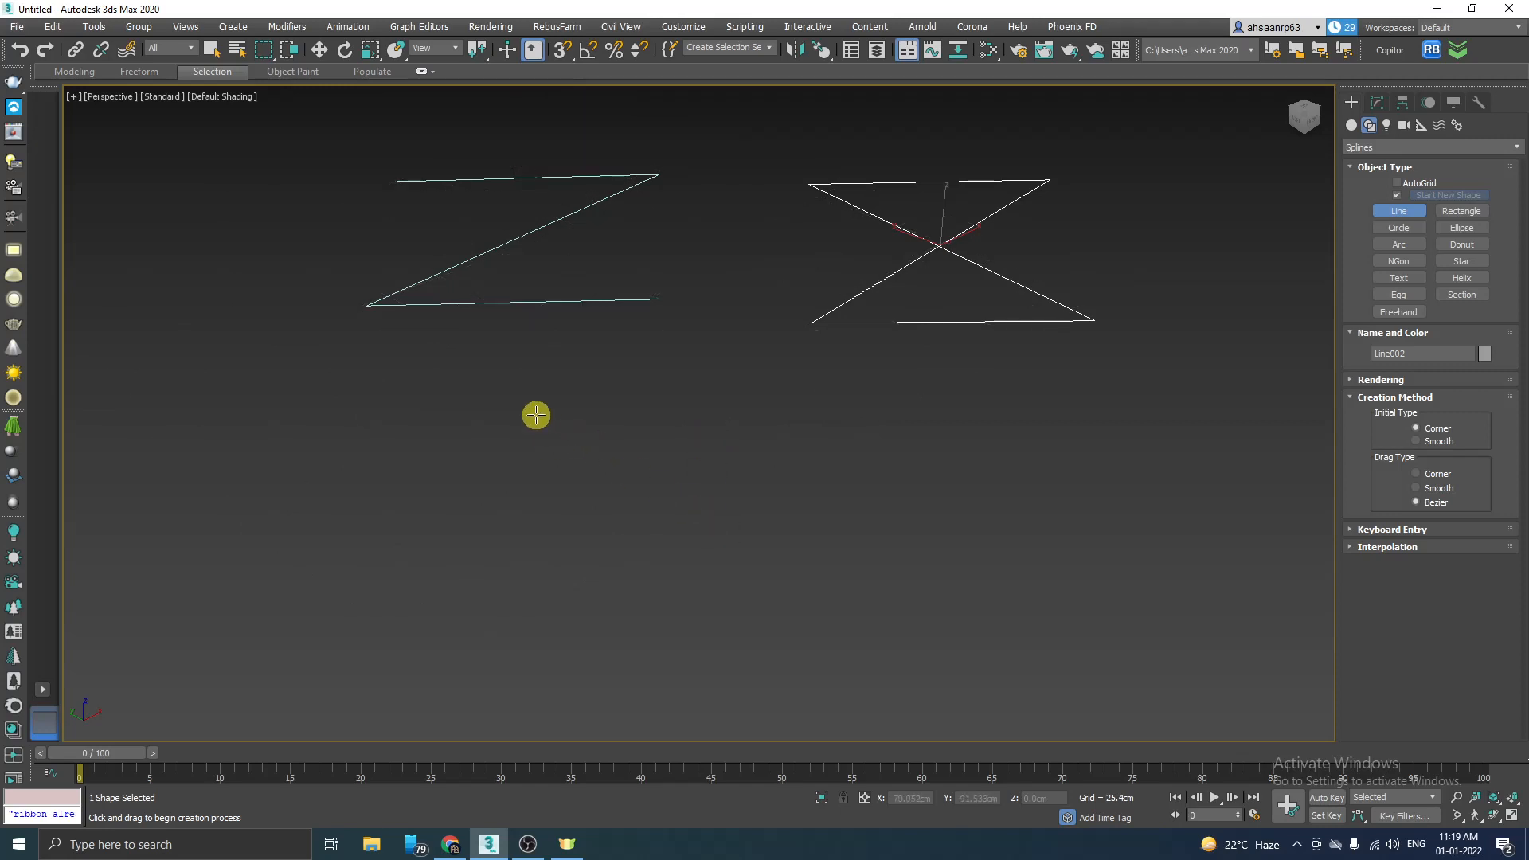
left_click(348, 432)
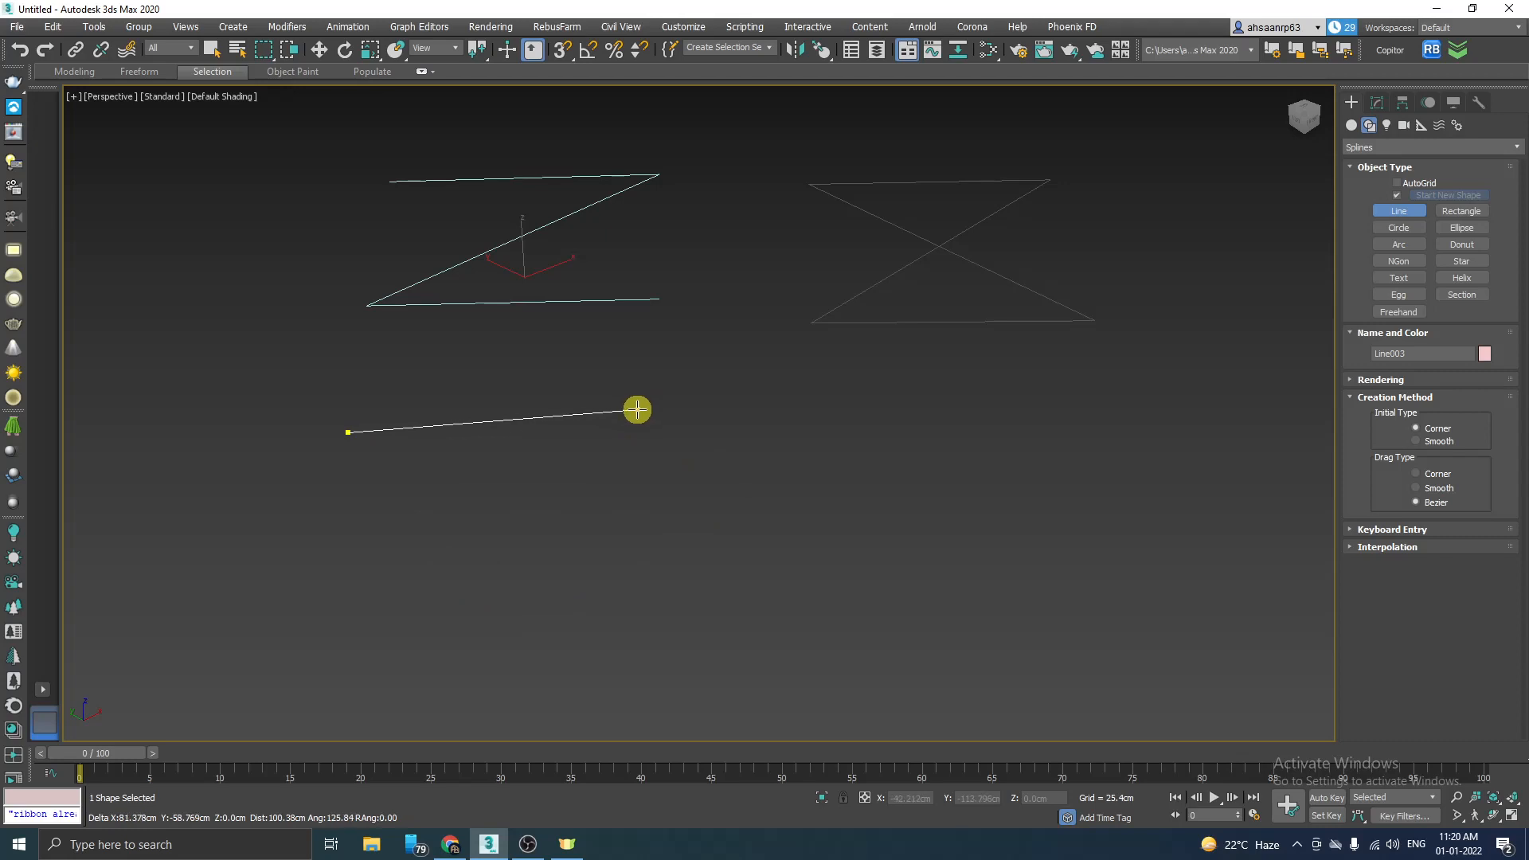
key("shift")
left_click_drag(634, 416, 373, 486, "shift")
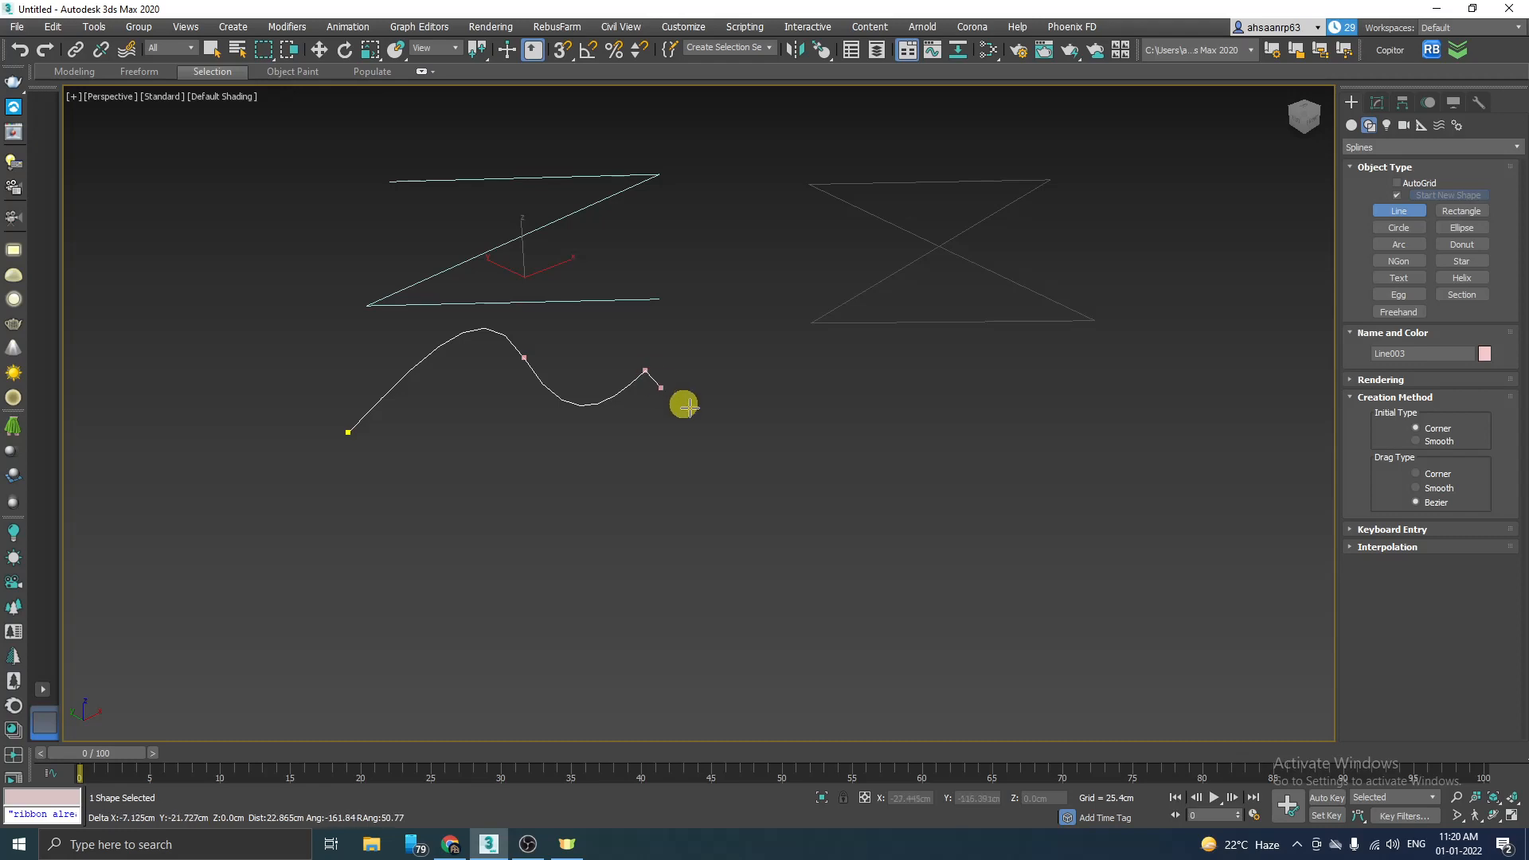
left_click(644, 370)
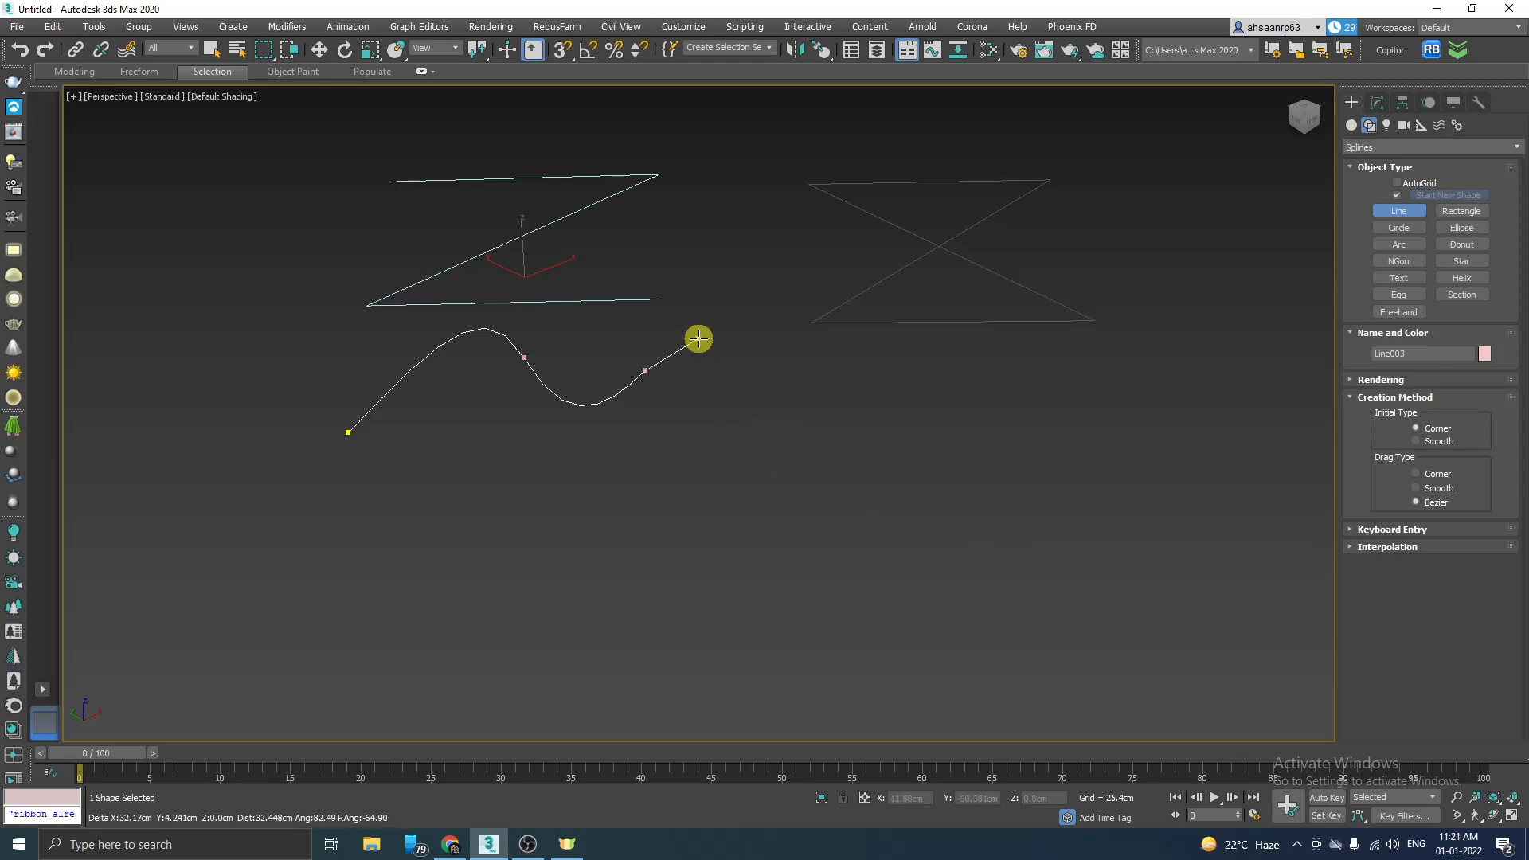
left_click(756, 319)
left_click_drag(754, 320, 762, 350)
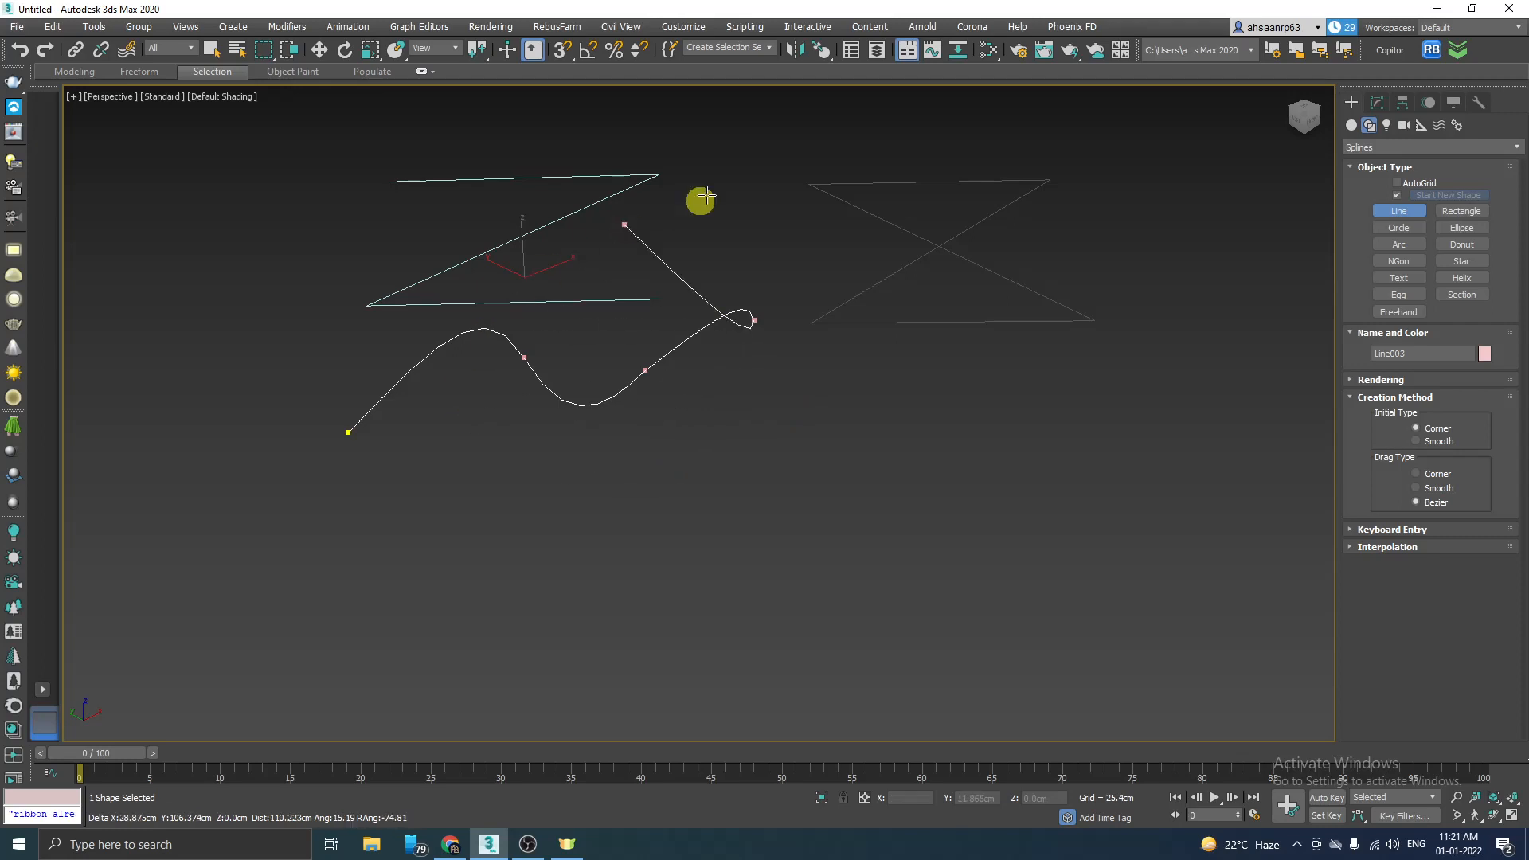
left_click_drag(616, 466, 639, 500)
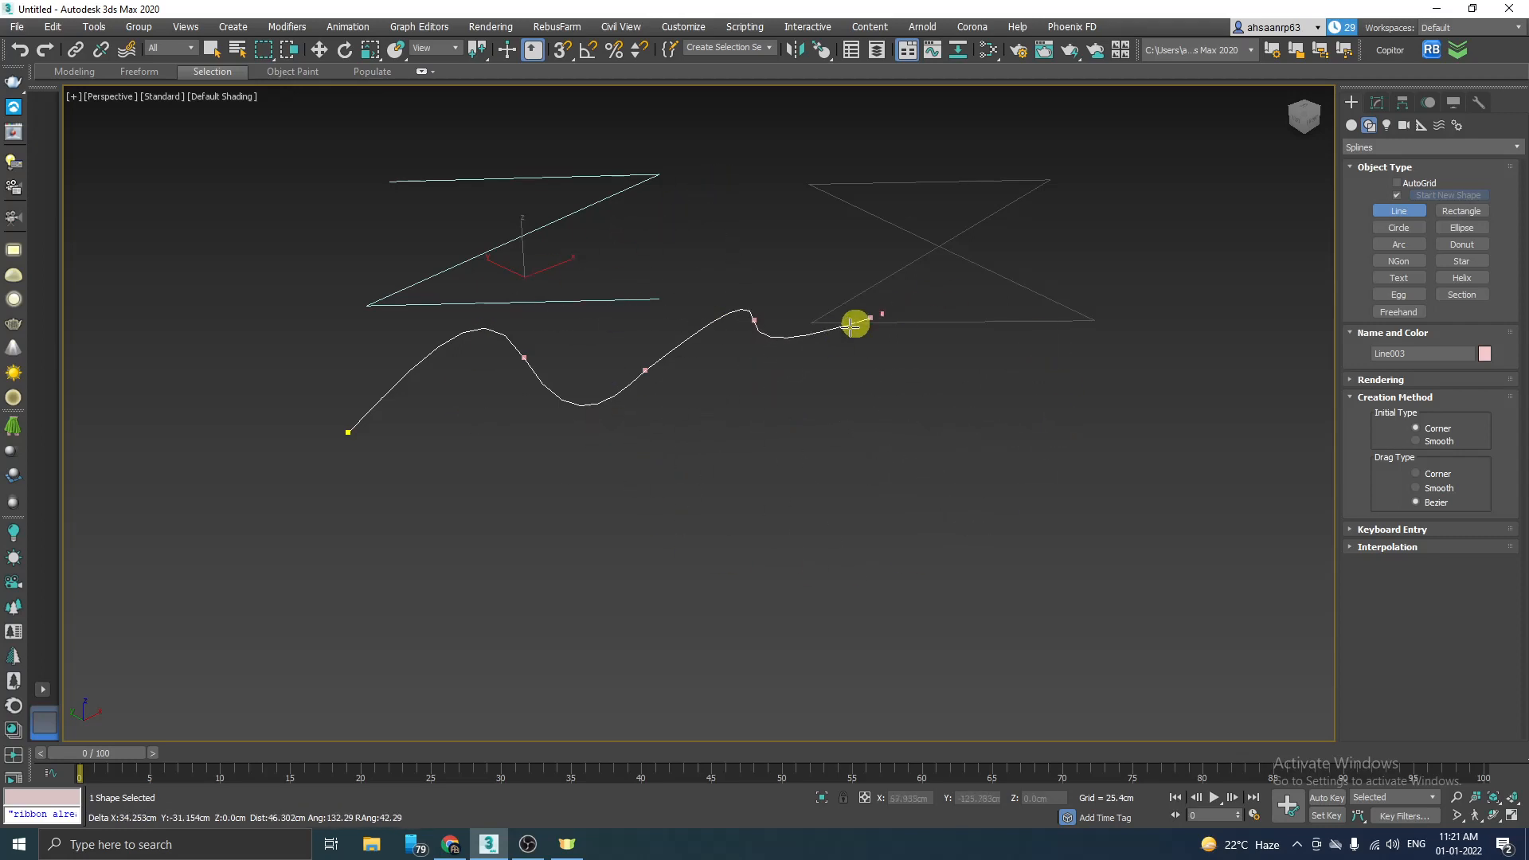
left_click(784, 468)
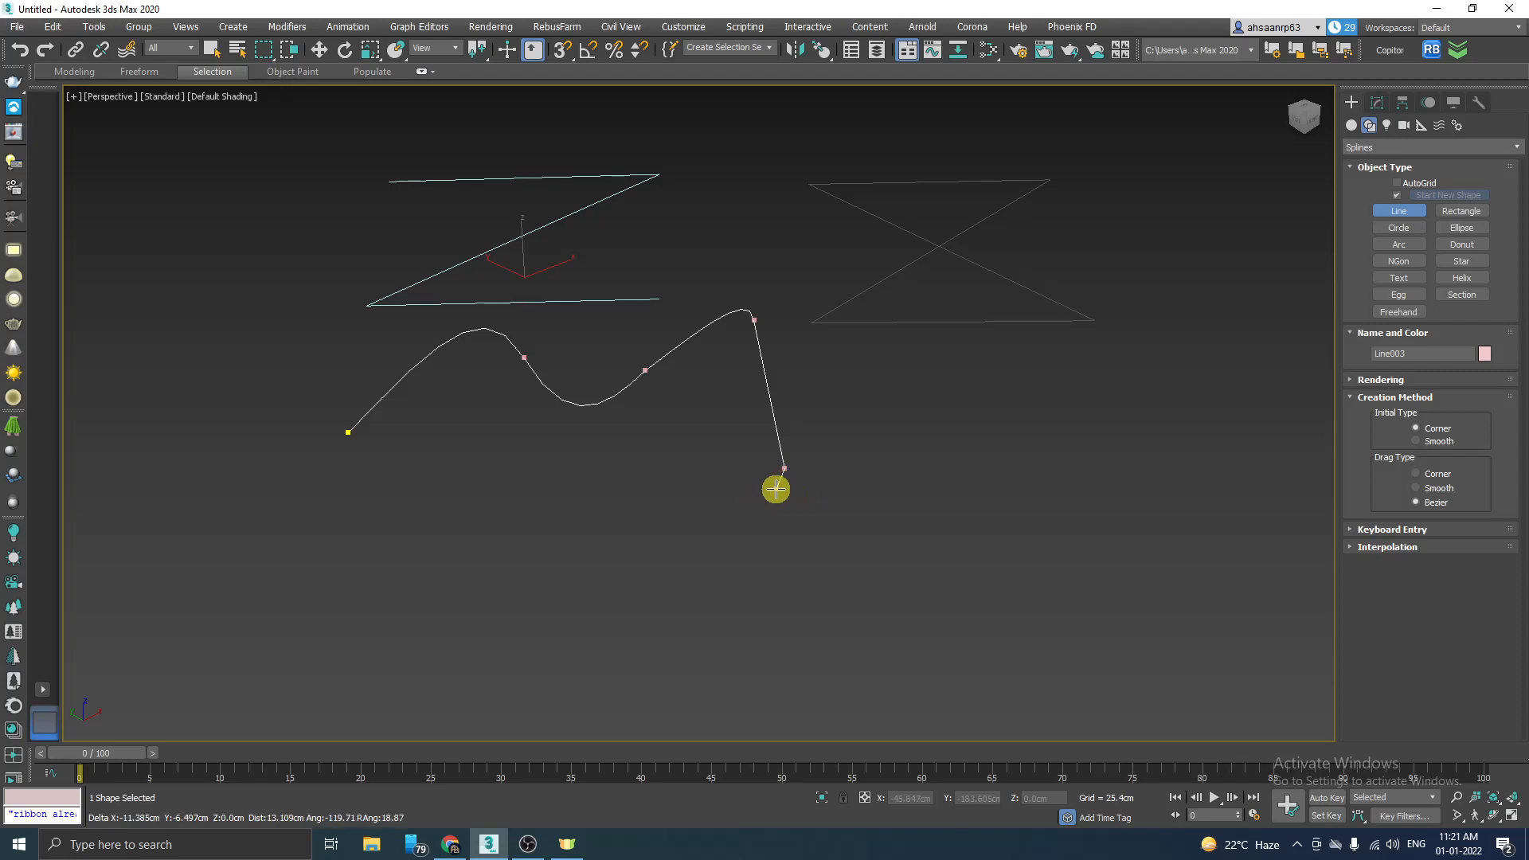
right_click(776, 489)
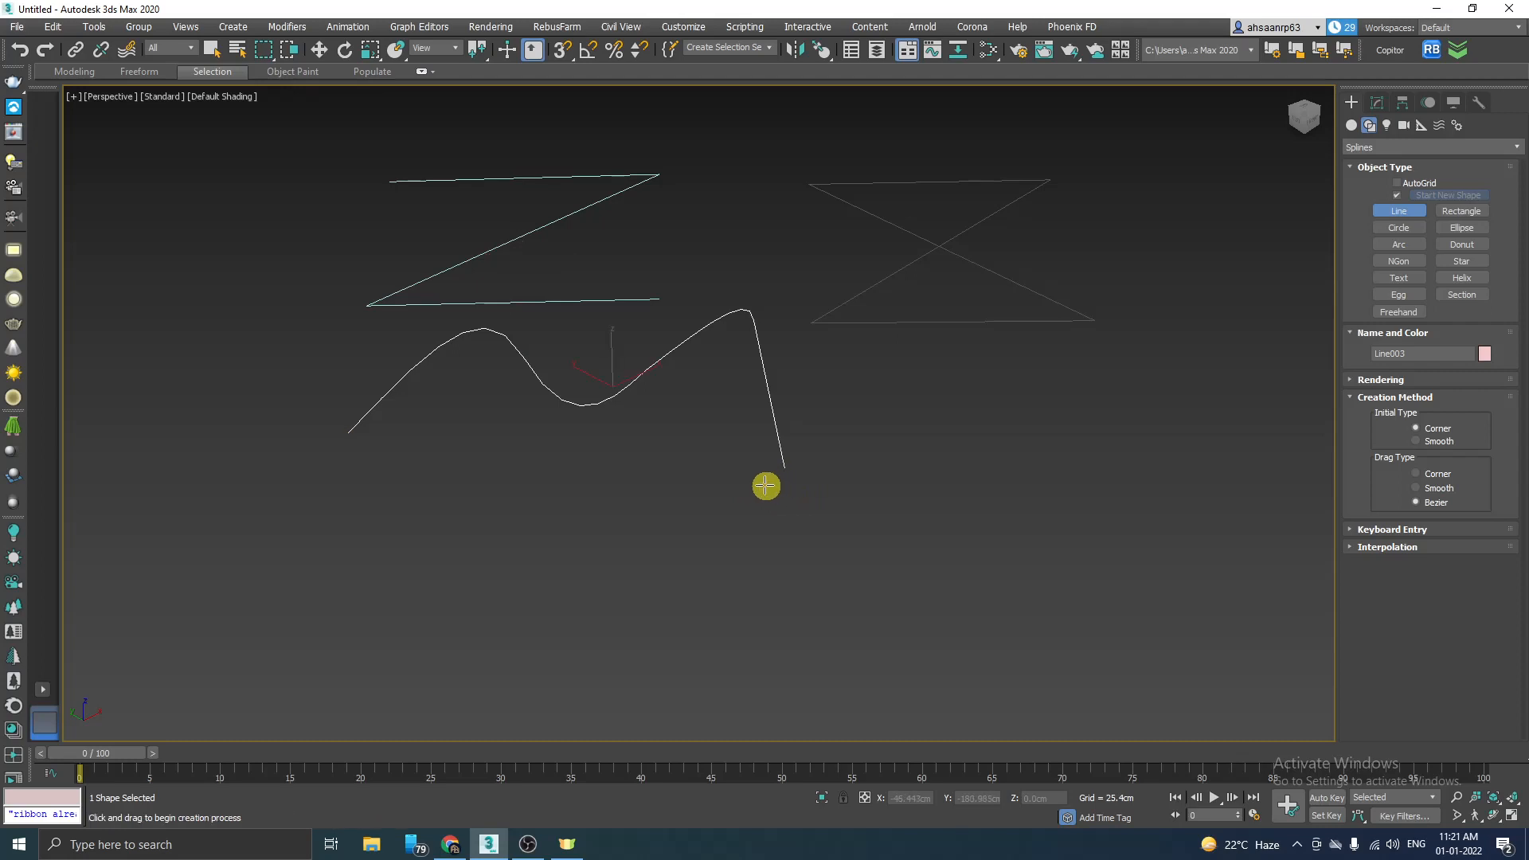
right_click(699, 432)
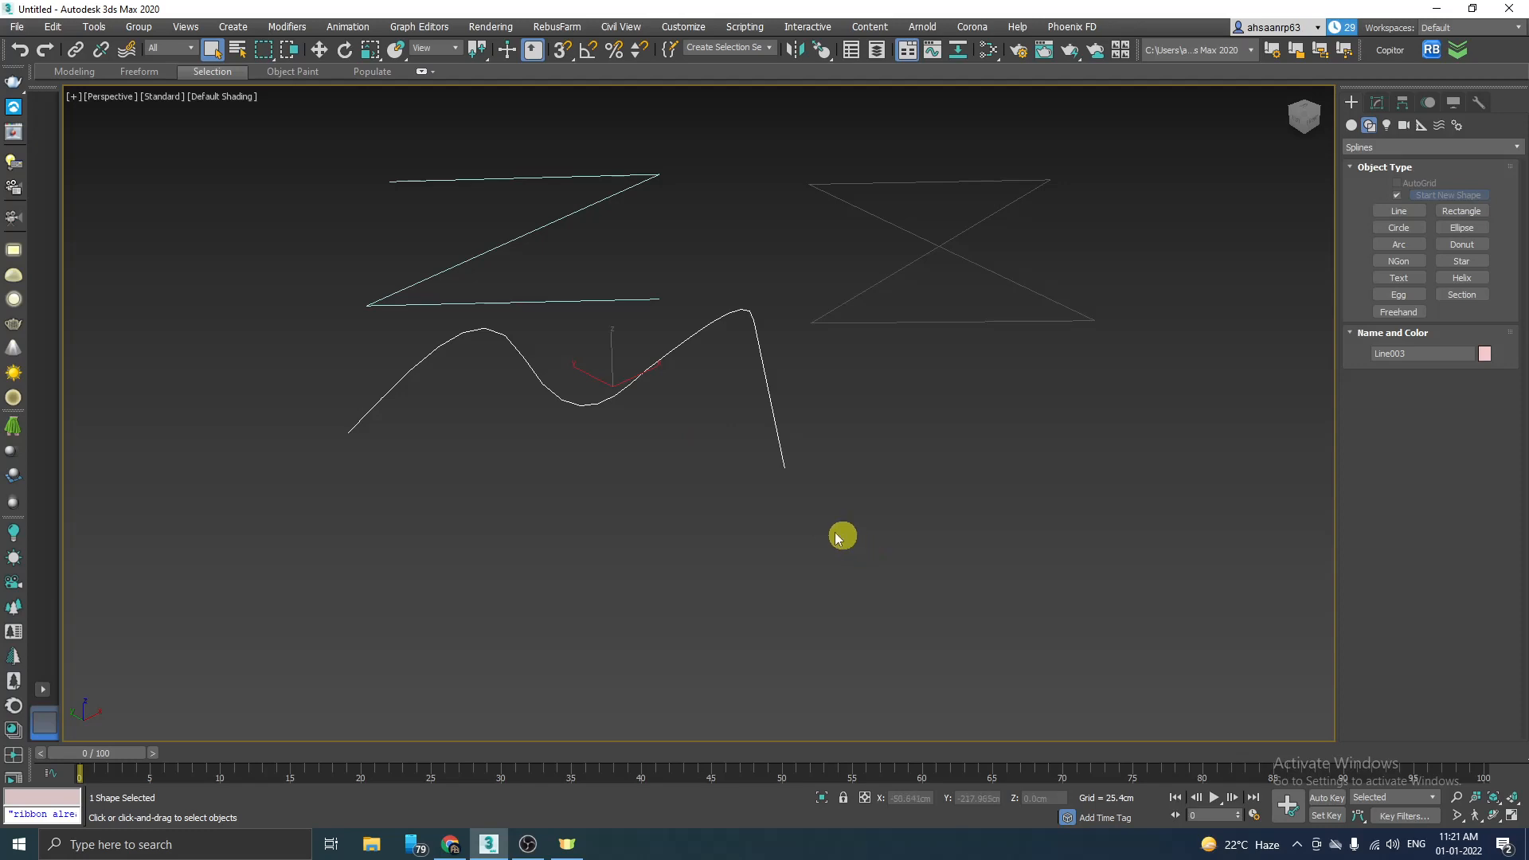
Step: Move the wavy line down along the Z axis to about -44.8 cm
scroll(740, 517, "down", 3)
scroll(681, 382, "up", 3)
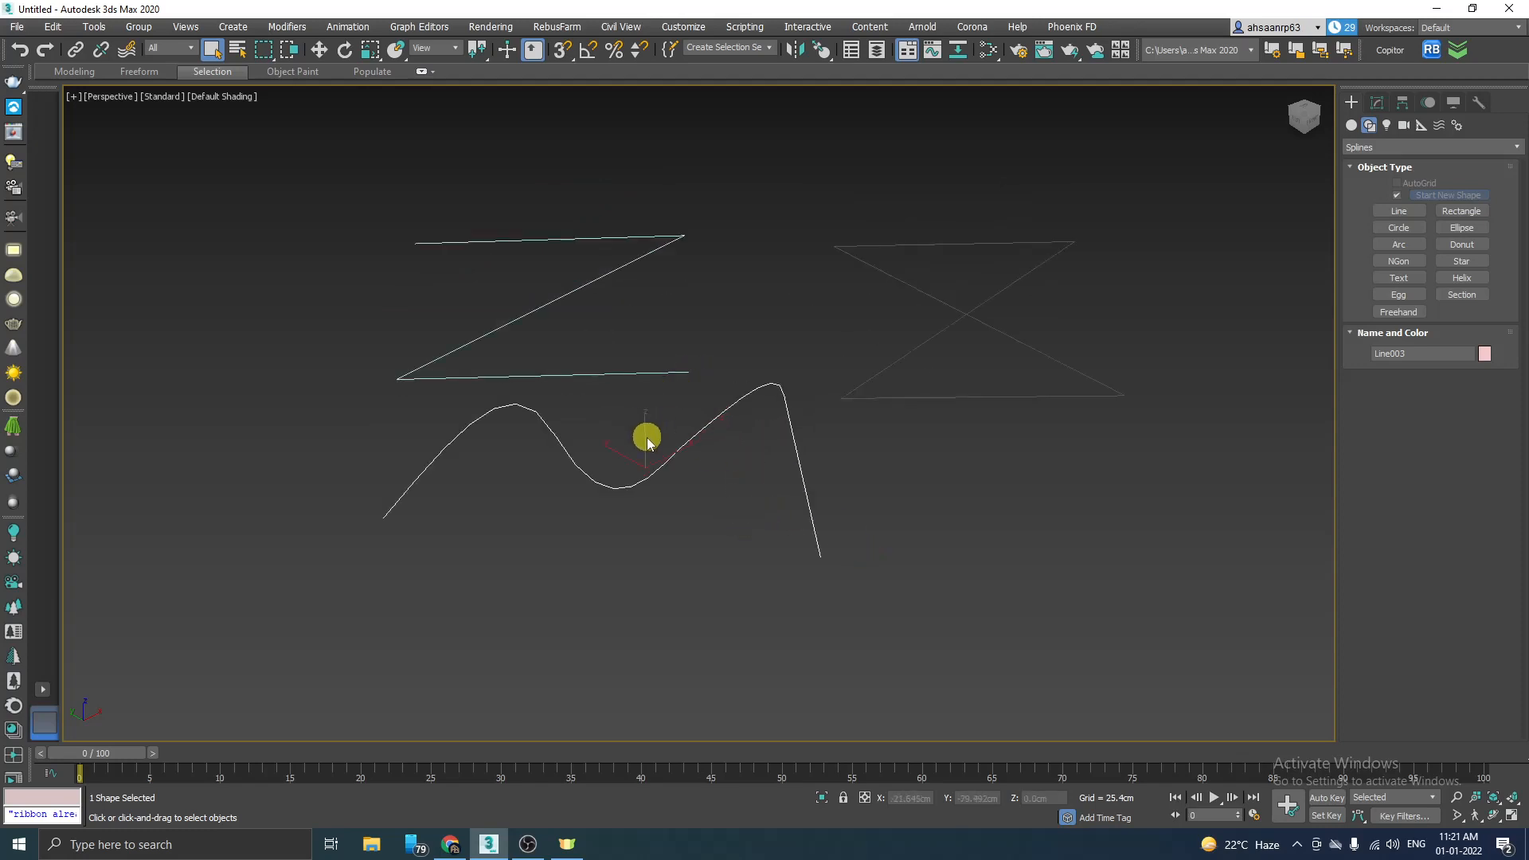
key("w")
left_click_drag(645, 434, 647, 534)
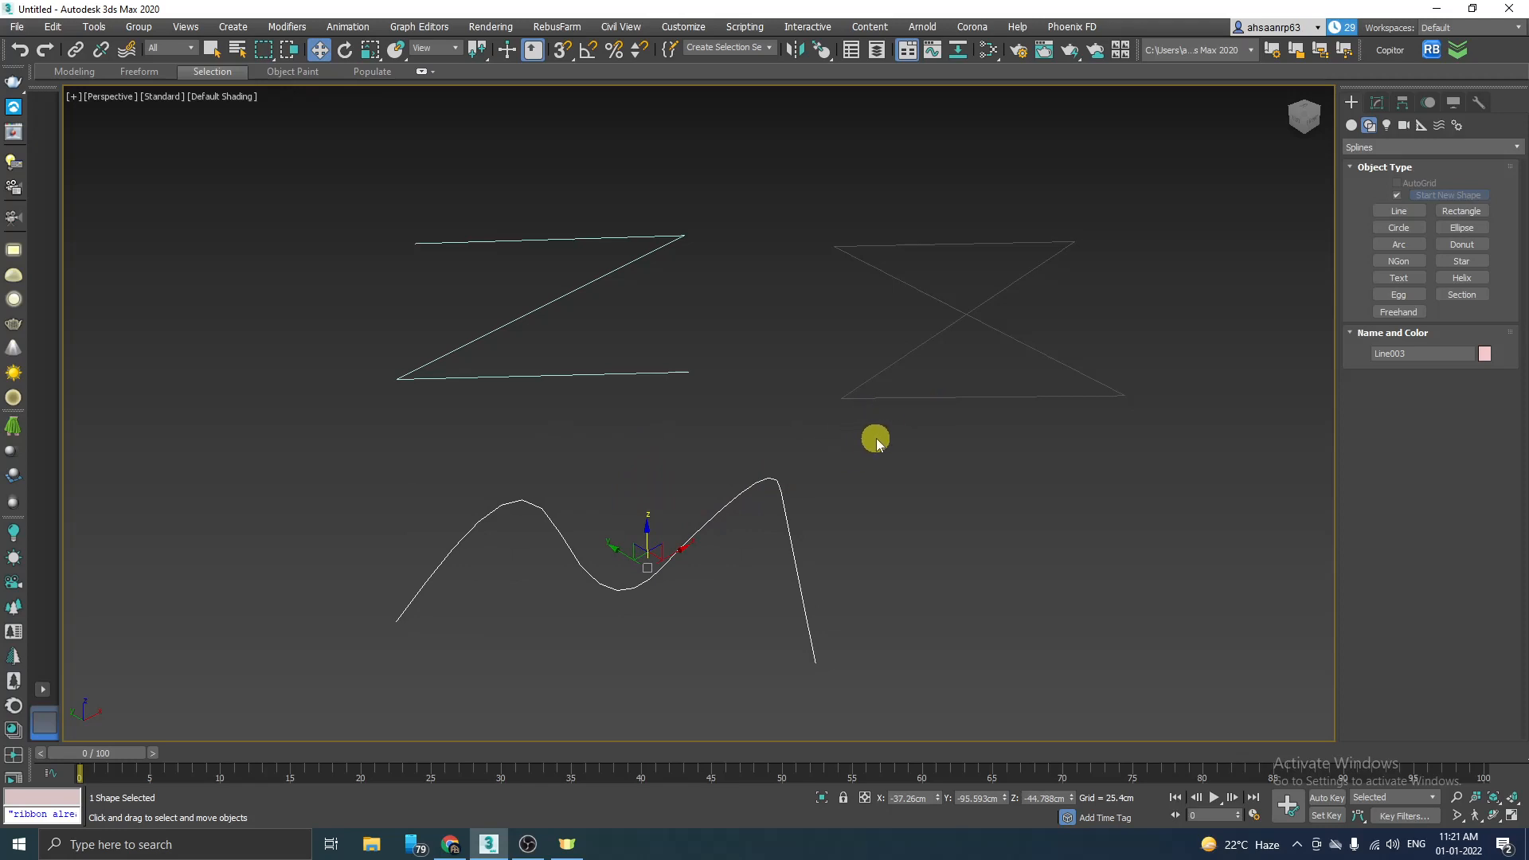
Step: Turn on Enable In Renderer and Enable In Viewport in the wavy line's rendering settings
left_click(1378, 104)
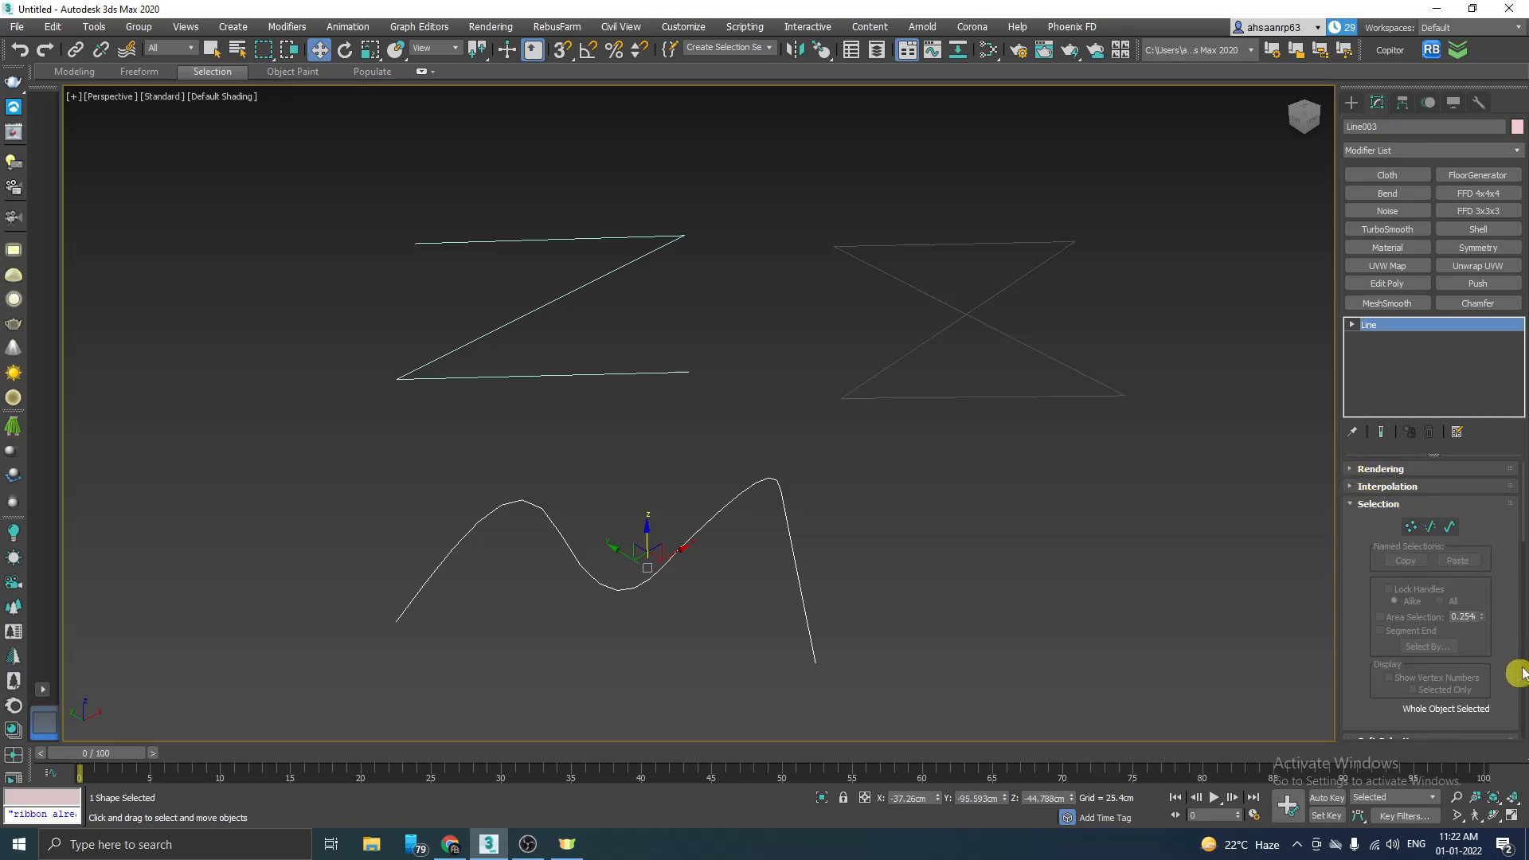
left_click(1350, 470)
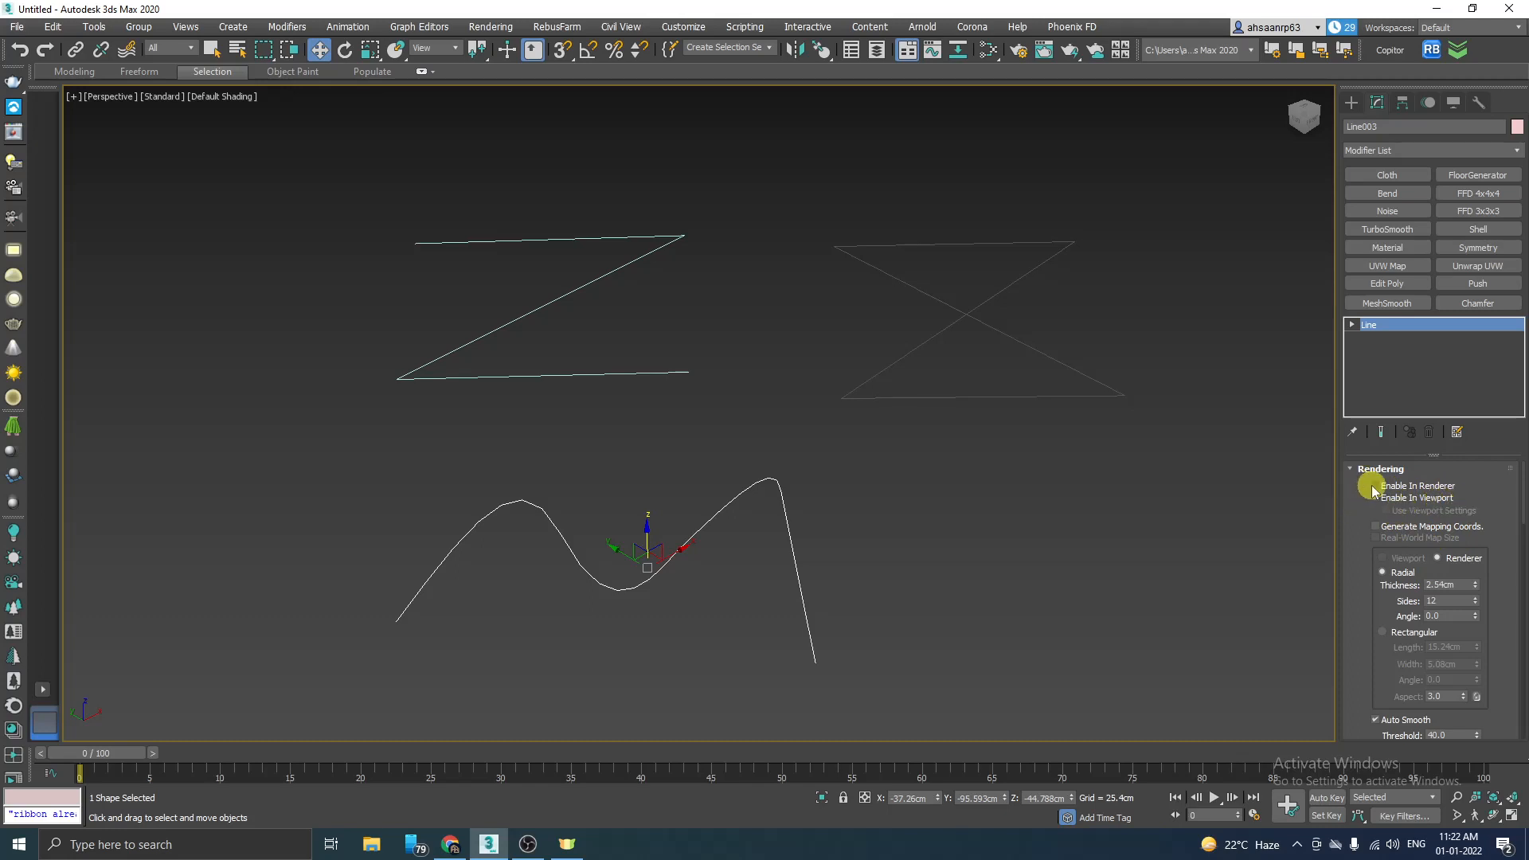
left_click(1375, 485)
left_click(1375, 498)
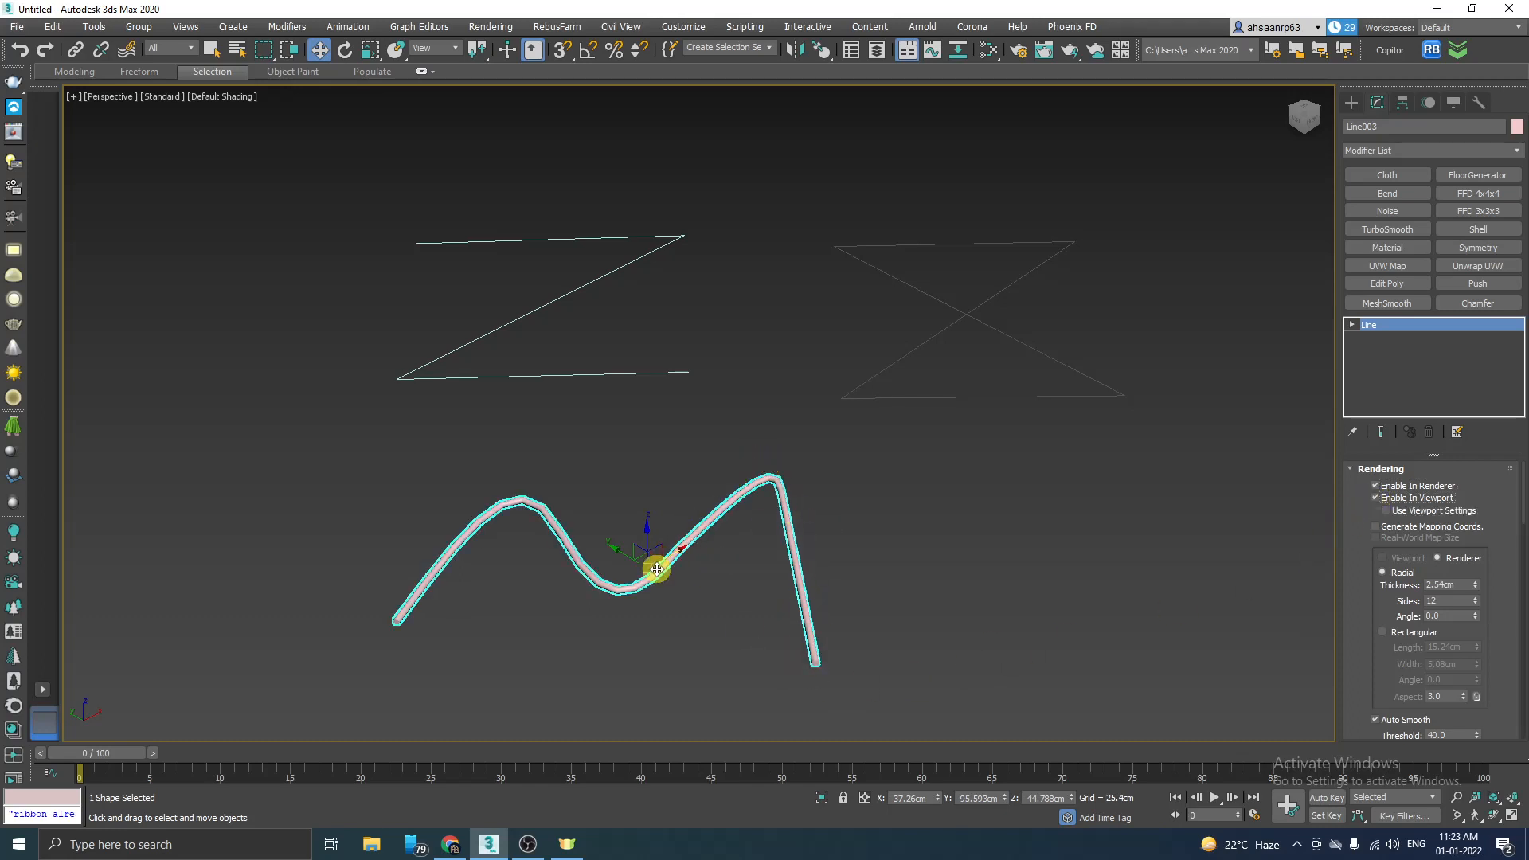
Step: Increase the wavy line's radial thickness to 12.167 cm
scroll(532, 670, "up", 3)
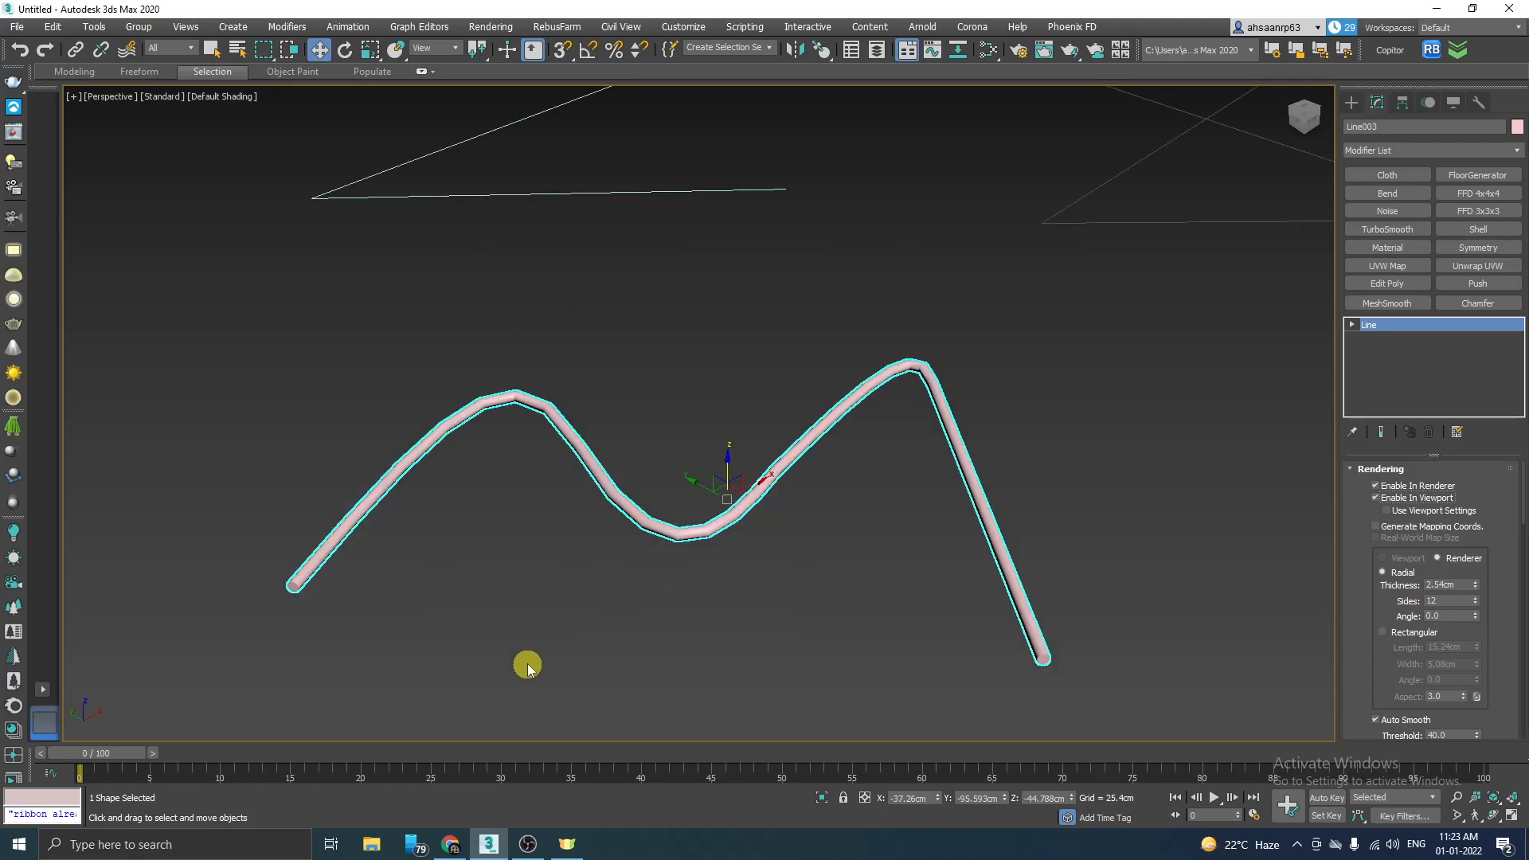
scroll(625, 685, "up", 3)
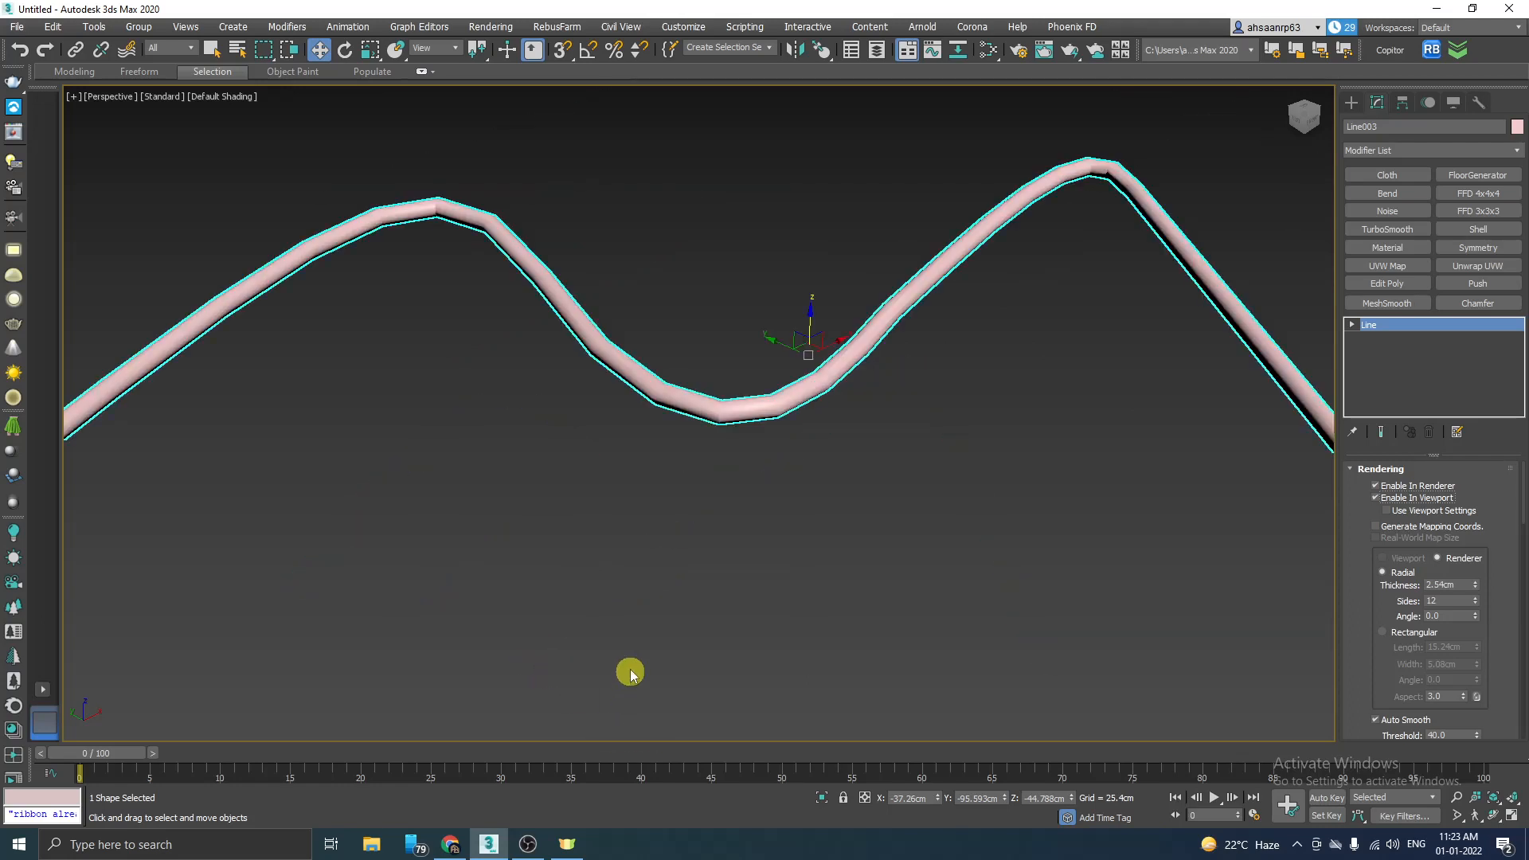
scroll(630, 676, "down", 3)
scroll(693, 617, "up", 3)
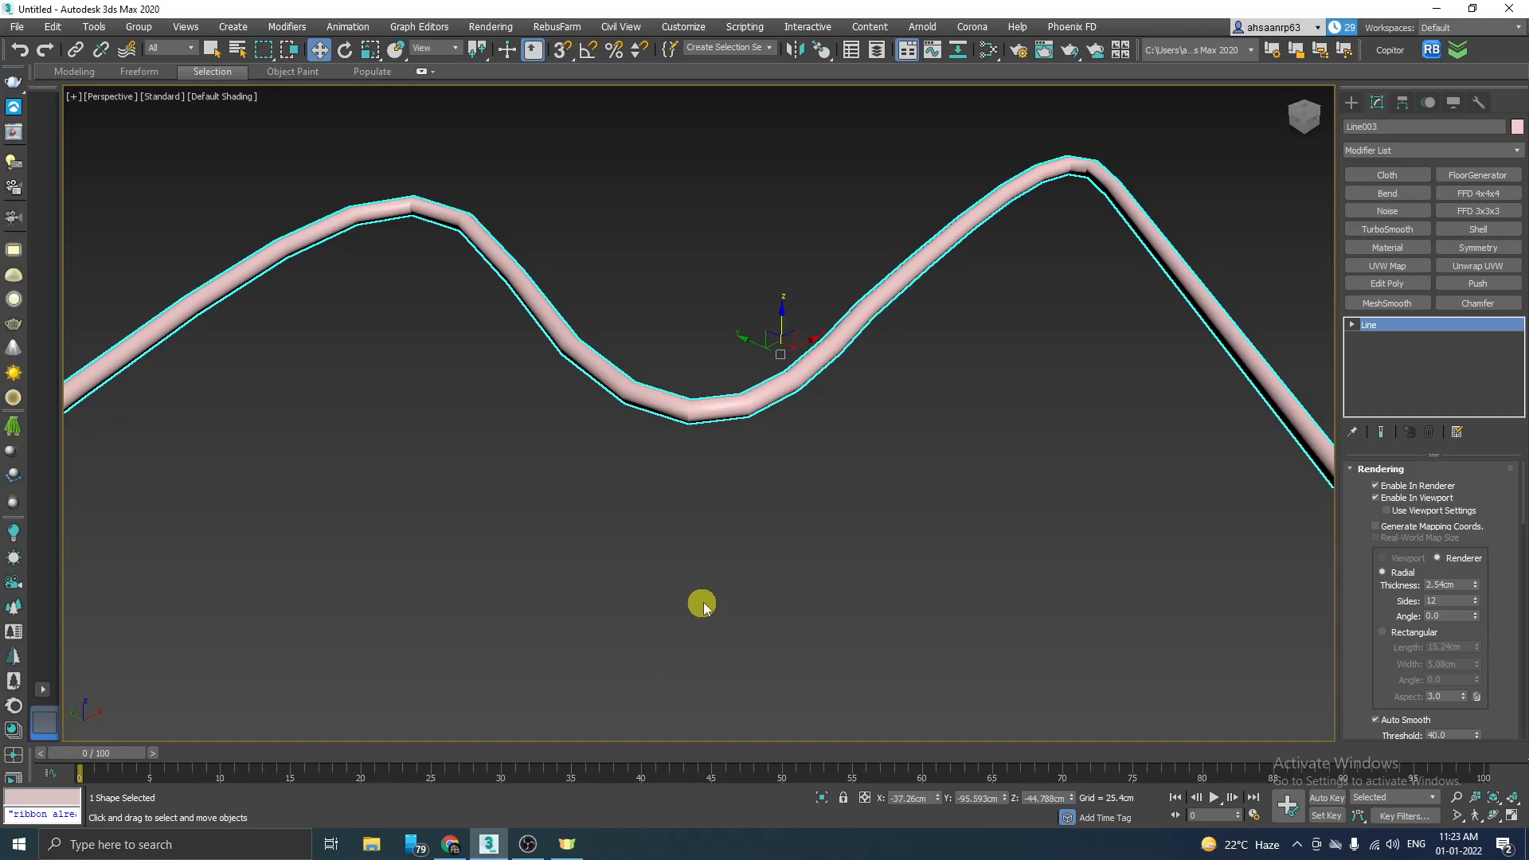
scroll(700, 606, "down", 4)
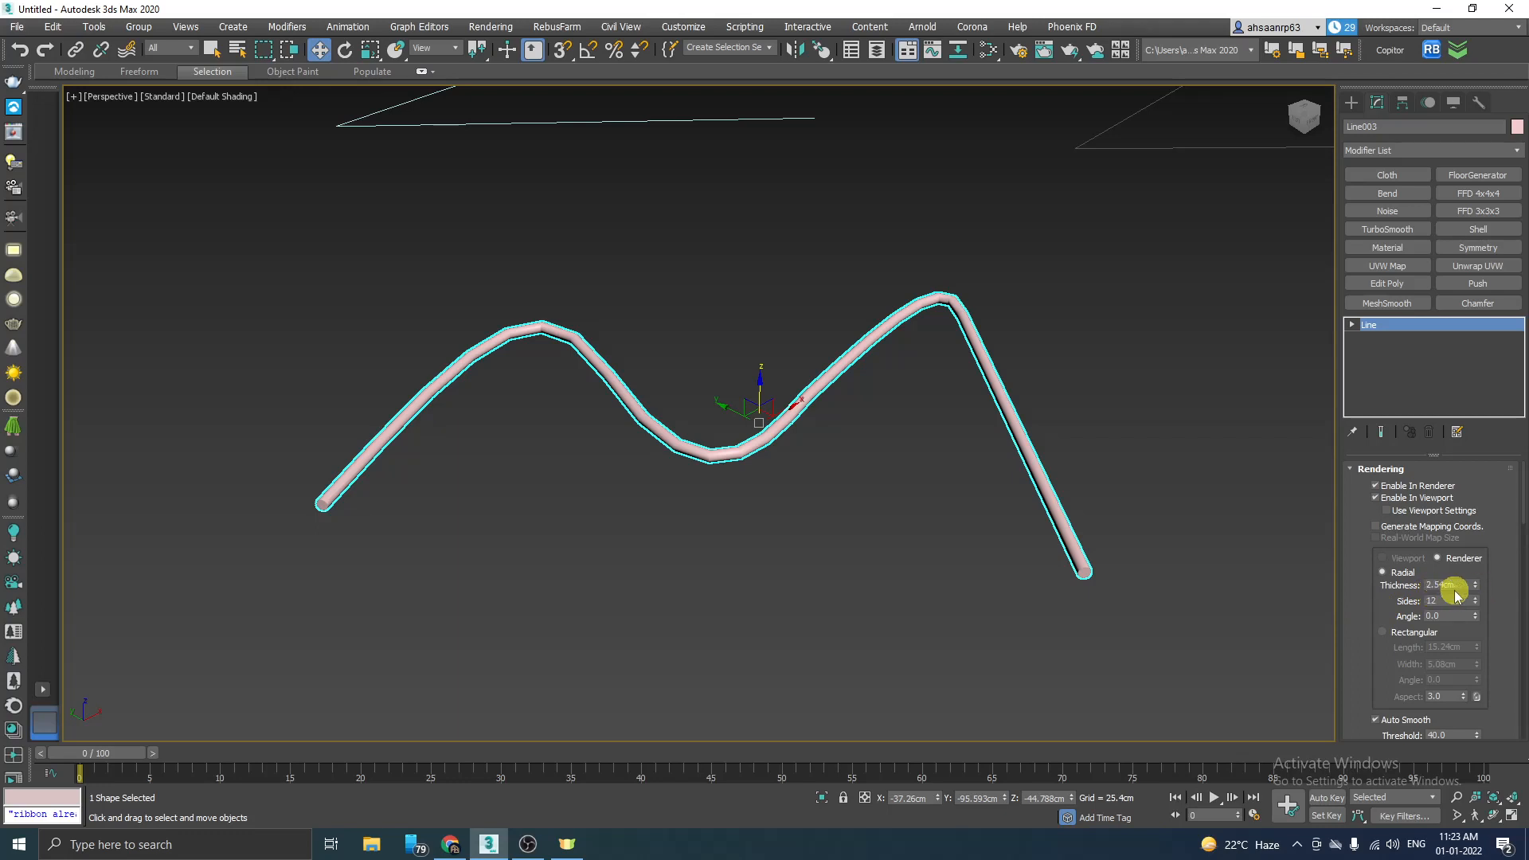
left_click_drag(1480, 583, 1479, 292)
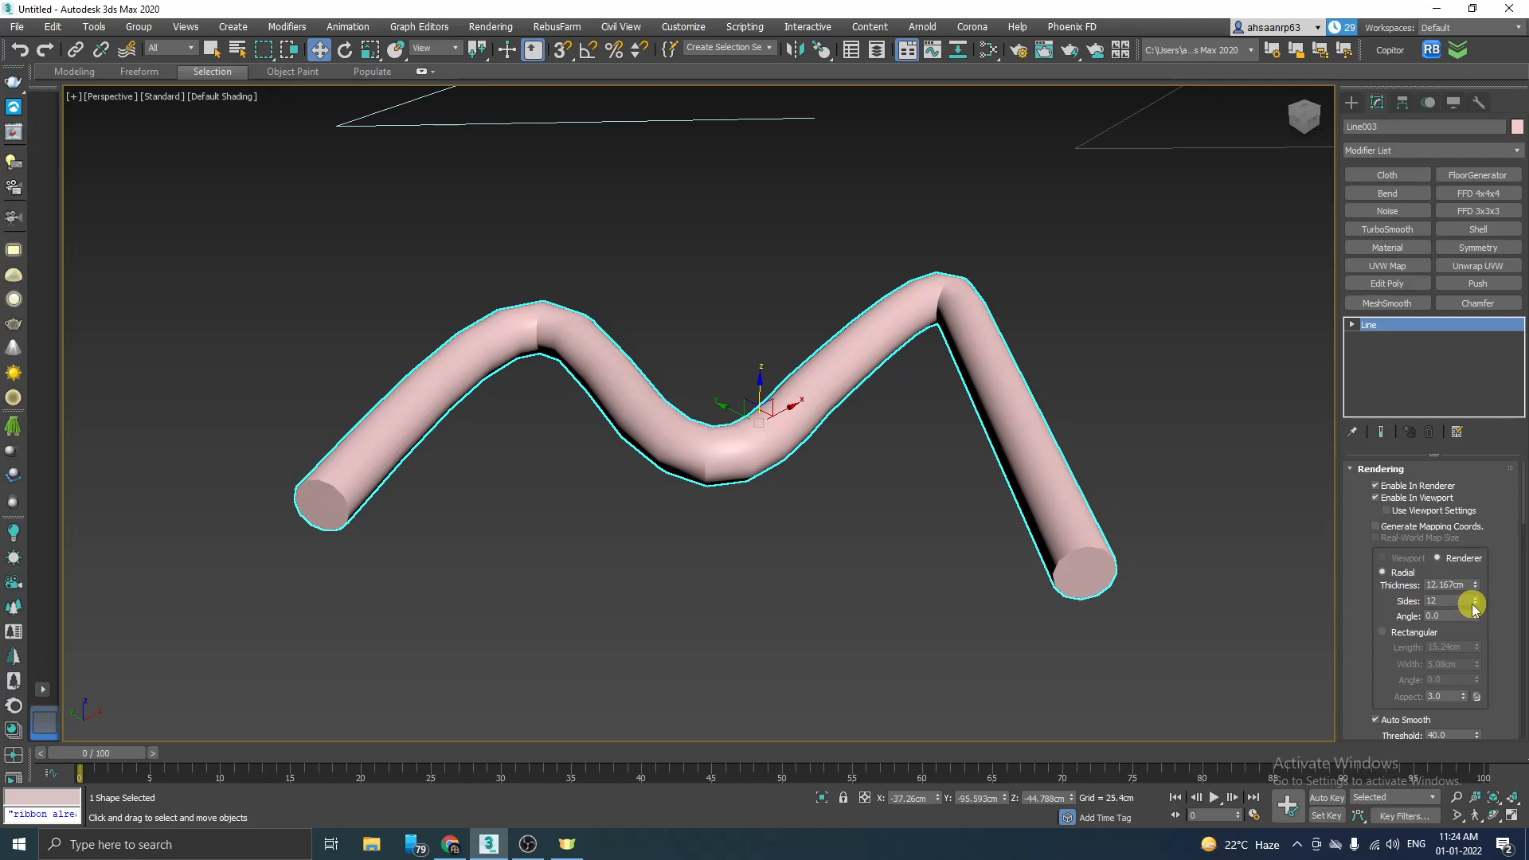
Step: Set the wavy line's radial sides to 3 and inspect the triangular cross-section from different angles
left_click_drag(1475, 605, 1478, 605)
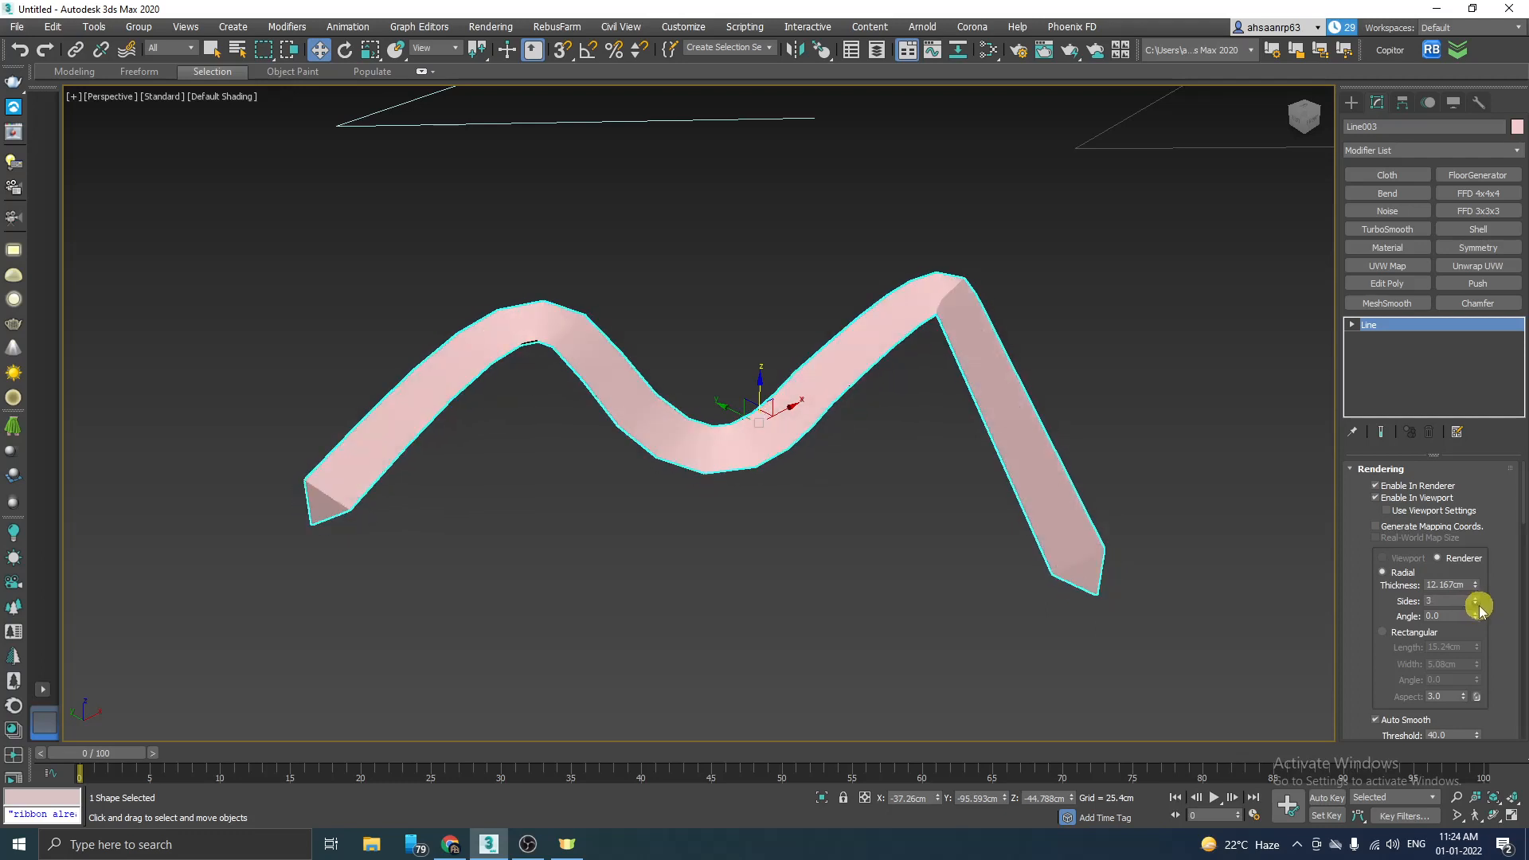
mouse_move(1479, 609)
left_mouse_down()
mouse_move(1491, 637)
mouse_move(1494, 623)
left_mouse_up()
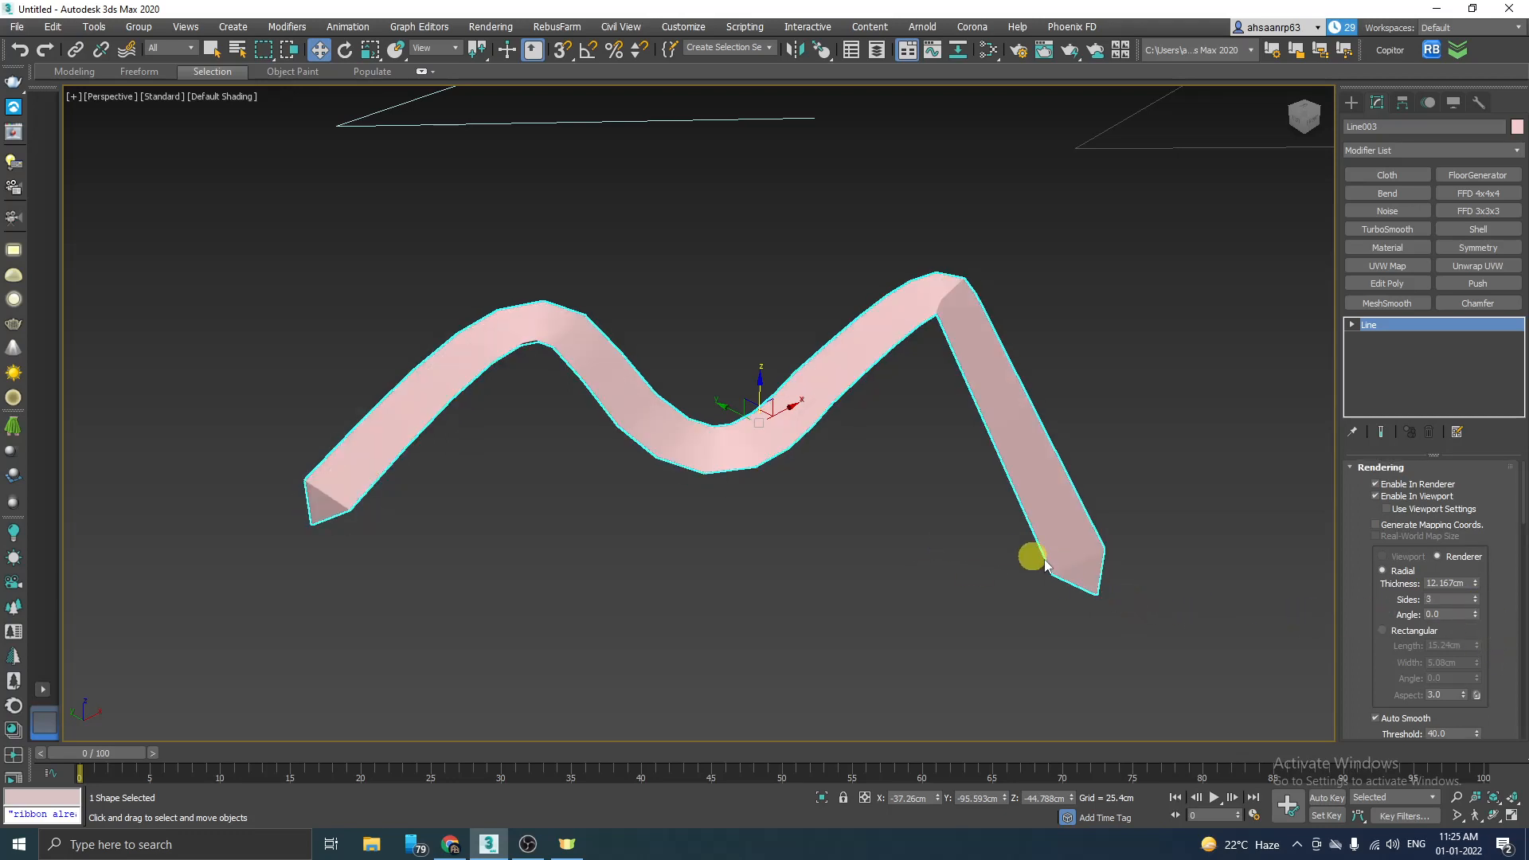
middle_click_drag(1153, 577, 1123, 512, "alt")
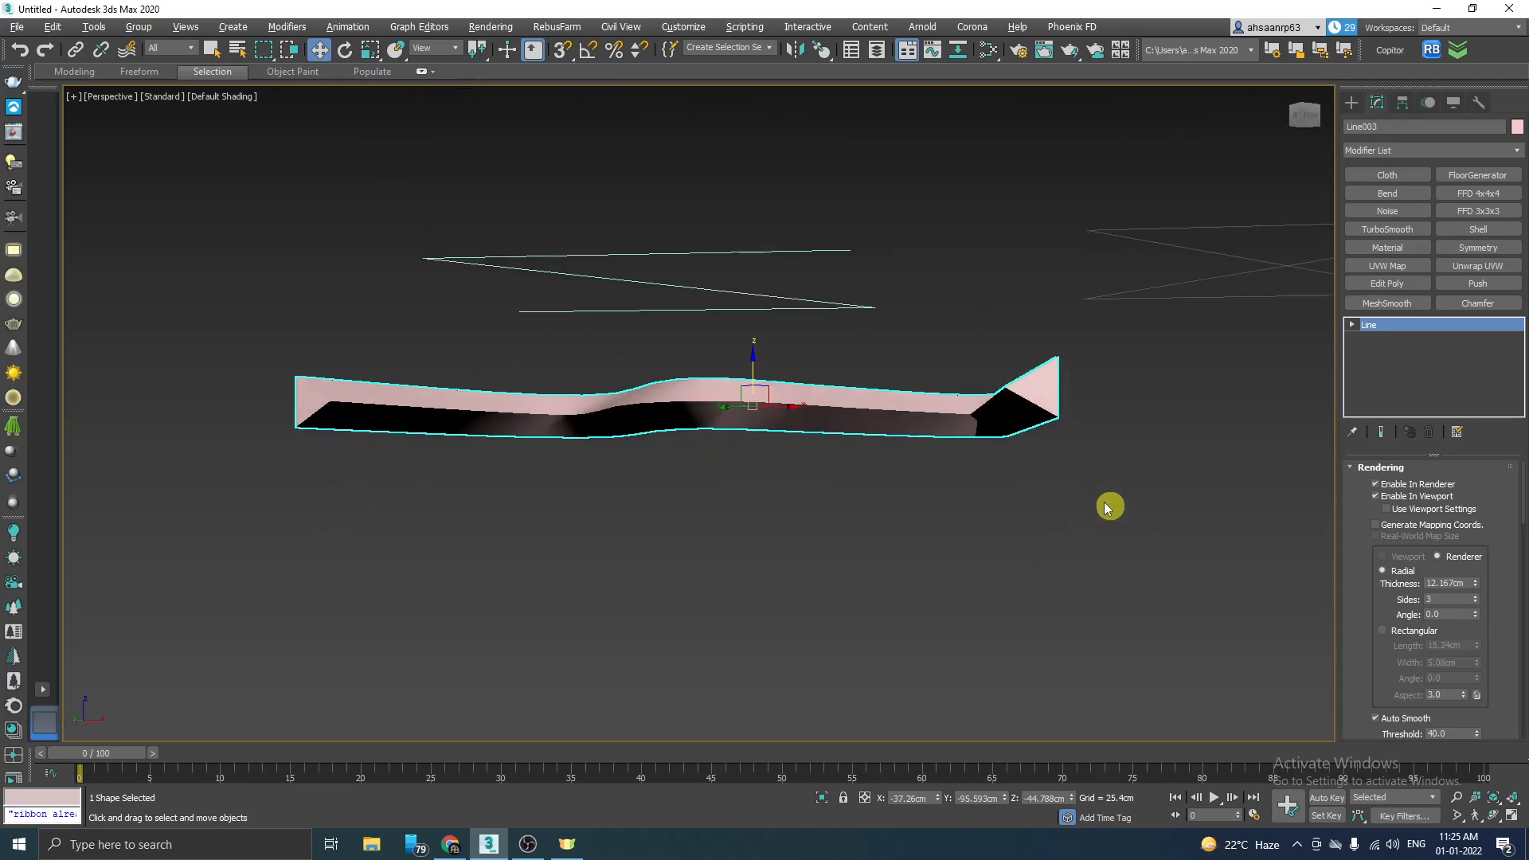
mouse_move(1070, 381)
middle_mouse_down("alt")
mouse_move(948, 423)
mouse_move(972, 470)
middle_mouse_up("alt")
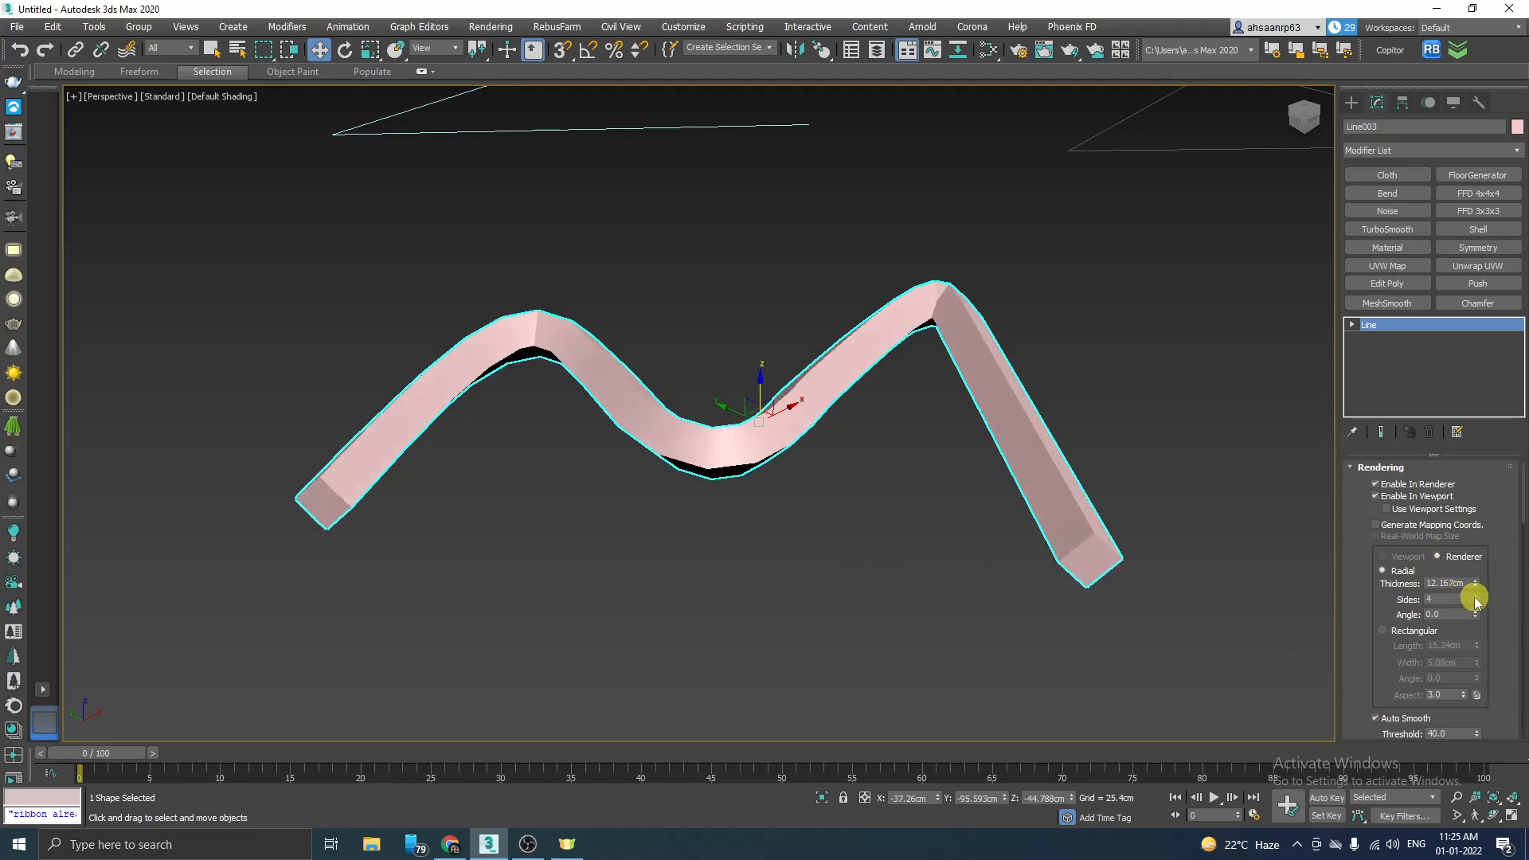
Step: Set the wavy line's radial sides to 16 for a rounder cross-section
left_click_drag(1475, 598, 1477, 580)
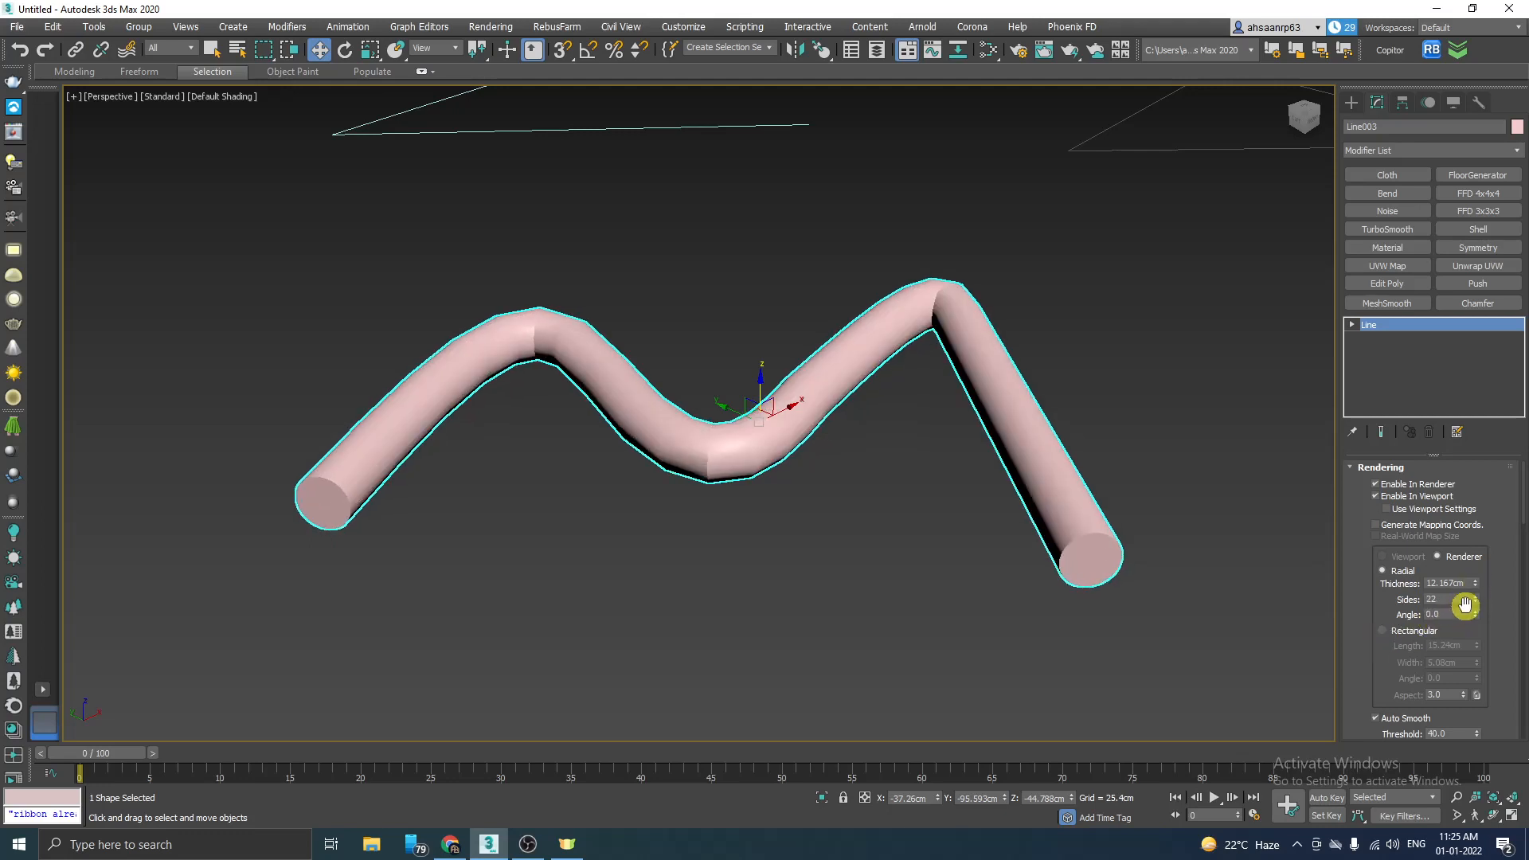
left_click_drag(1474, 607, 1475, 611)
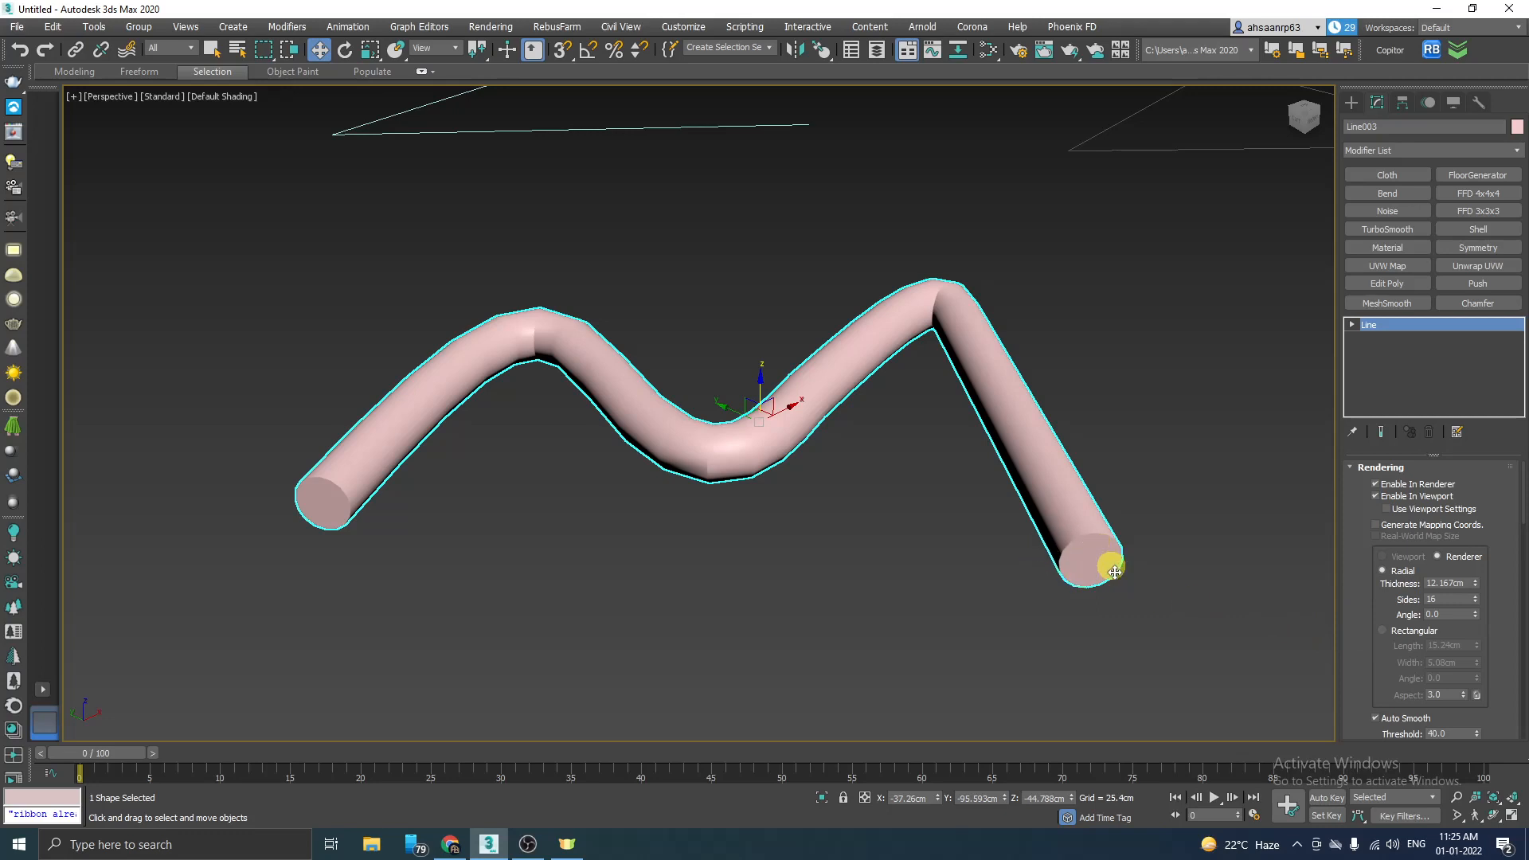
Step: Give the wavy line a rectangular cross-section with length 31.09 cm, width 18.796 cm and angle 32.794
left_click(1383, 631)
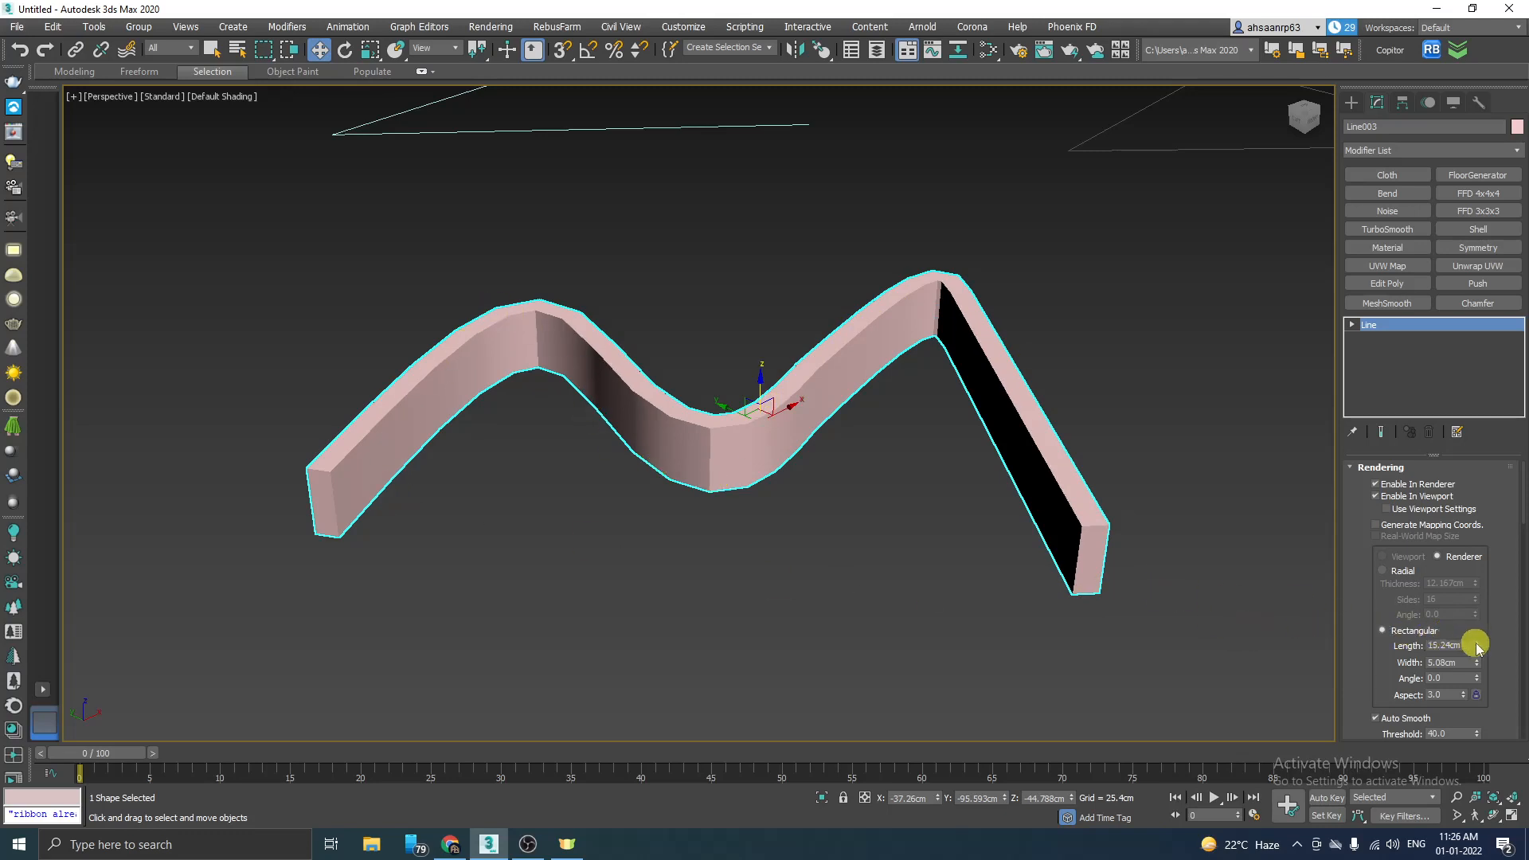
left_click_drag(1479, 642, 1473, 567)
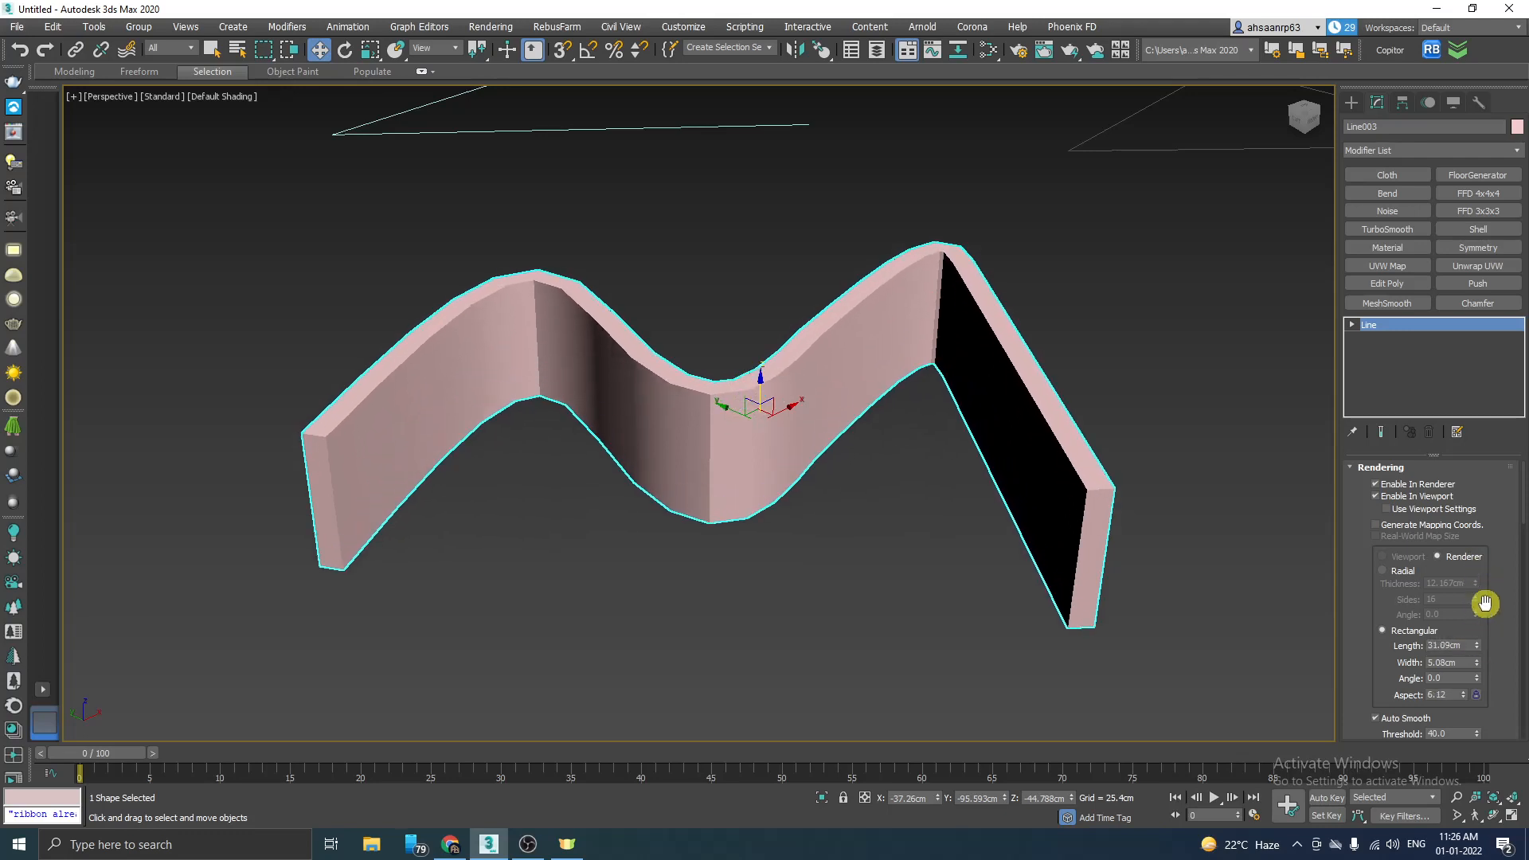
left_click_drag(1477, 665, 1491, 437)
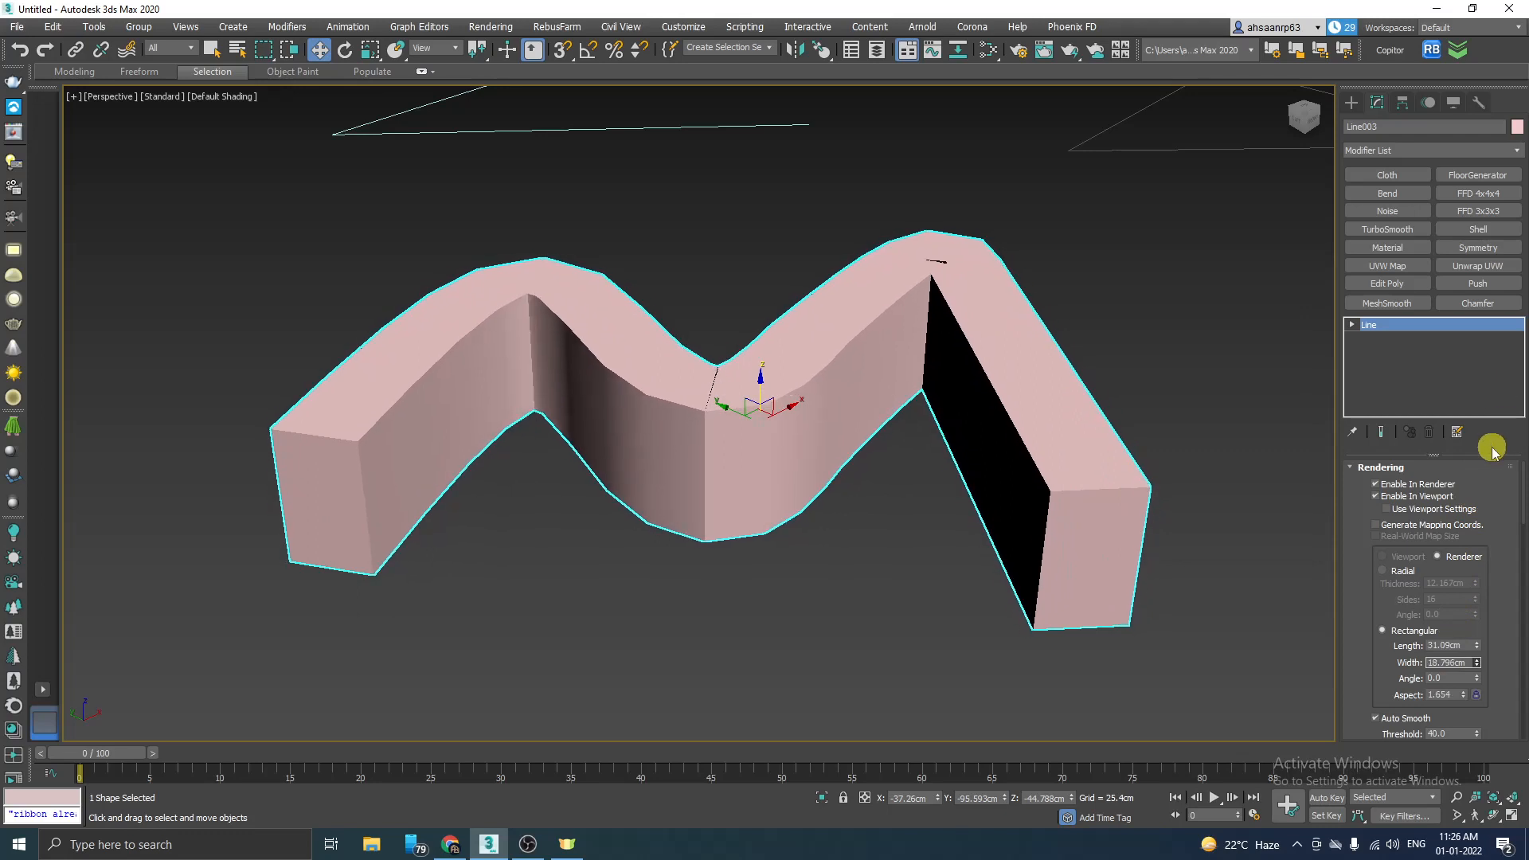
left_click_drag(1474, 678, 1512, 341)
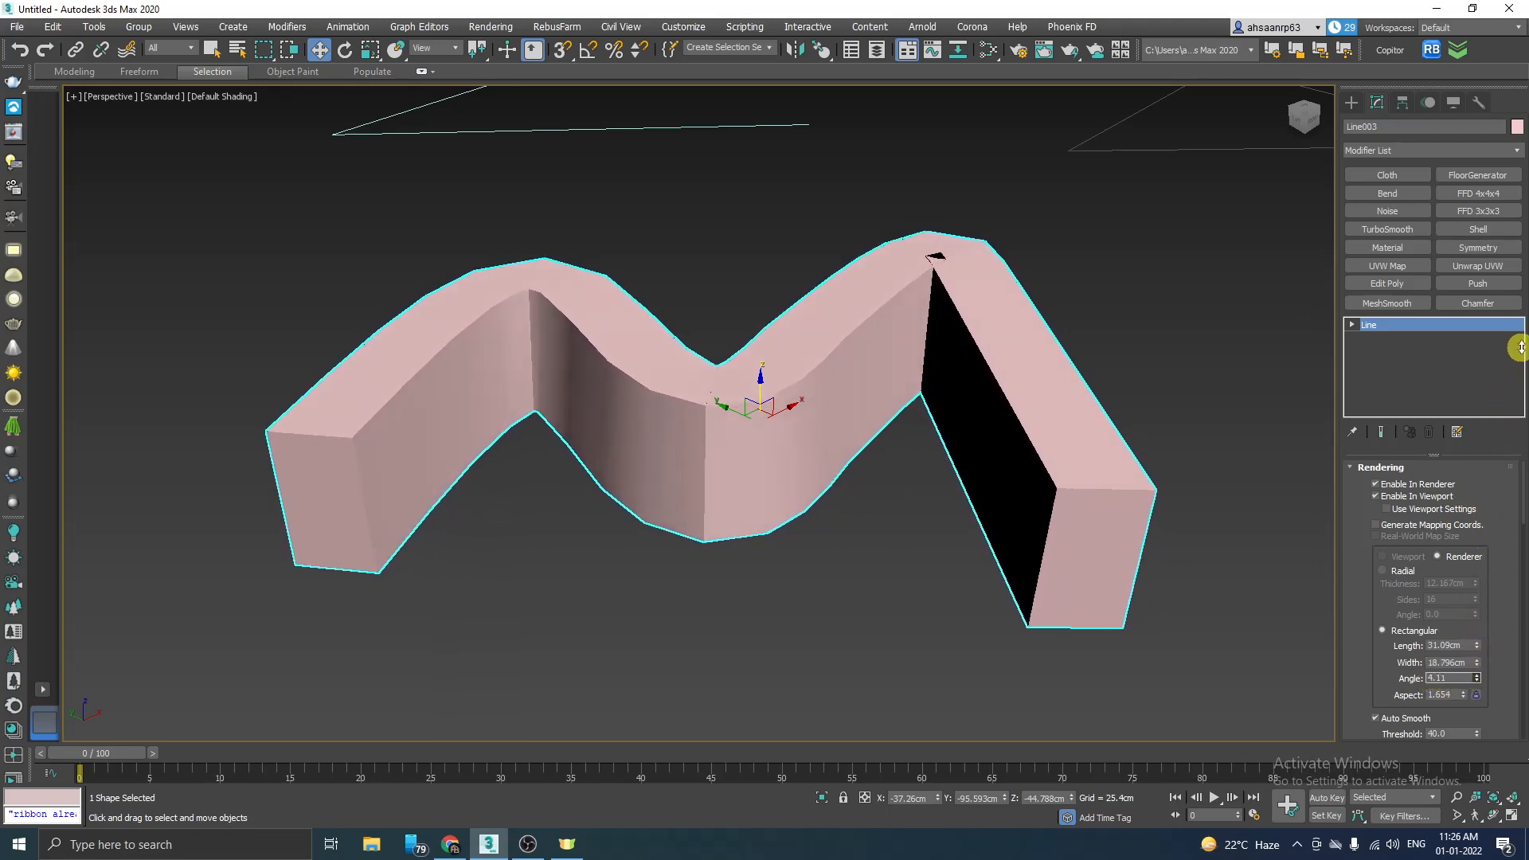
left_click_drag(1479, 679, 502, 446)
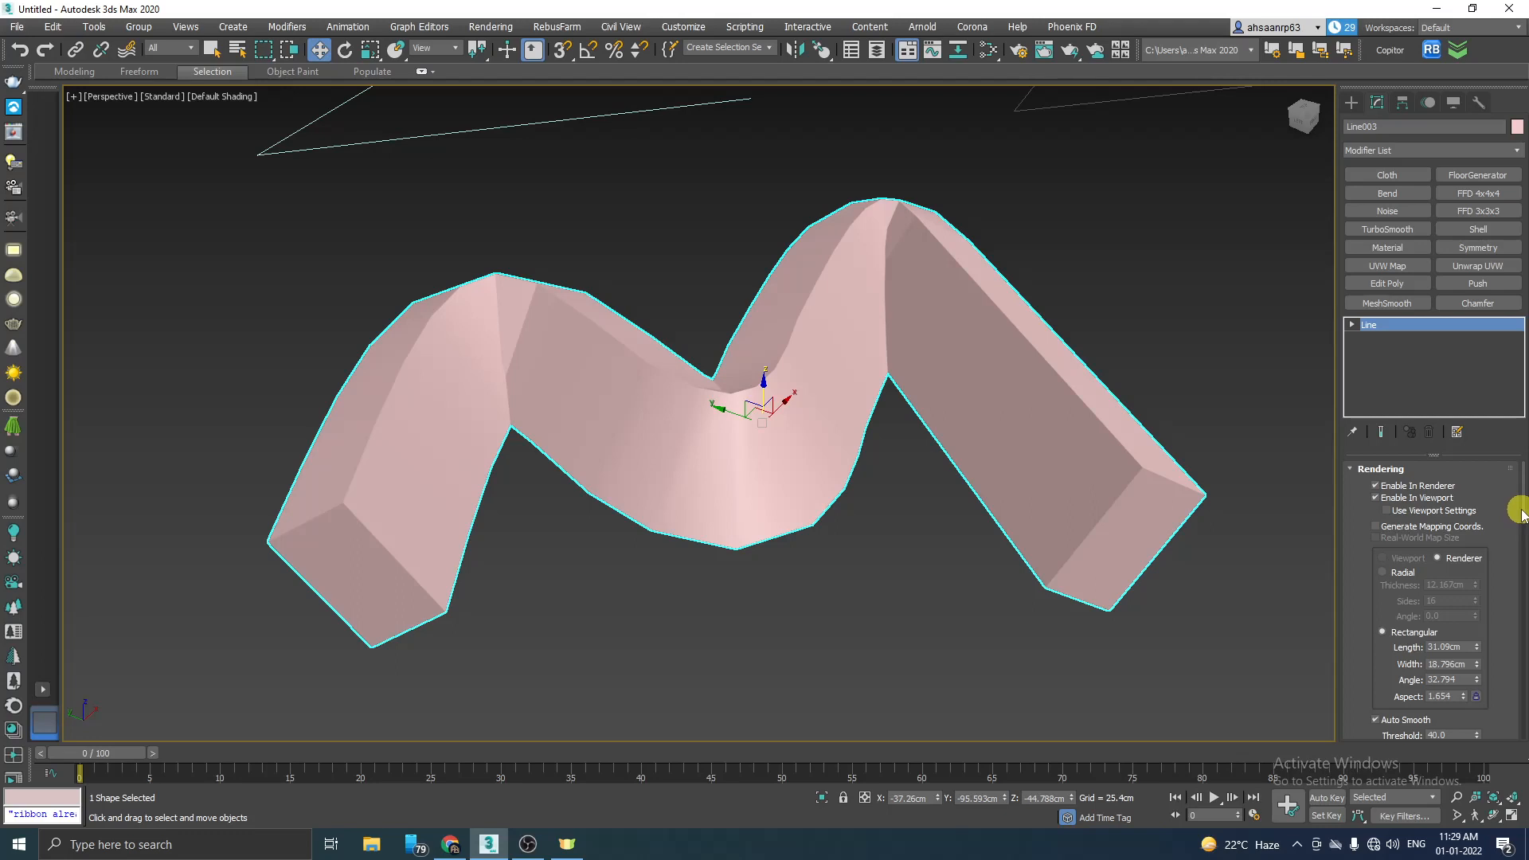
Step: Turn off the wavy line's Cap option, inspect its open ends, and turn Cap back on
left_click_drag(1522, 510, 1522, 557)
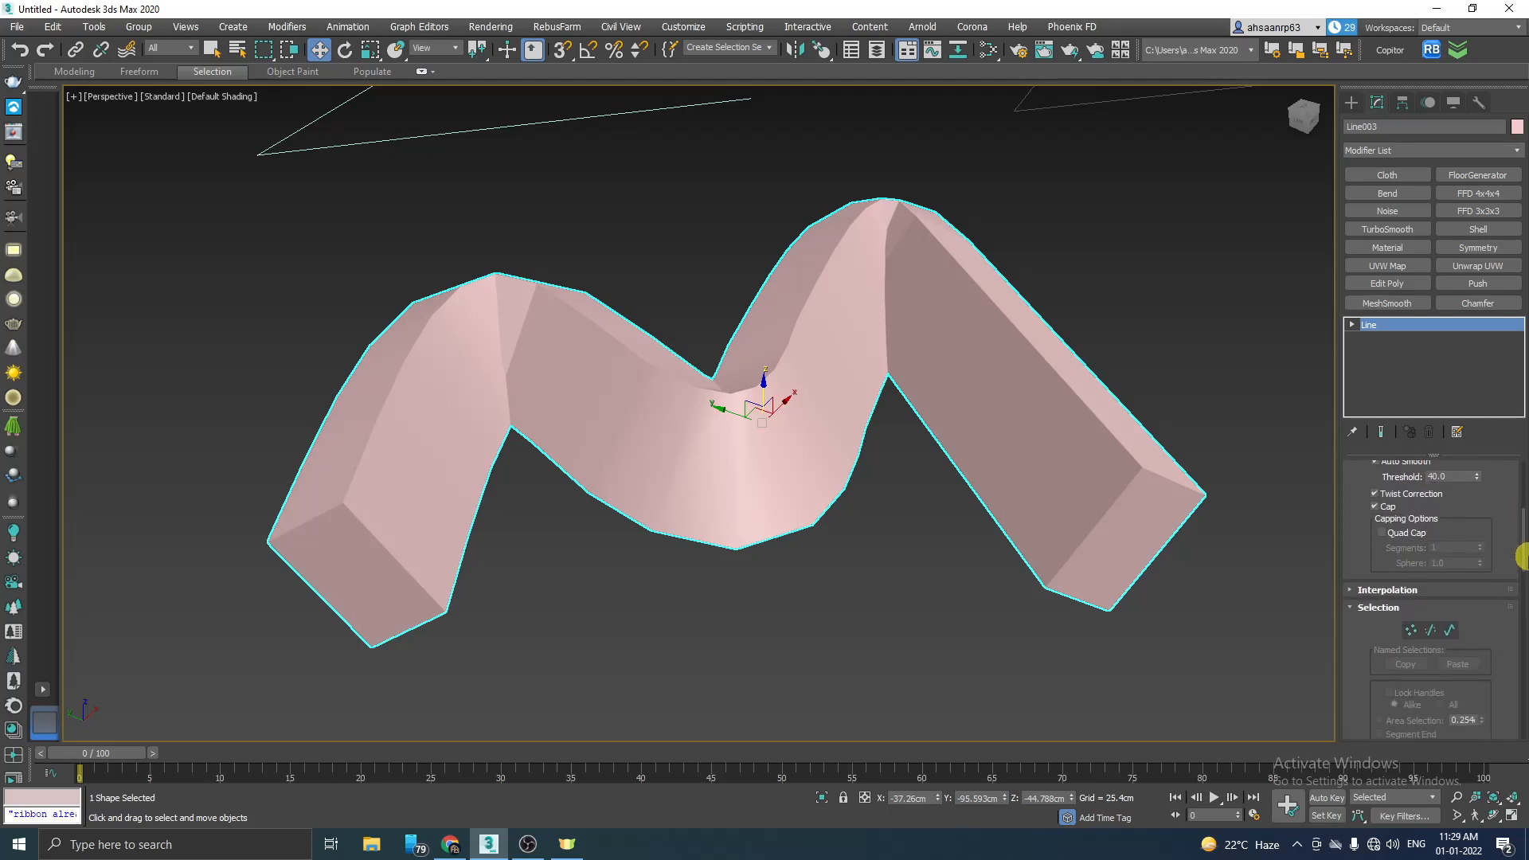
left_click(1375, 506)
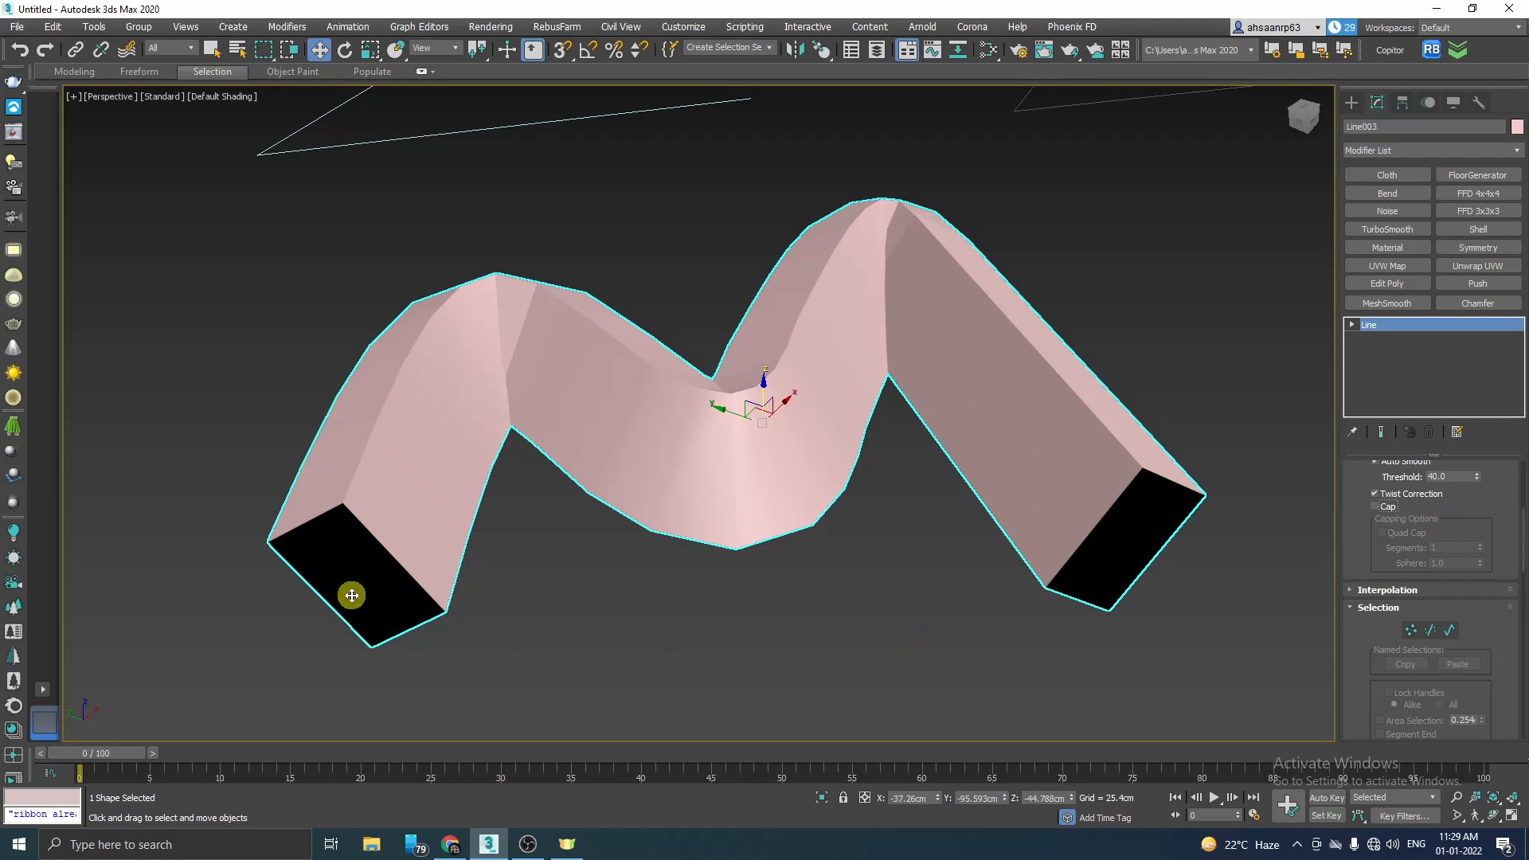
mouse_move(341, 611)
middle_mouse_down("alt")
mouse_move(427, 604)
mouse_move(460, 572)
mouse_move(351, 594)
mouse_move(352, 612)
mouse_move(341, 591)
middle_mouse_up("alt")
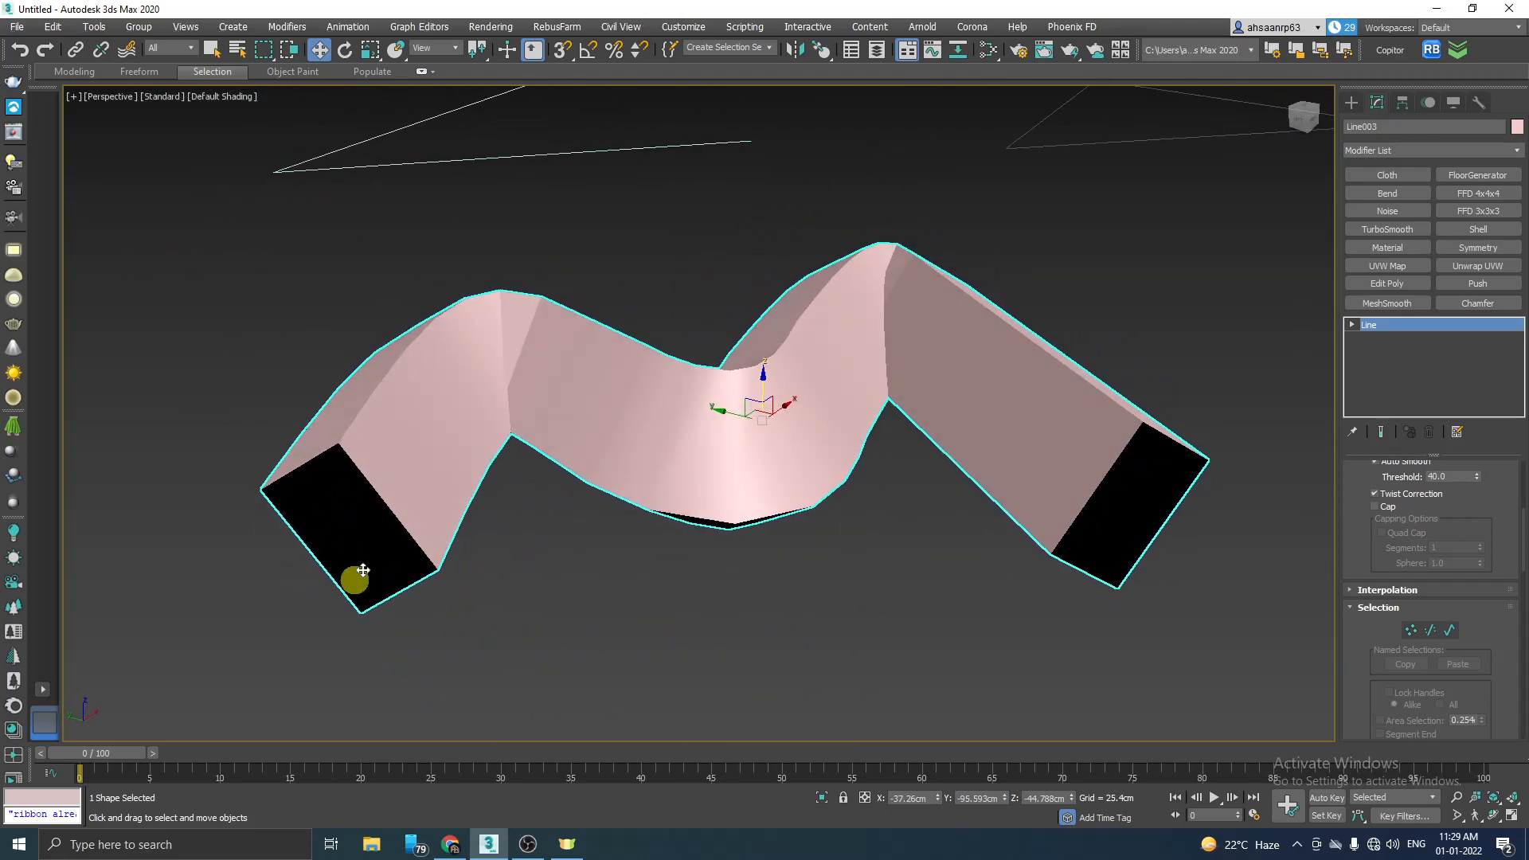
left_click(1377, 508)
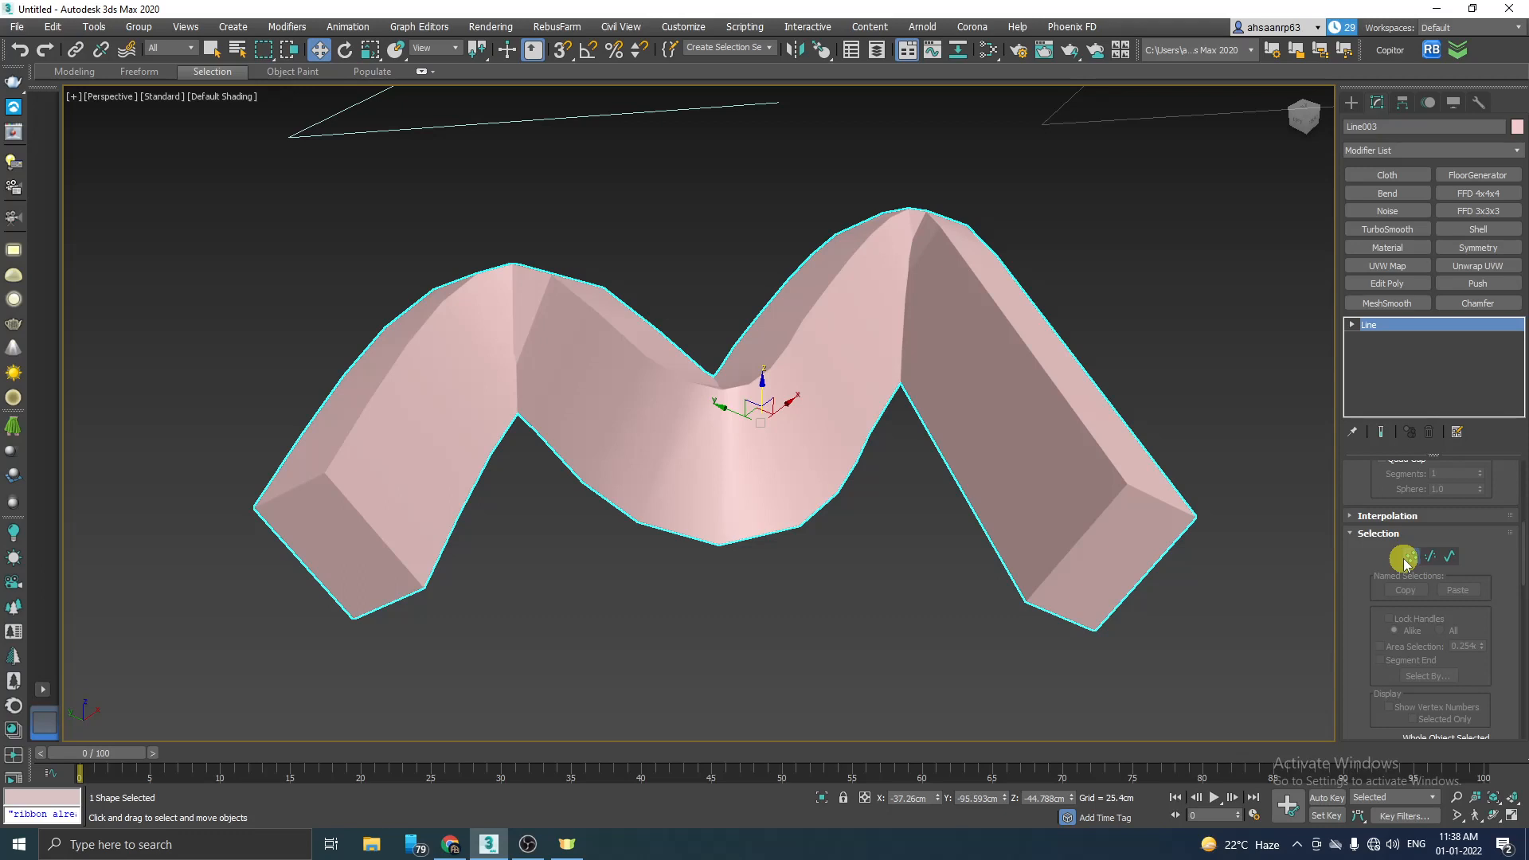
Step: In wireframe display, move the wavy line's left end vertex outward to about X -173.6 cm, Y -17.8 cm
left_click(1405, 559)
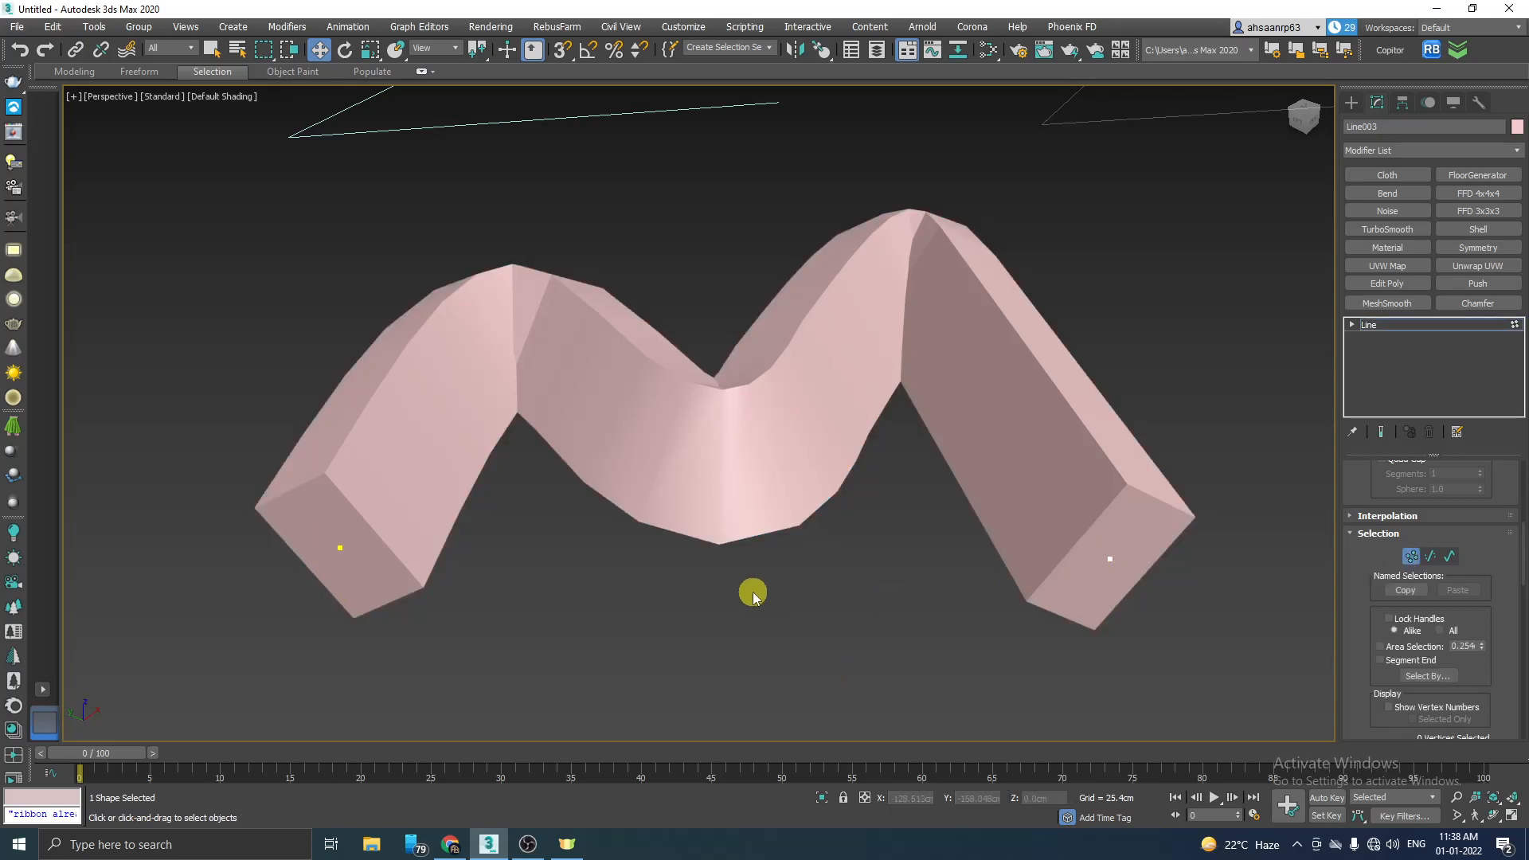
key("F3")
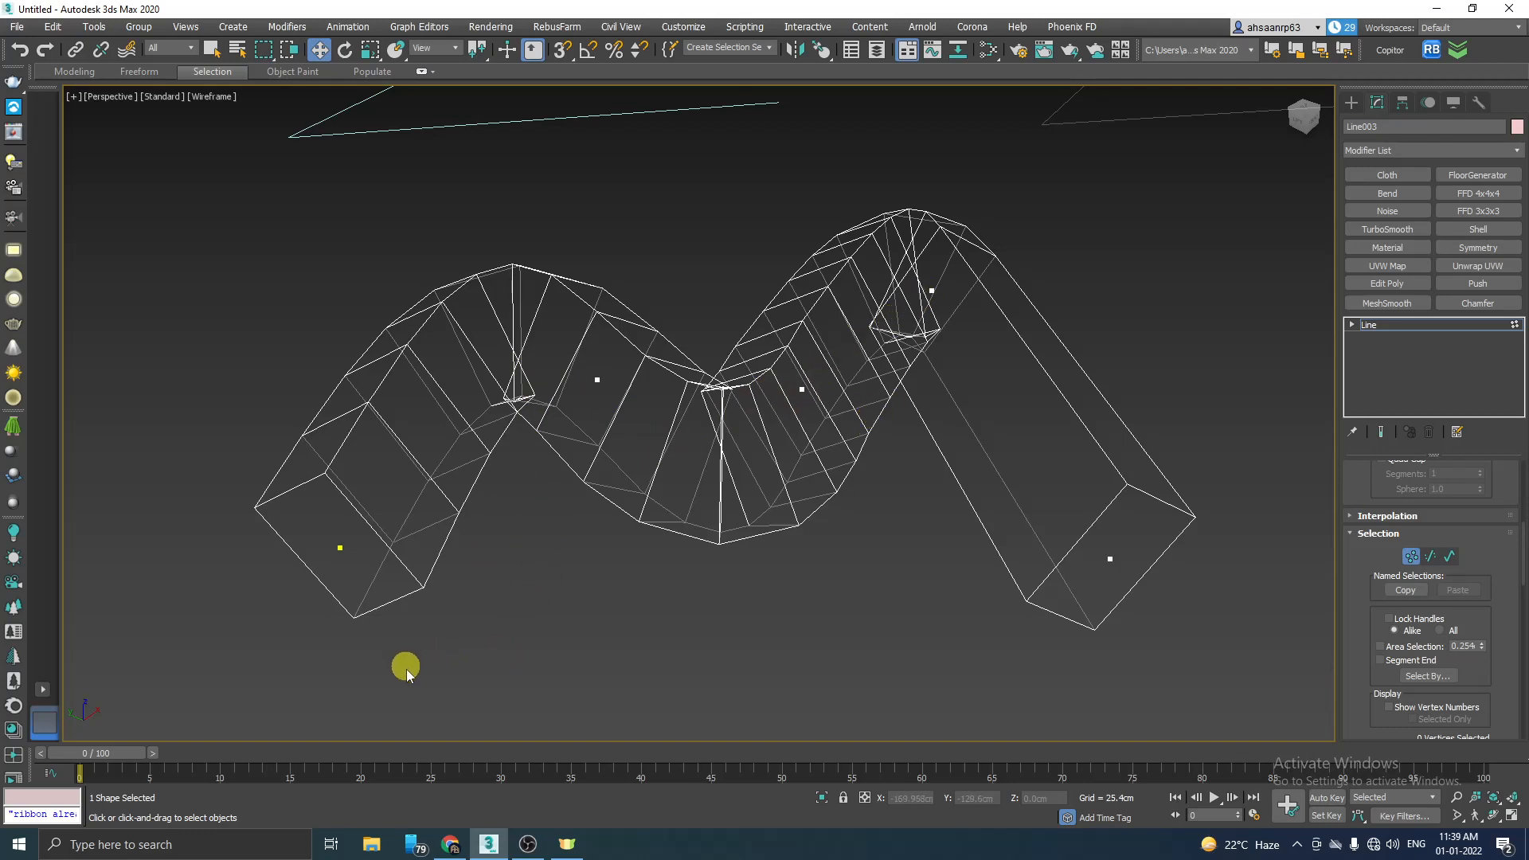
left_click_drag(408, 674, 288, 530)
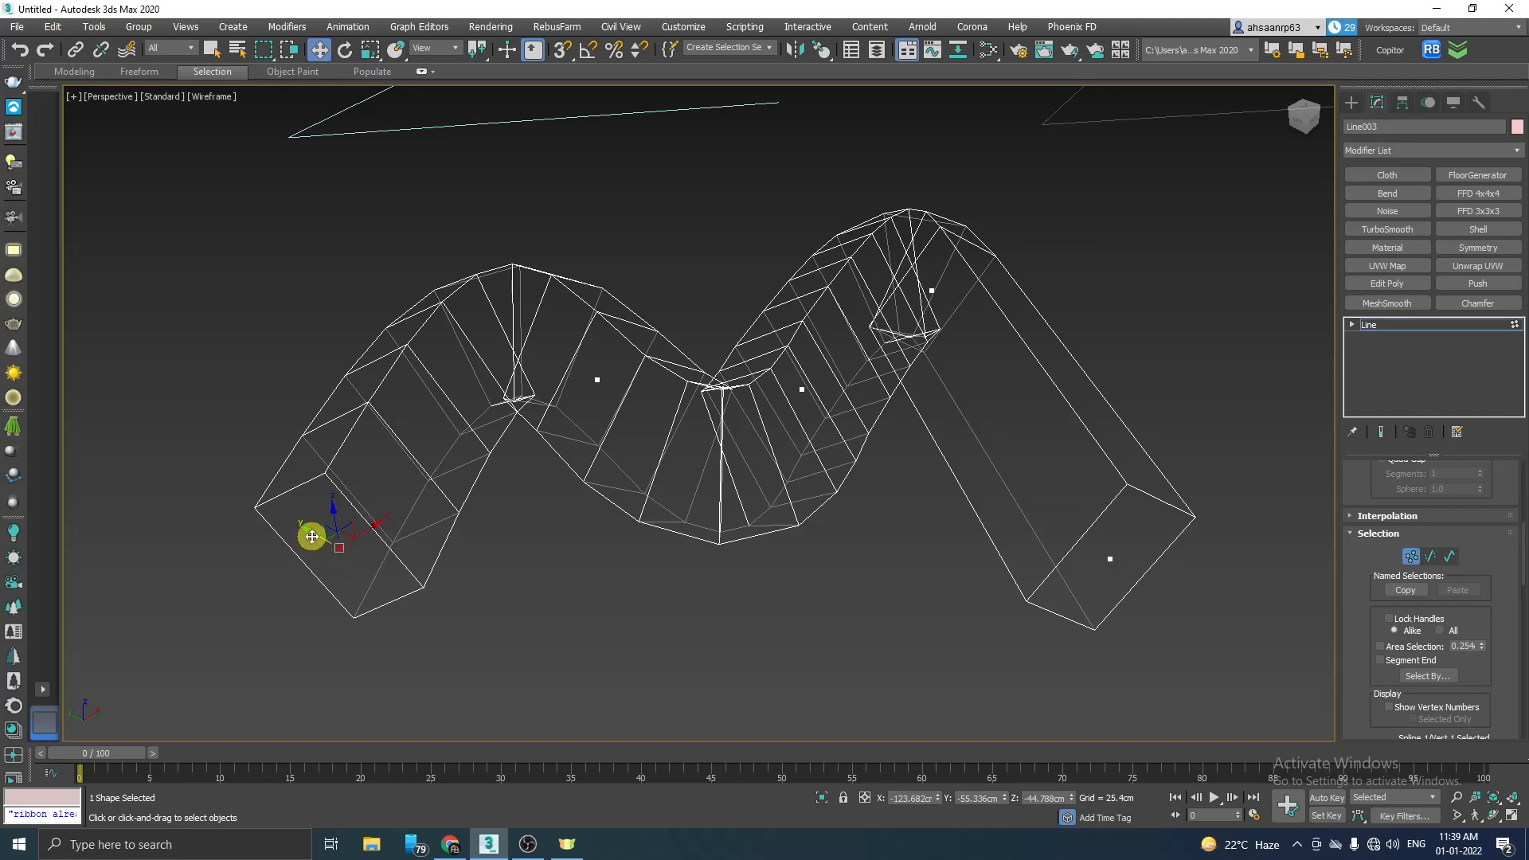
left_click_drag(316, 532, 40, 597)
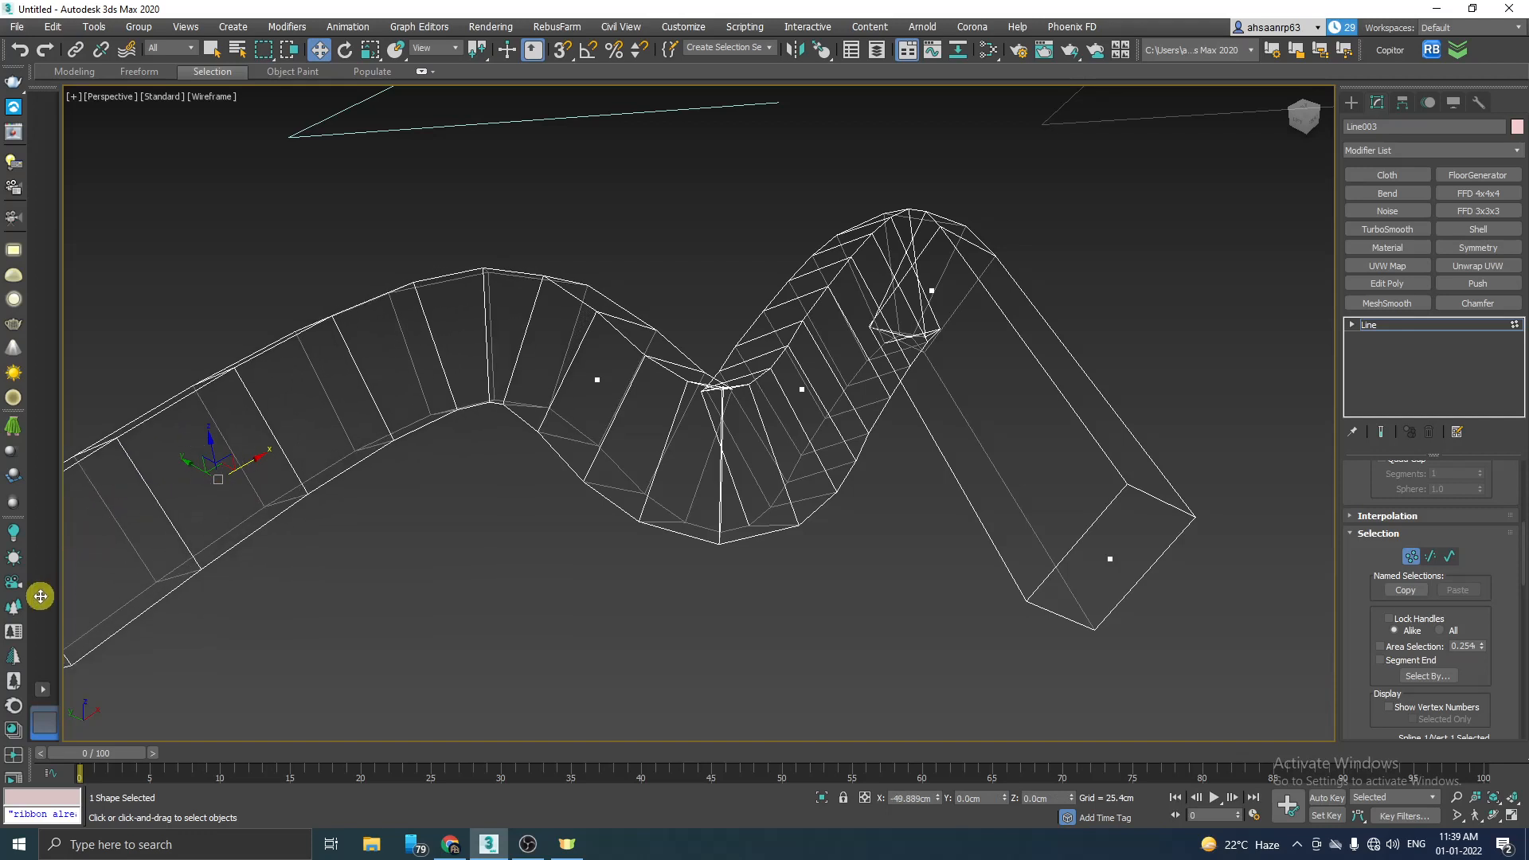
scroll(619, 446, "down", 2)
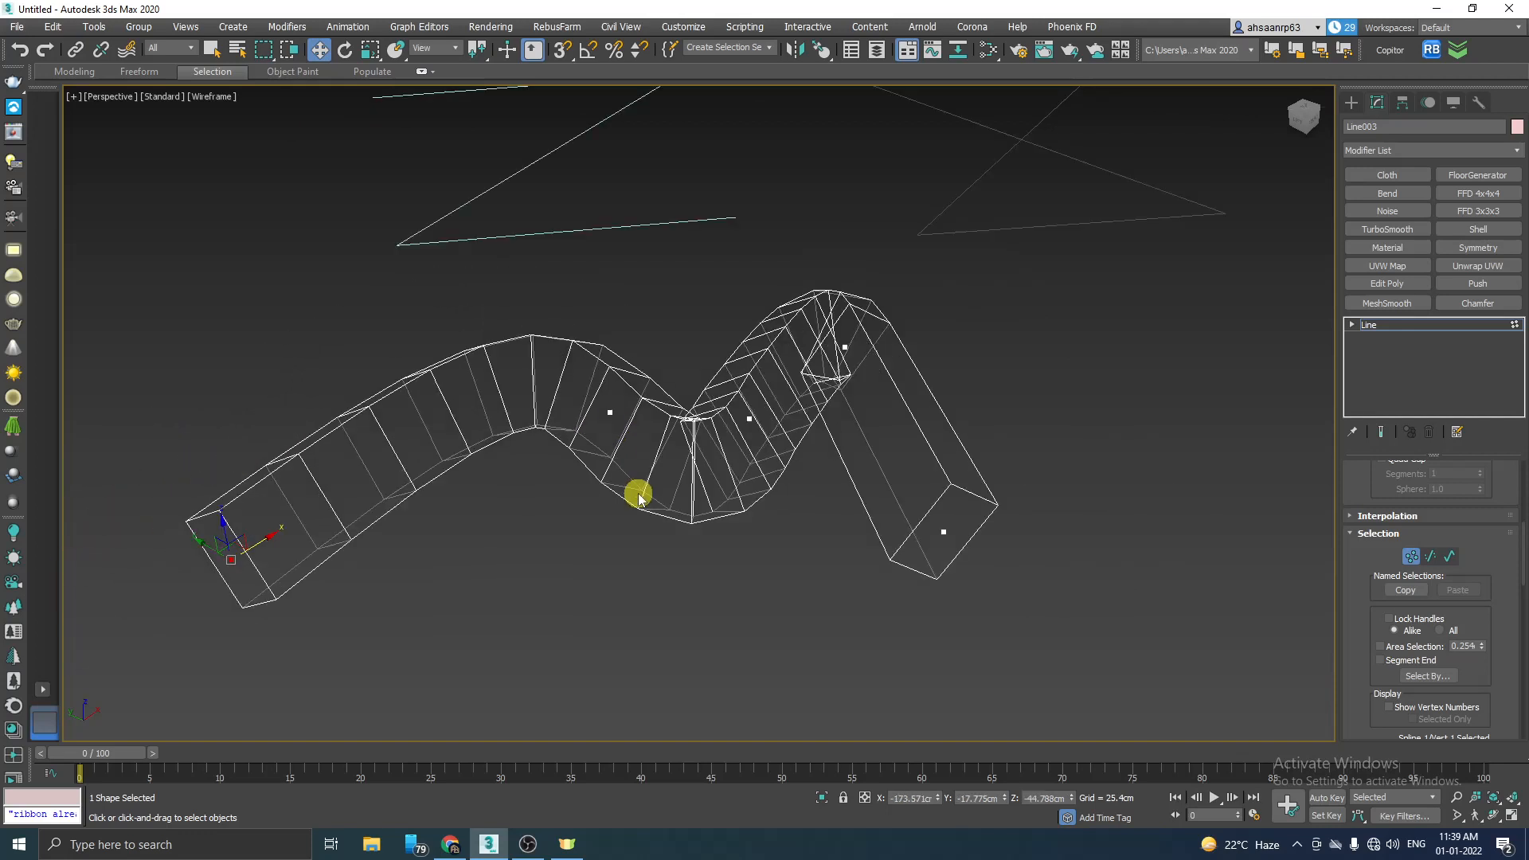
Step: Return to shaded display and move the wavy line's right end vertex outward to about X 5.1 cm, Y -210.5 cm
key("F3")
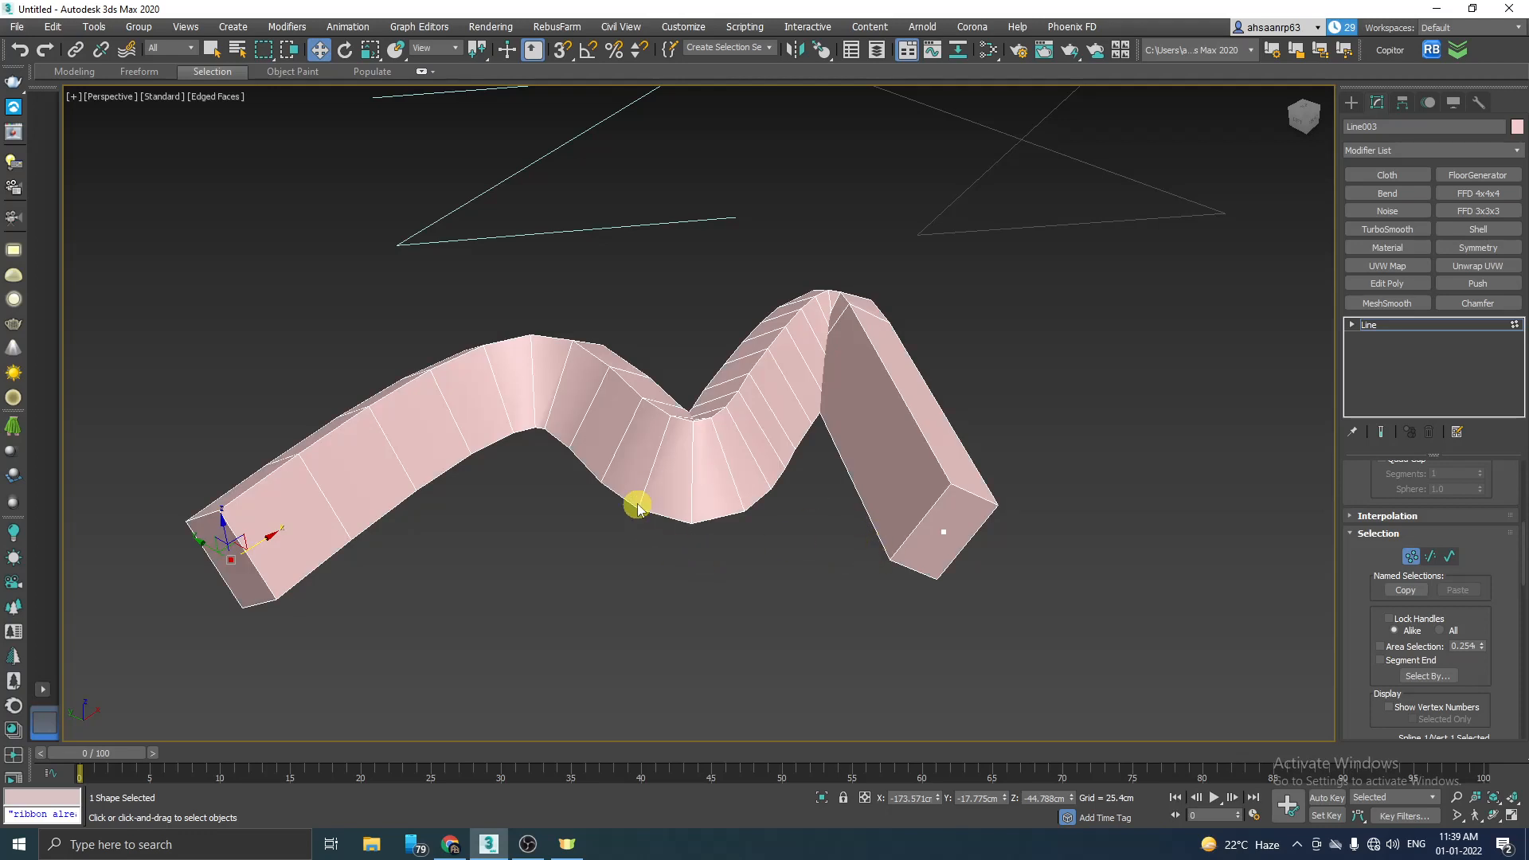
left_click_drag(832, 514, 1011, 557)
left_click_drag(909, 522, 1164, 508)
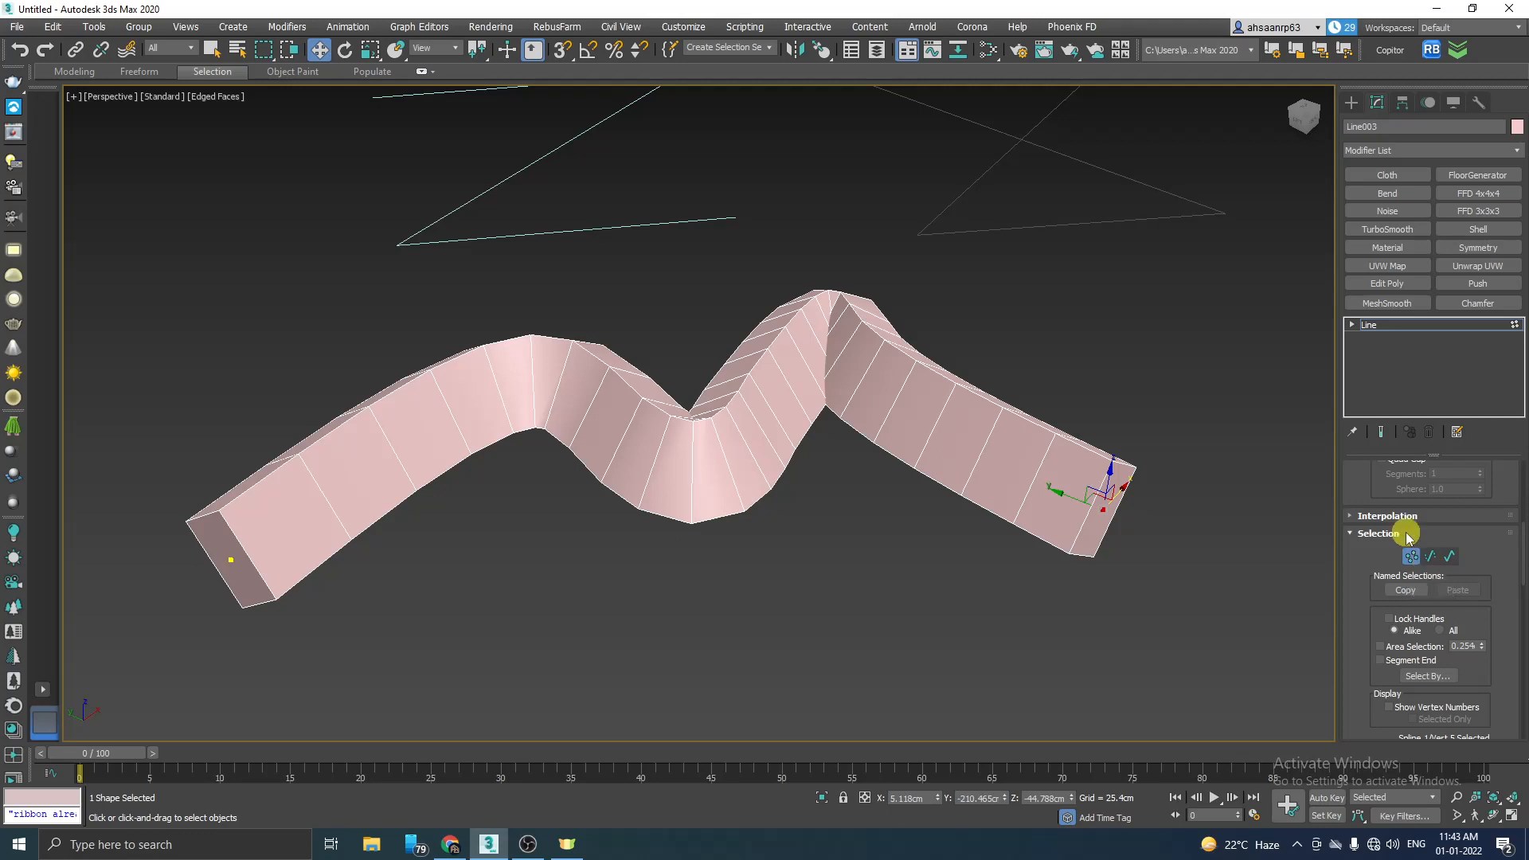
Step: Select the open zigzag line and isolate it in the maximized Top viewport
scroll(764, 445, "down", 3)
scroll(629, 286, "up", 4)
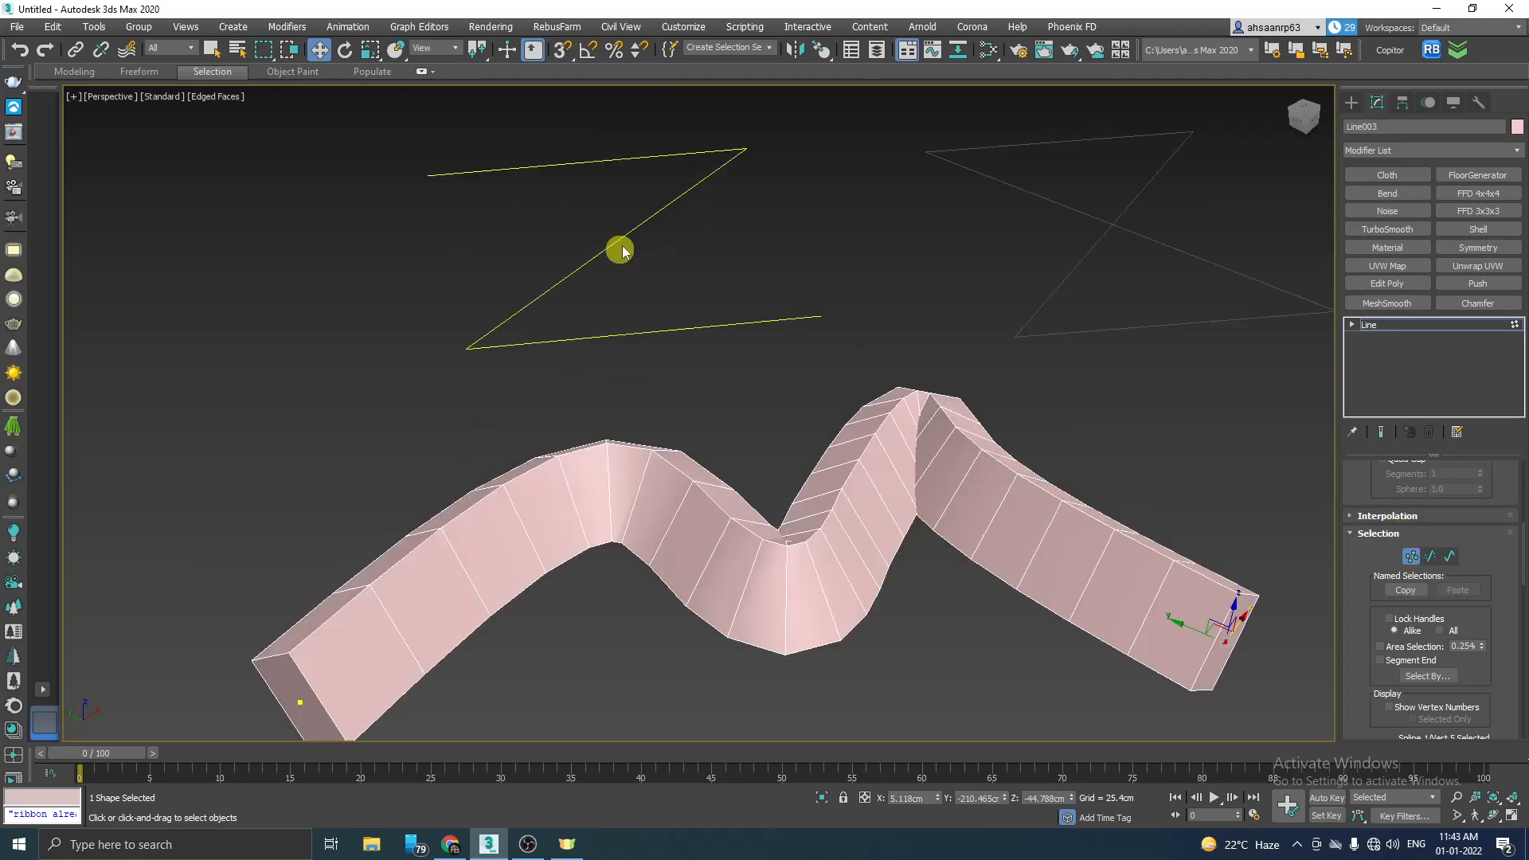
left_click(774, 396)
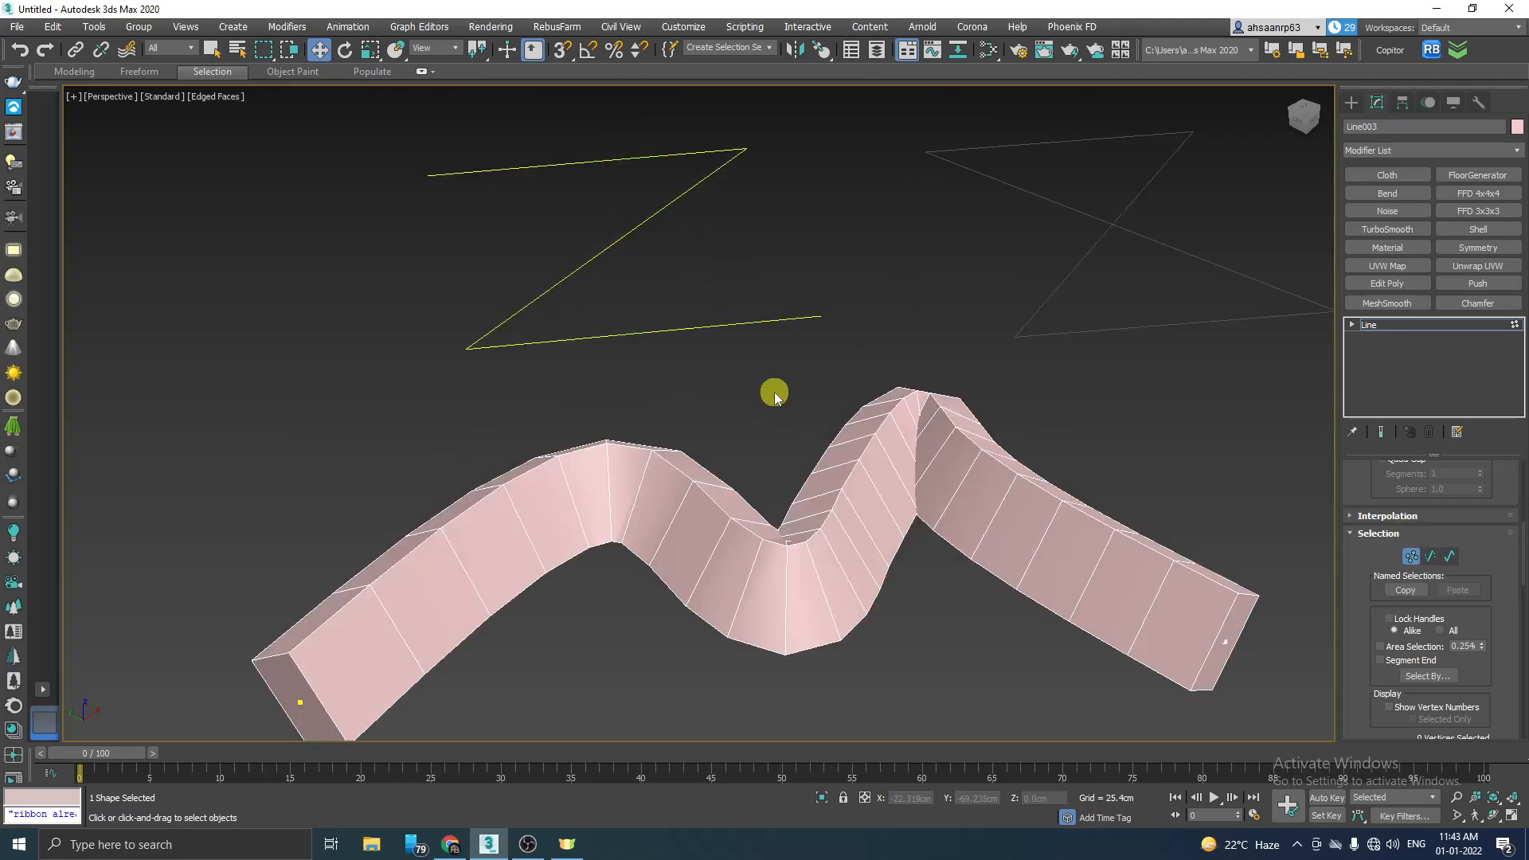
key("alt+w")
key("alt+w")
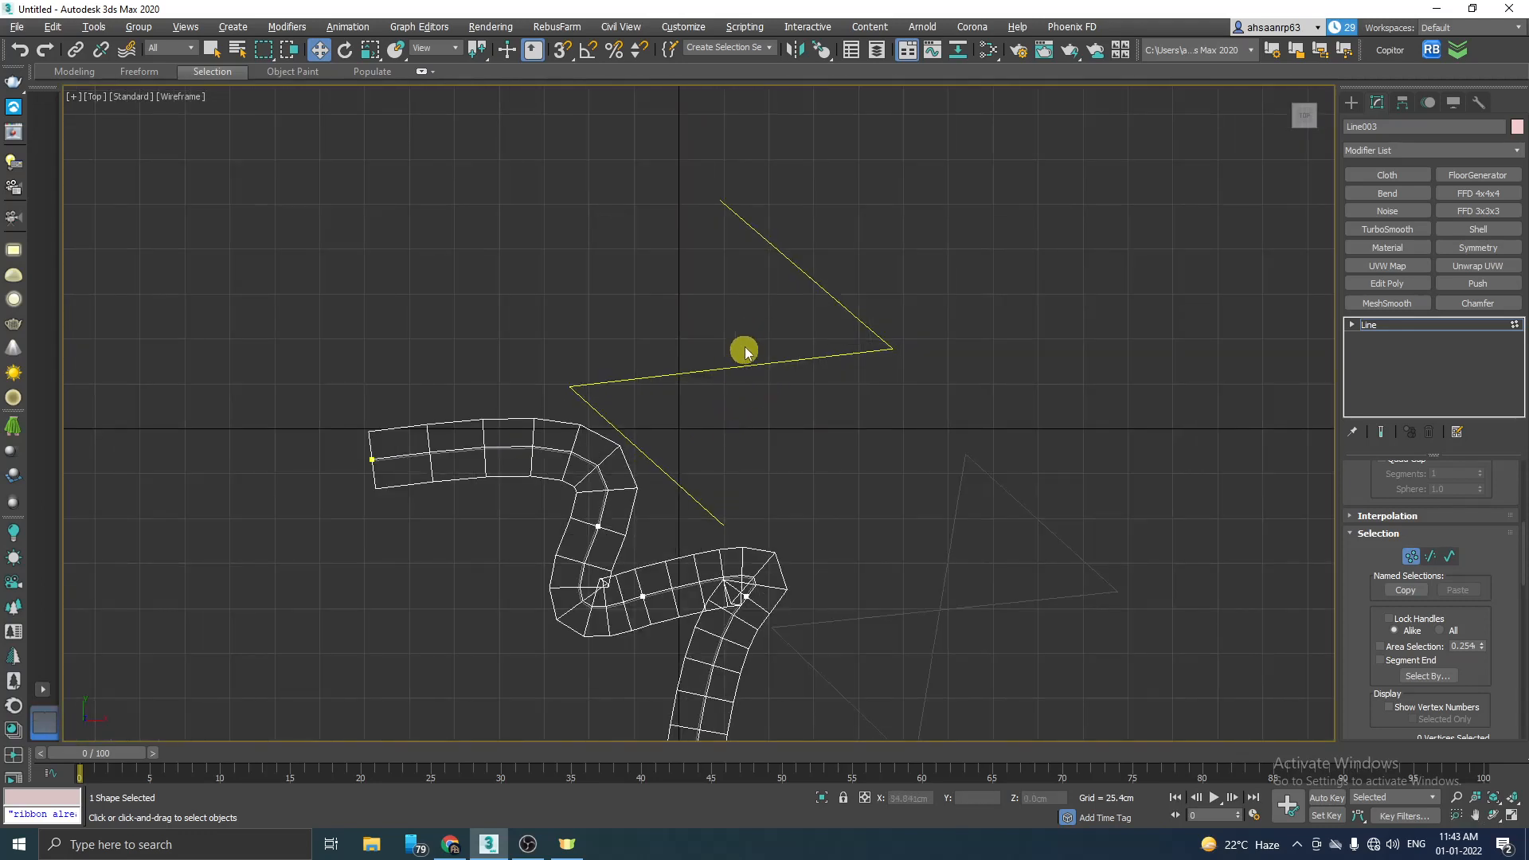
left_click(677, 473)
key("alt+q")
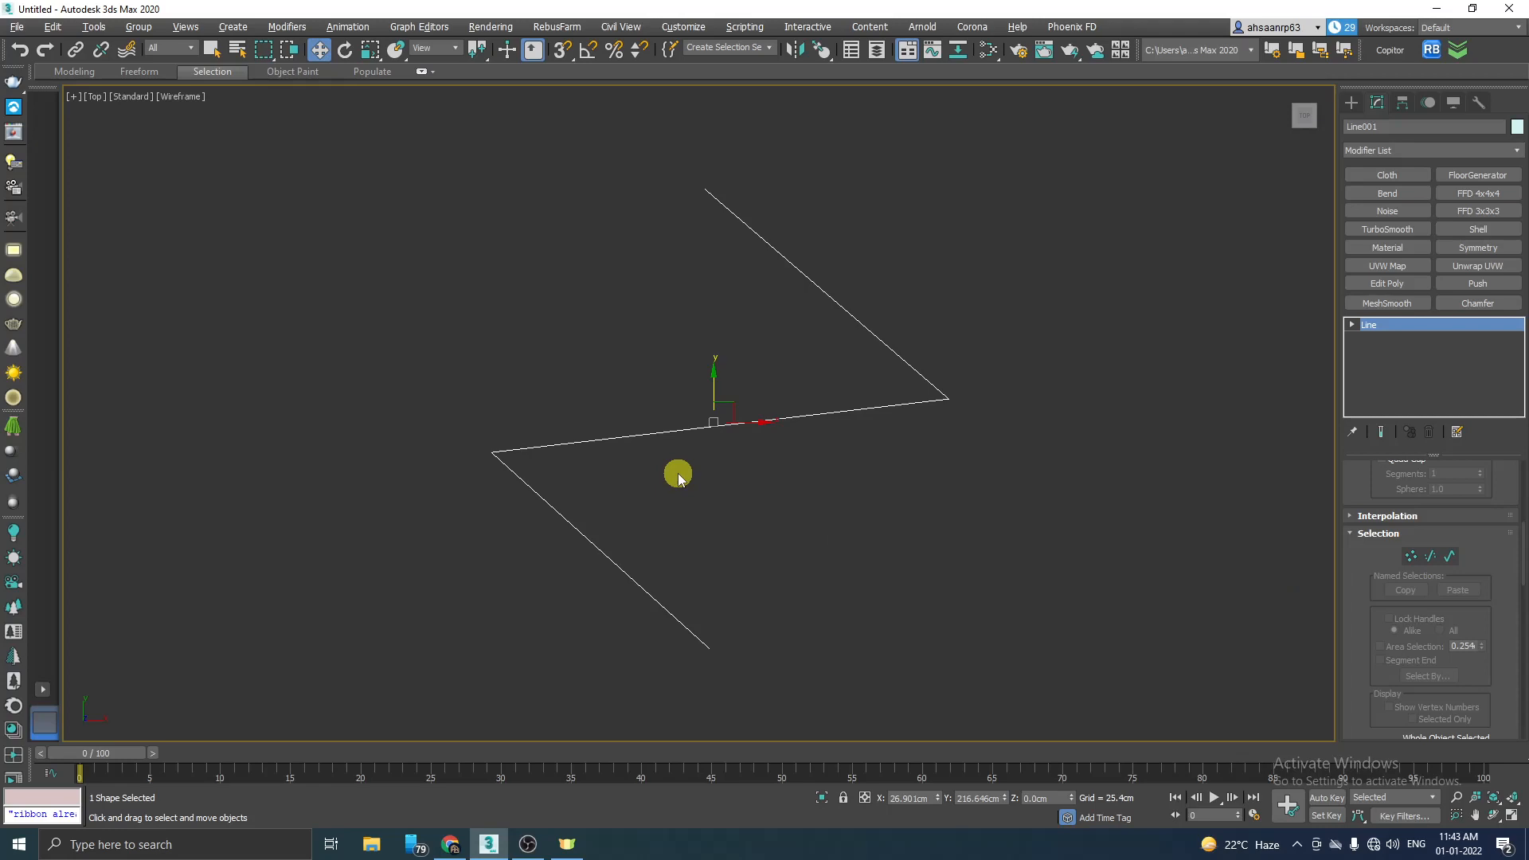
Step: Turn on Enable In Renderer and Enable In Viewport for the zigzag line
left_click_drag(1522, 562, 1522, 492)
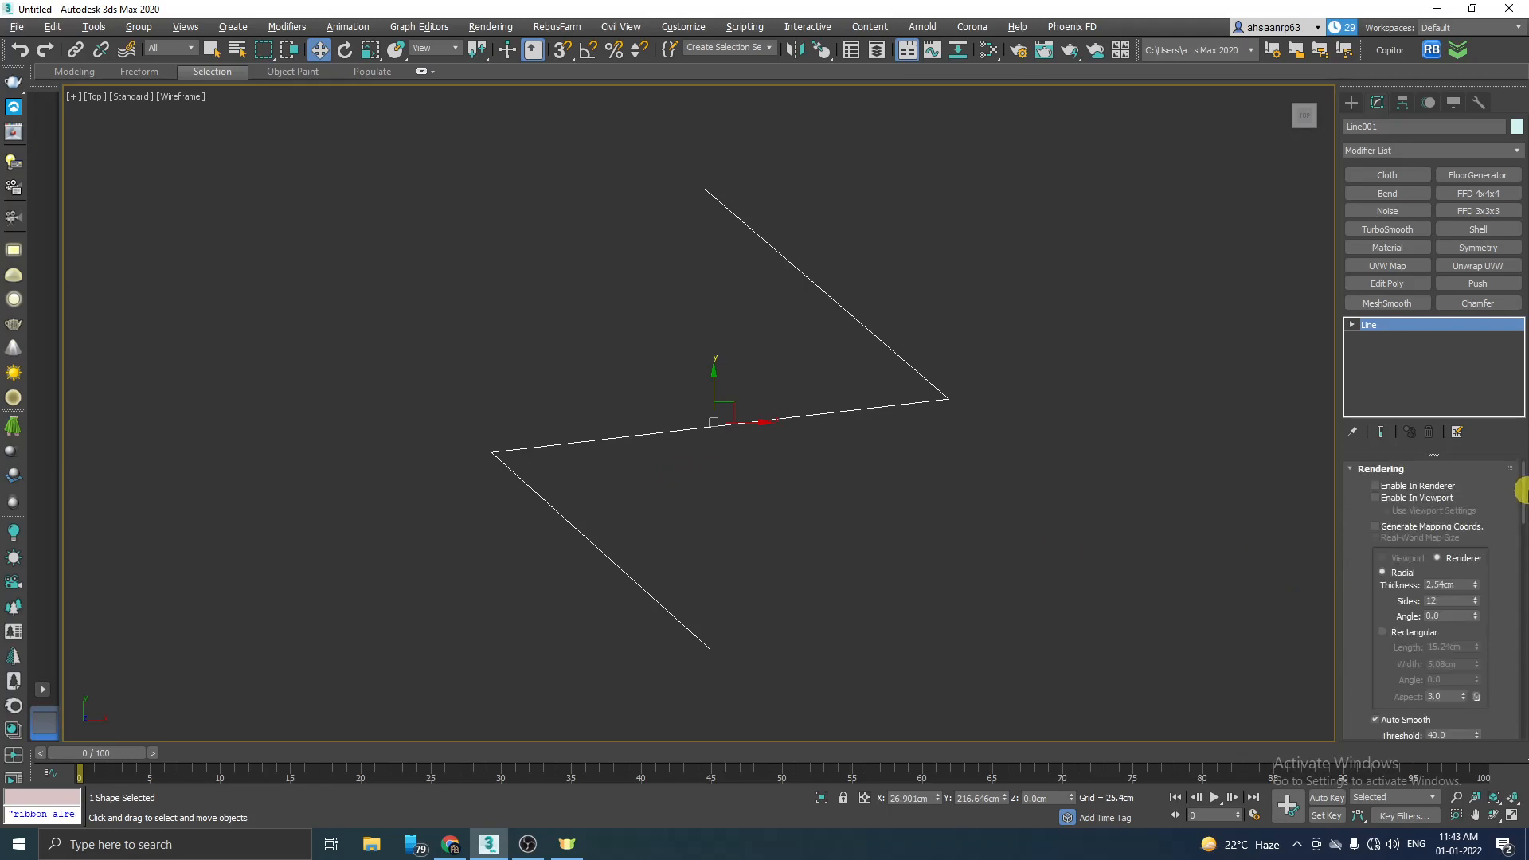
left_click(1375, 497)
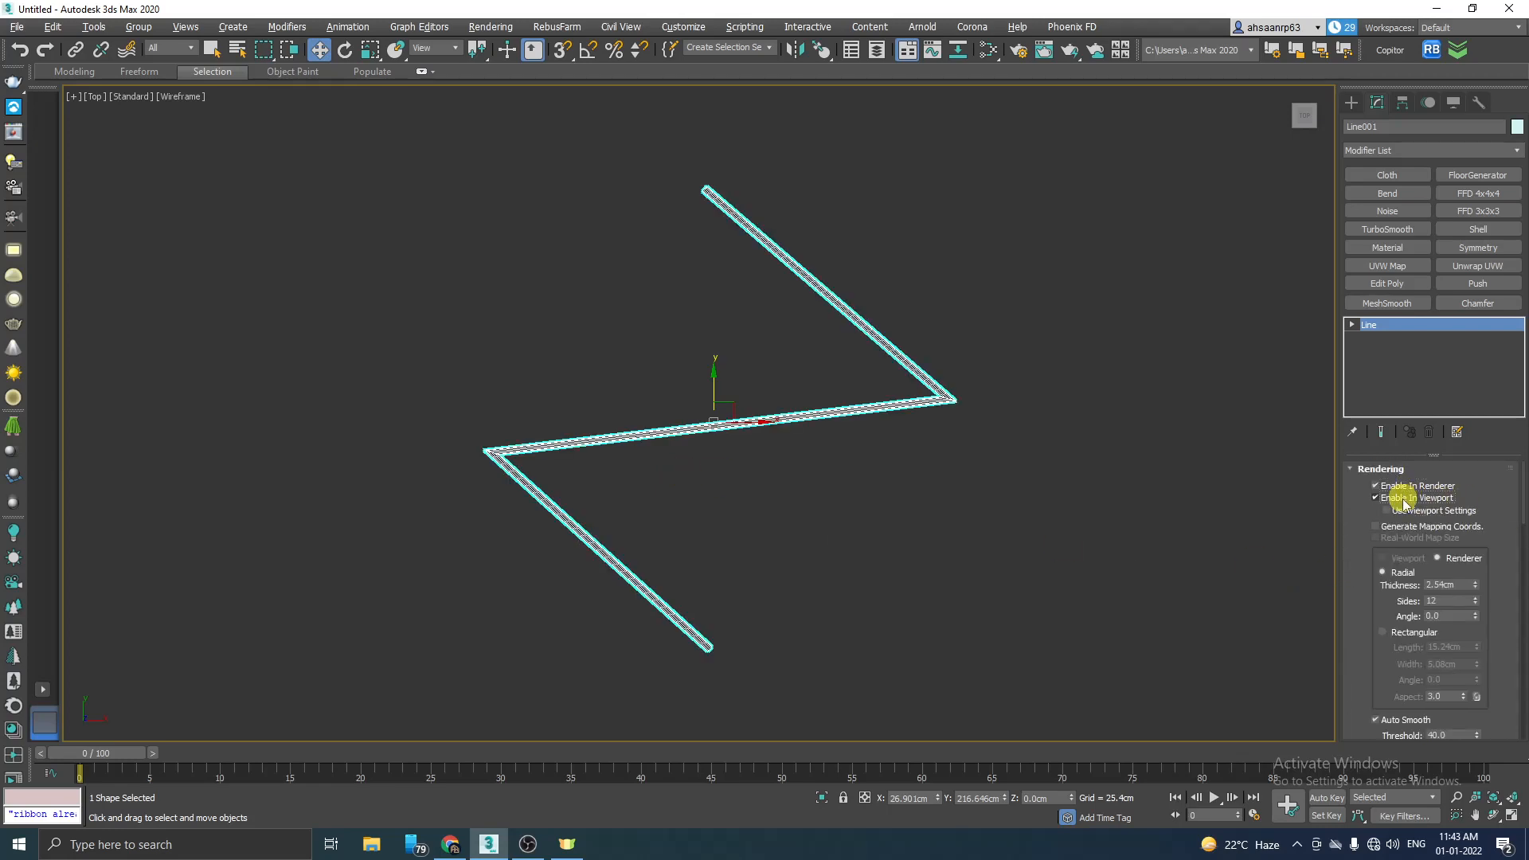
Step: At segment level, select the zigzag line's upper segment and shift it slightly along X to about 69.8 cm
left_click_drag(1523, 500, 1523, 566)
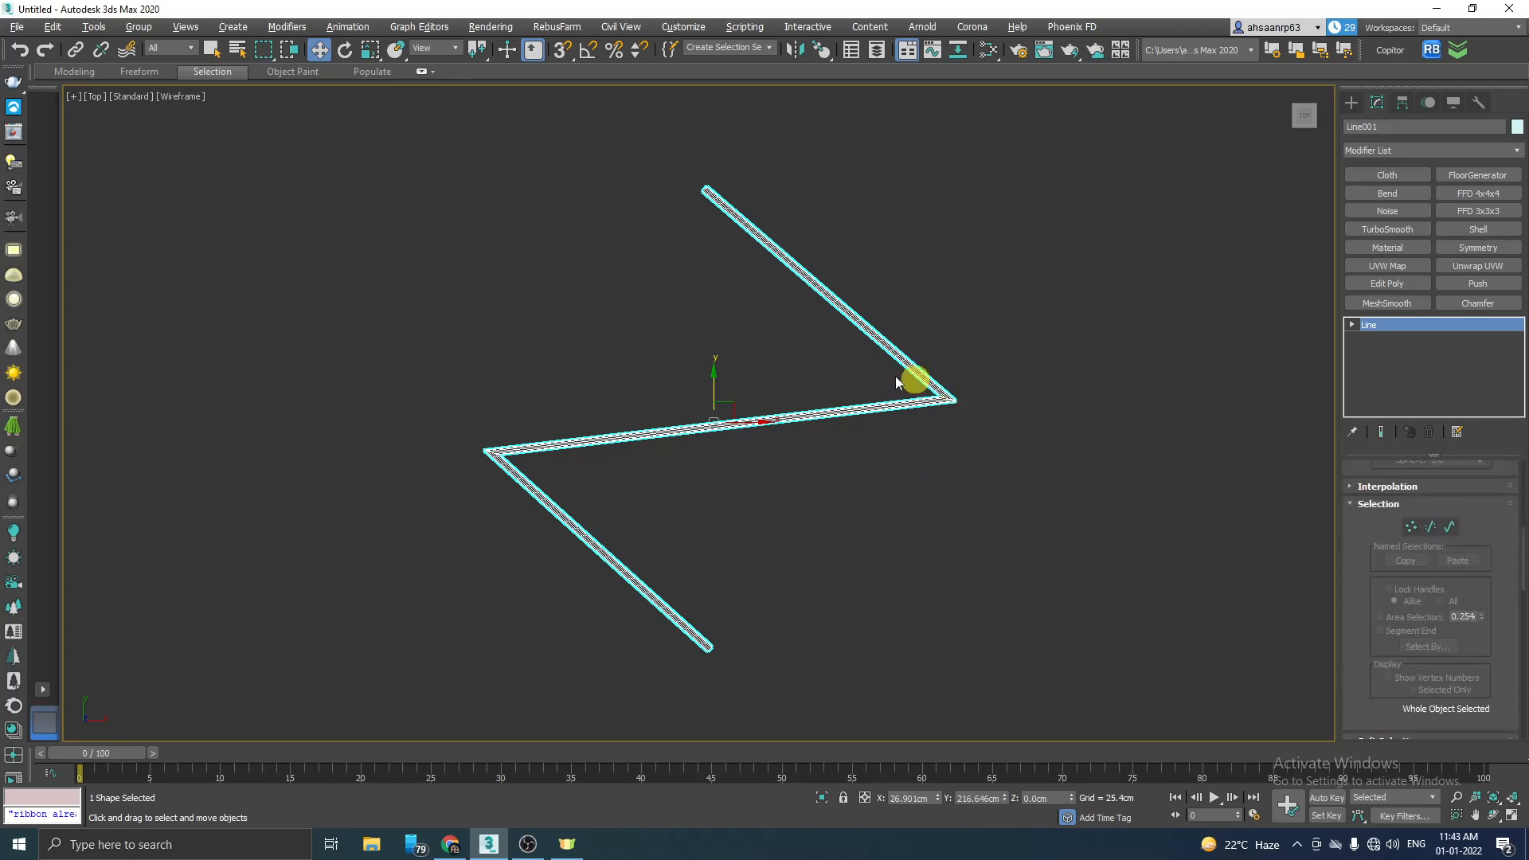
left_click(1431, 527)
scroll(707, 182, "up", 3)
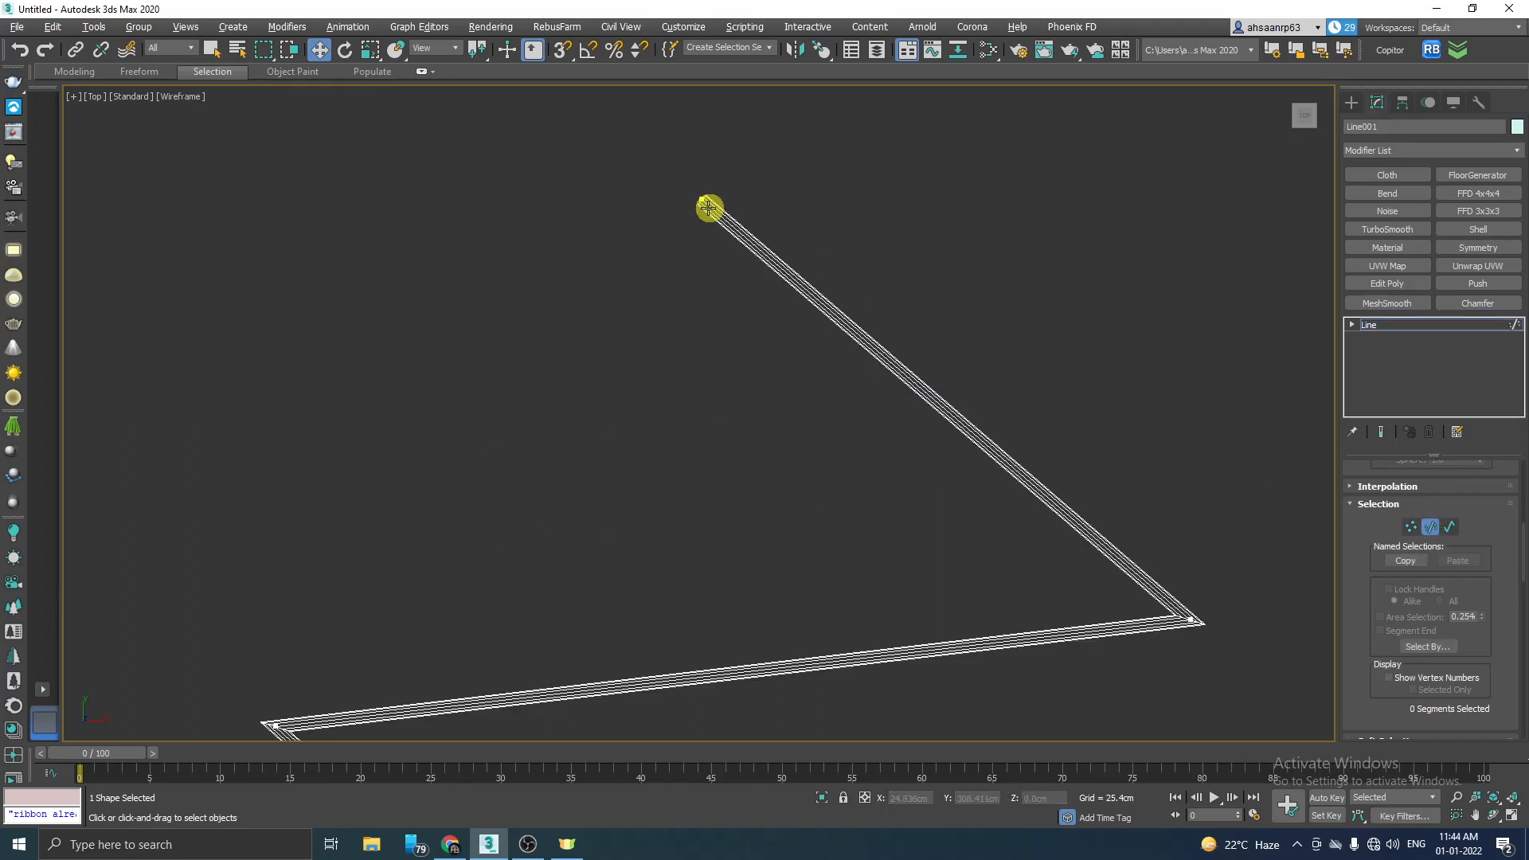
scroll(699, 204, "down", 2)
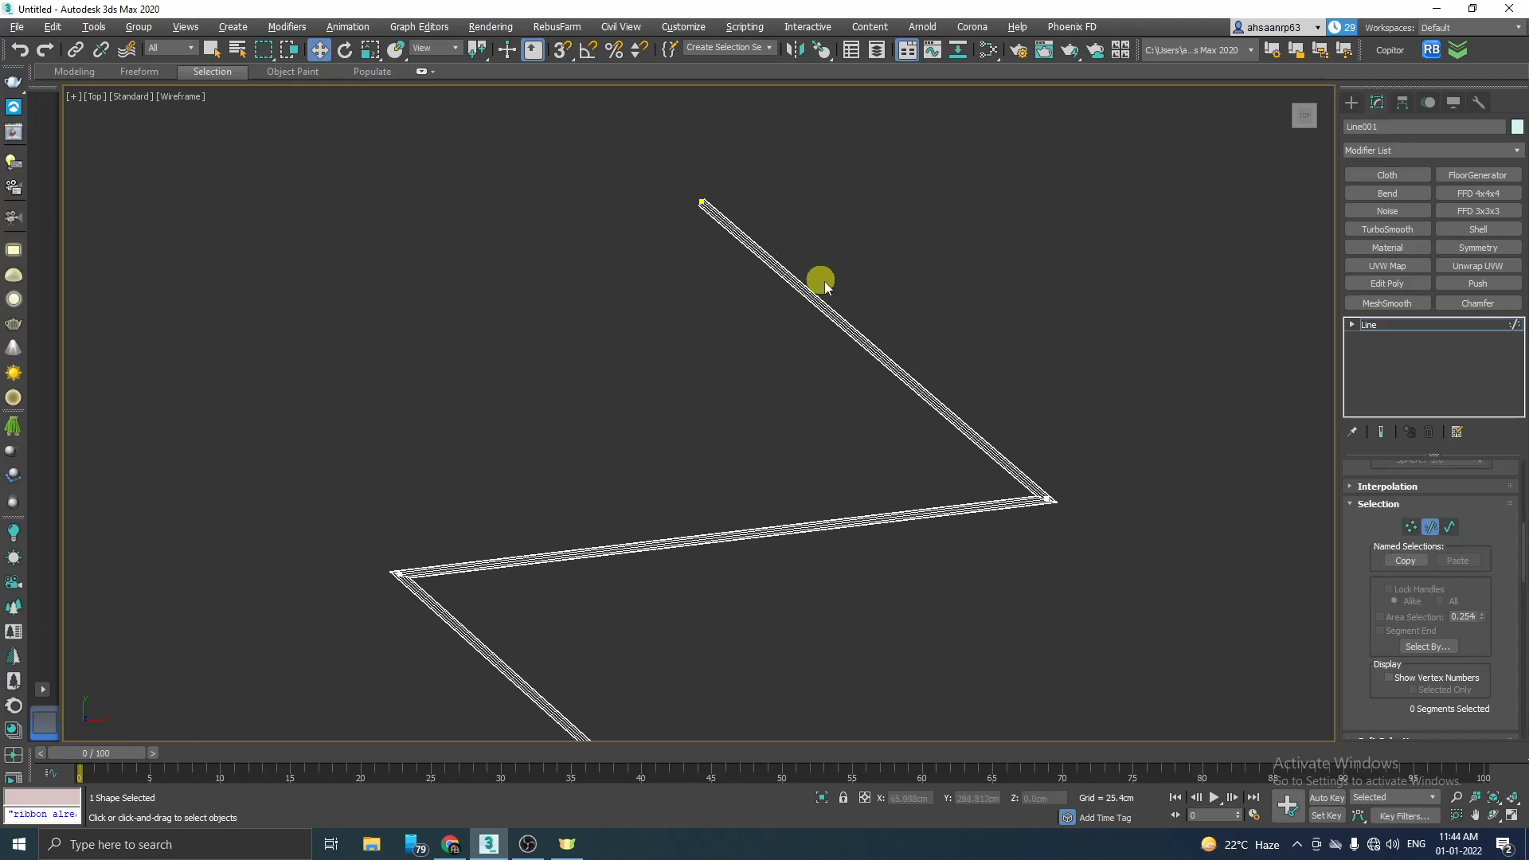
left_click_drag(671, 169, 741, 238)
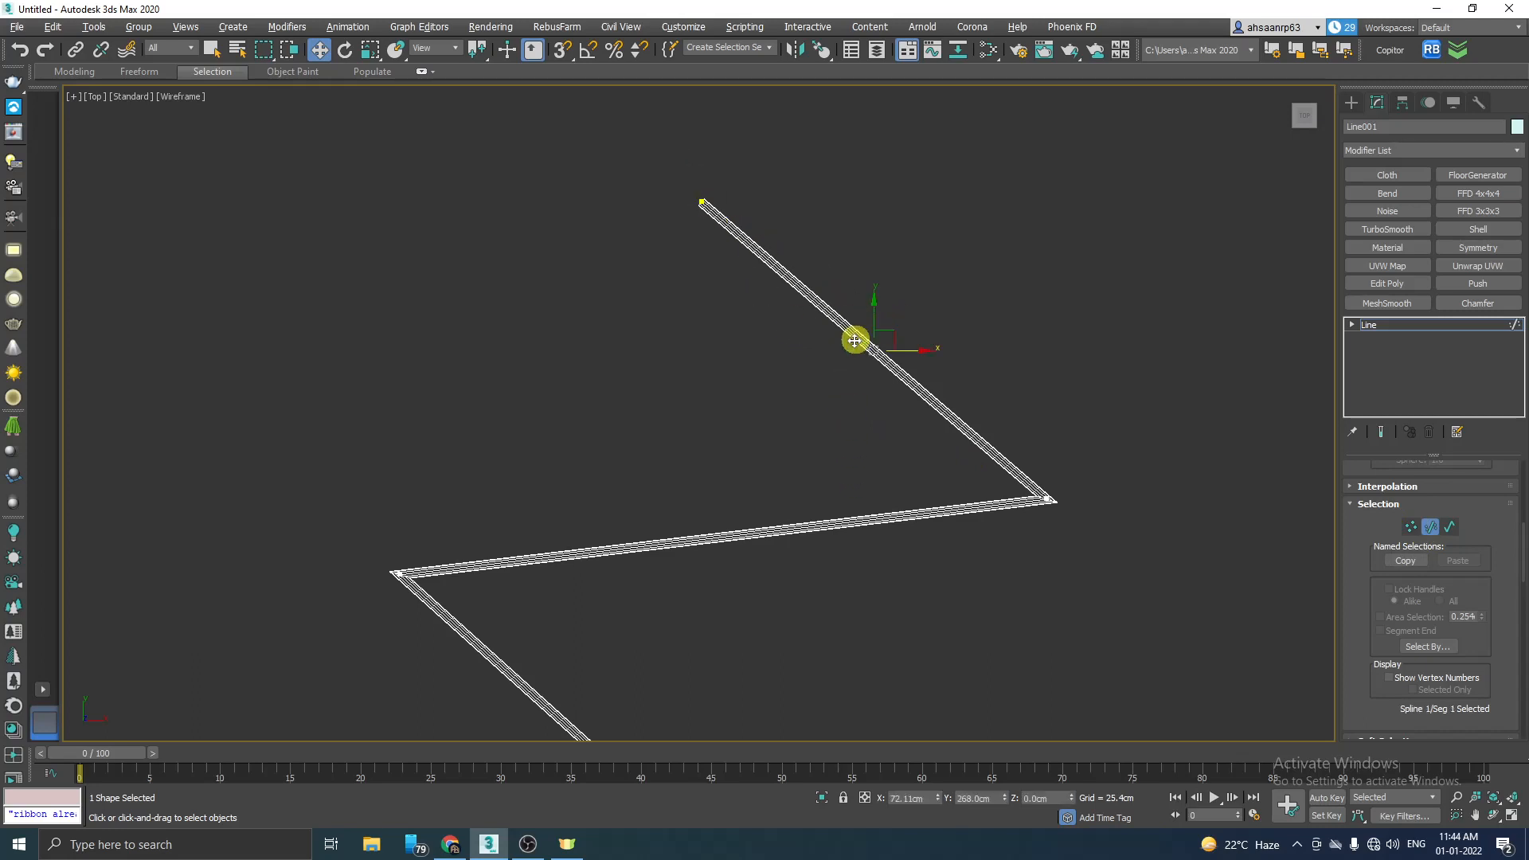
mouse_move(901, 350)
left_mouse_down()
mouse_move(982, 337)
mouse_move(897, 345)
left_mouse_up()
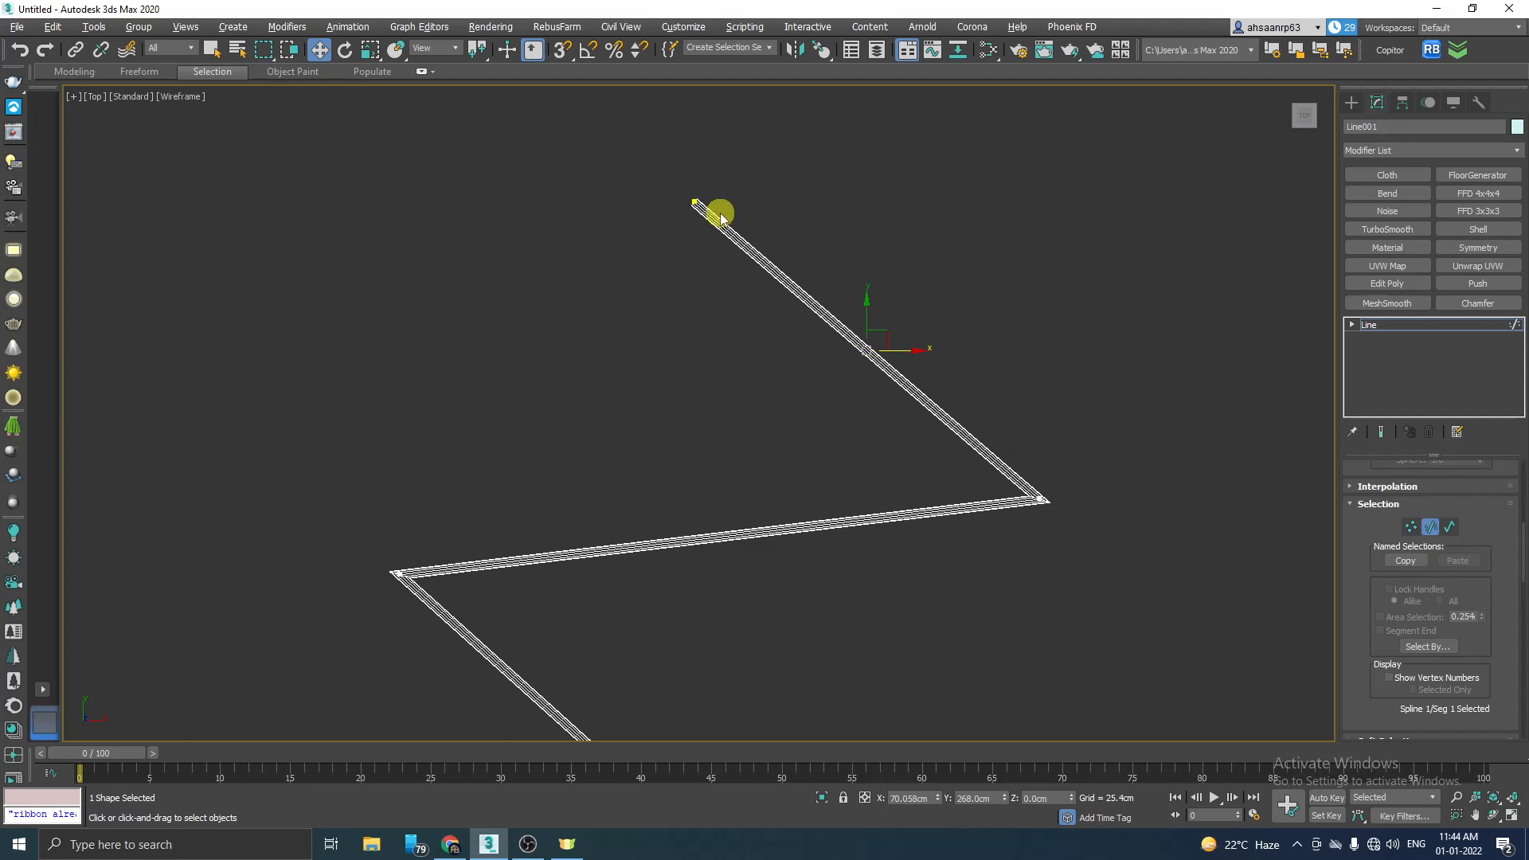
left_click_drag(907, 352, 945, 349)
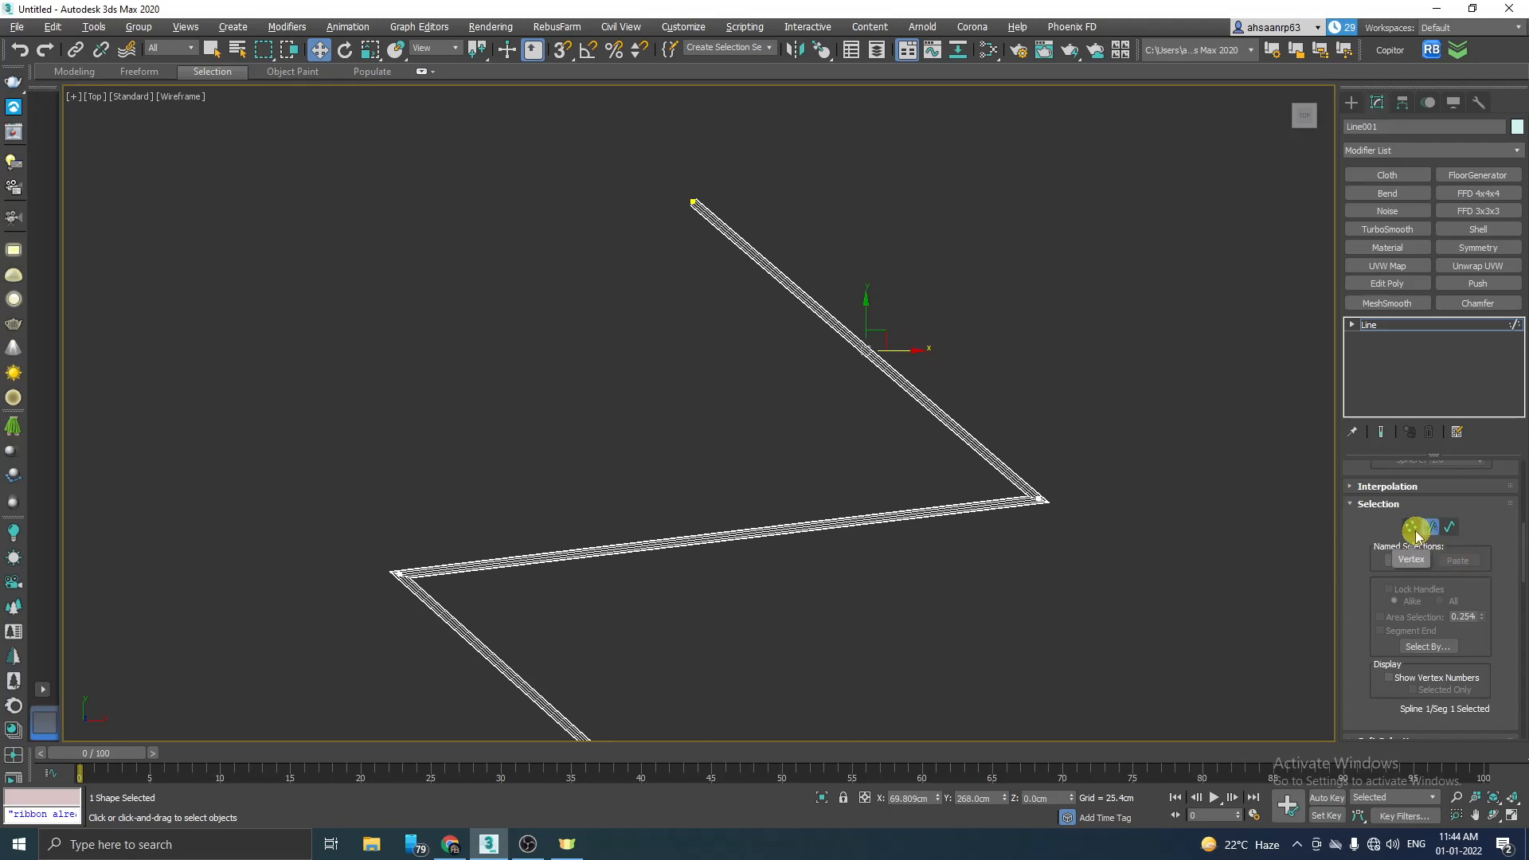
Step: At vertex level, move the zigzag line's upper end vertex along the X axis to about 57.9 cm
left_click(1409, 529)
left_click_drag(666, 163, 951, 209)
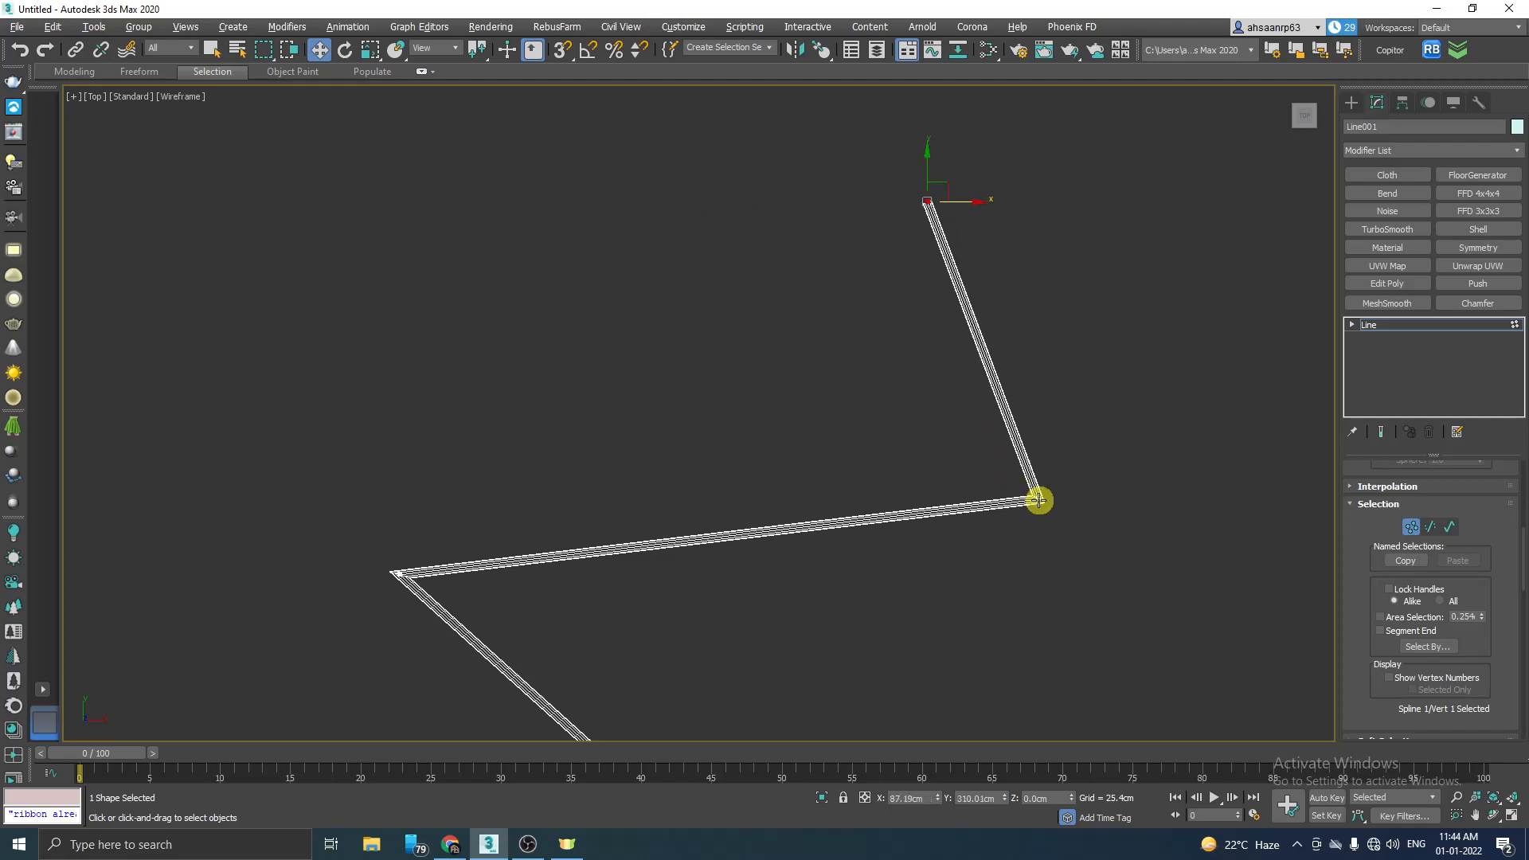
left_click_drag(961, 201, 858, 235)
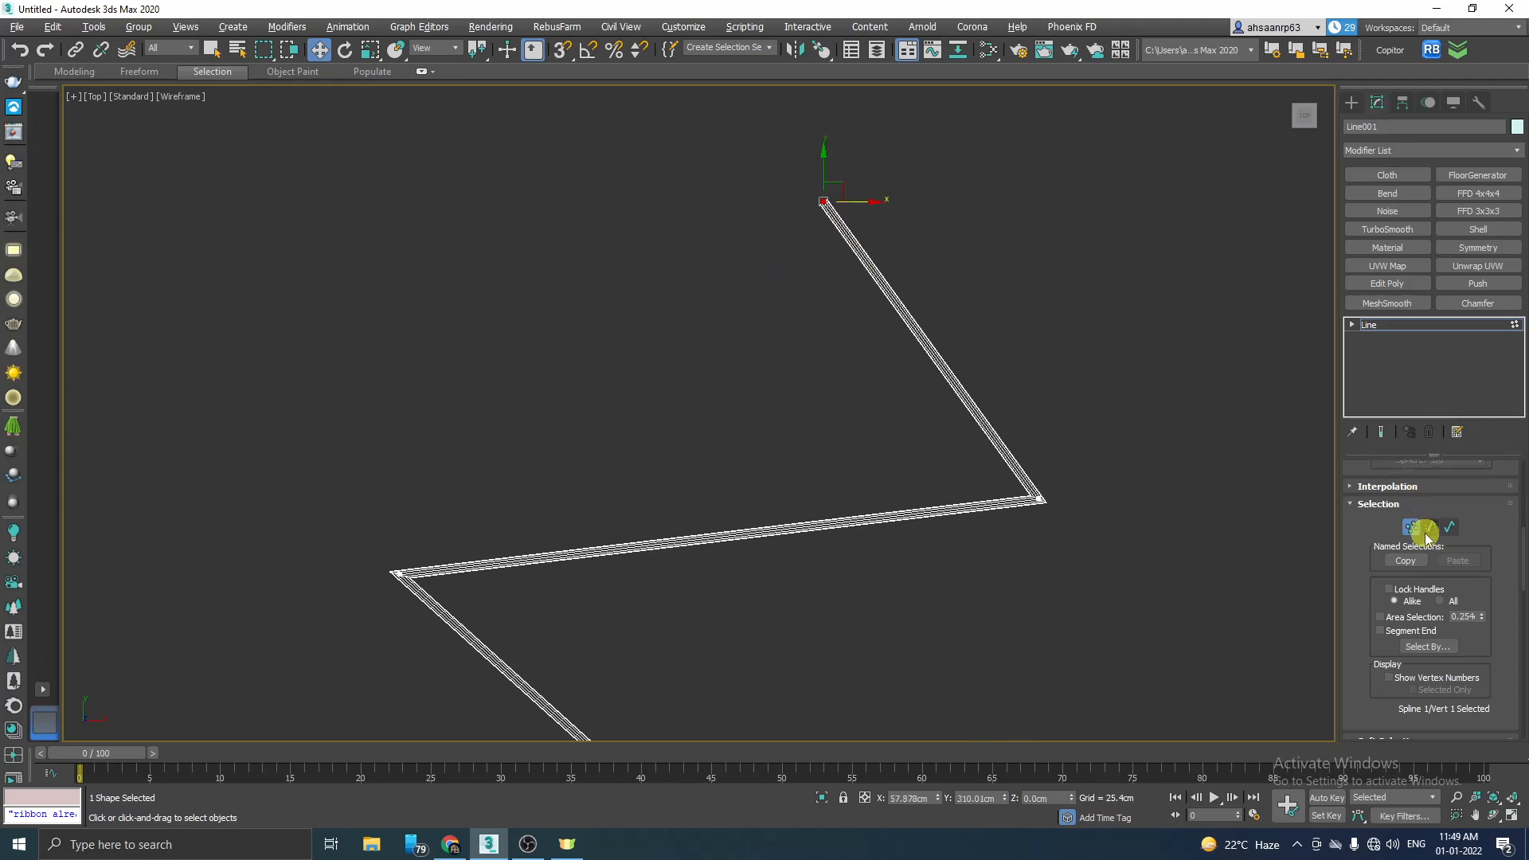
Step: Return to segment level, select the zigzag line's two lower segments and move them about 18 cm up along Y
left_click(1429, 527)
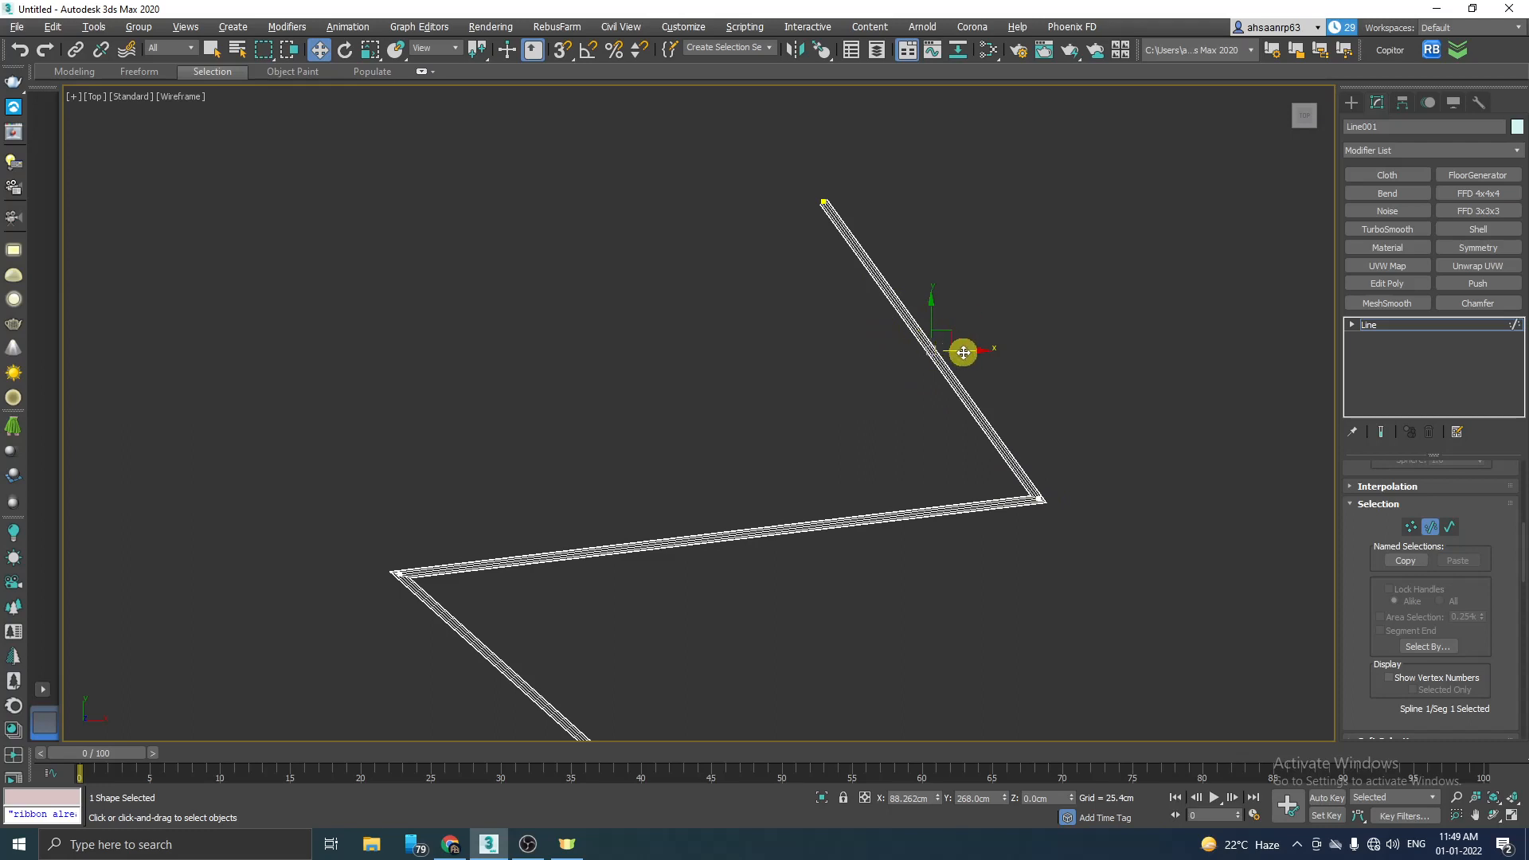
mouse_move(963, 352)
left_mouse_down()
mouse_move(1017, 341)
mouse_move(963, 348)
left_mouse_up()
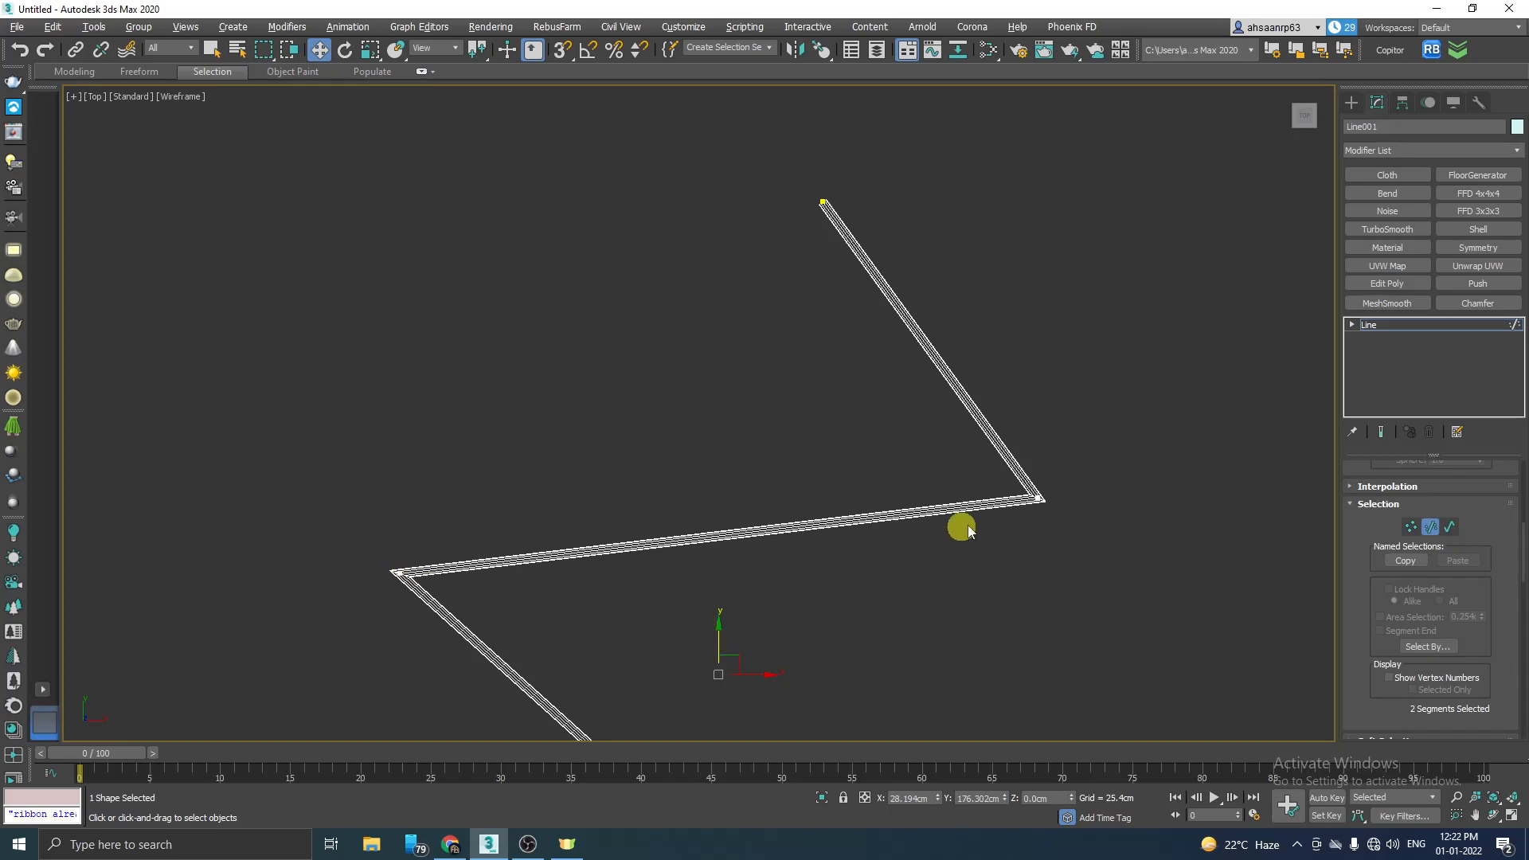
left_click_drag(714, 624, 722, 574)
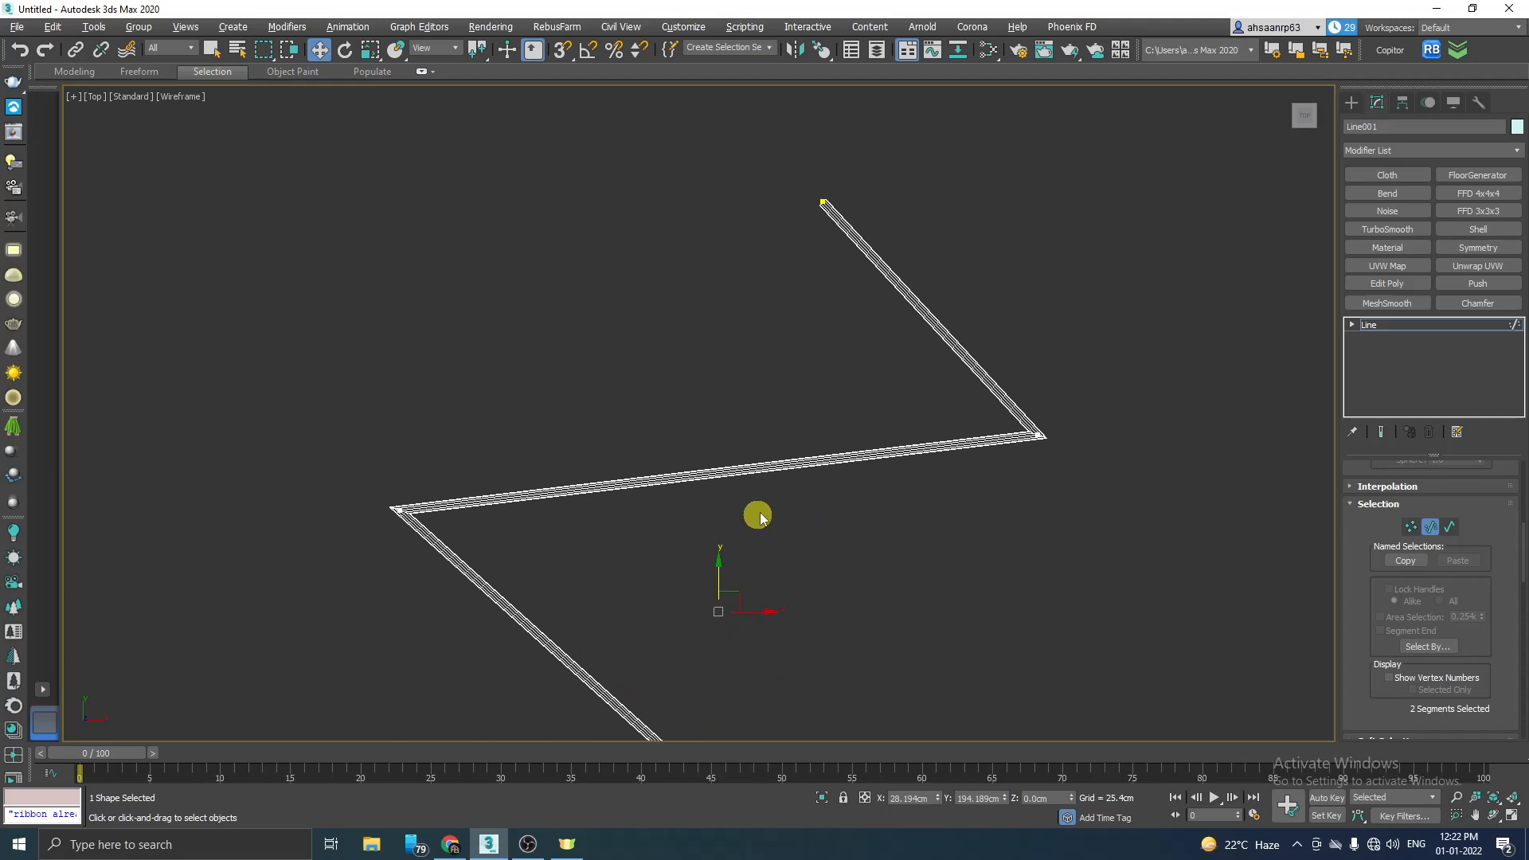
scroll(1205, 551, "down", 2)
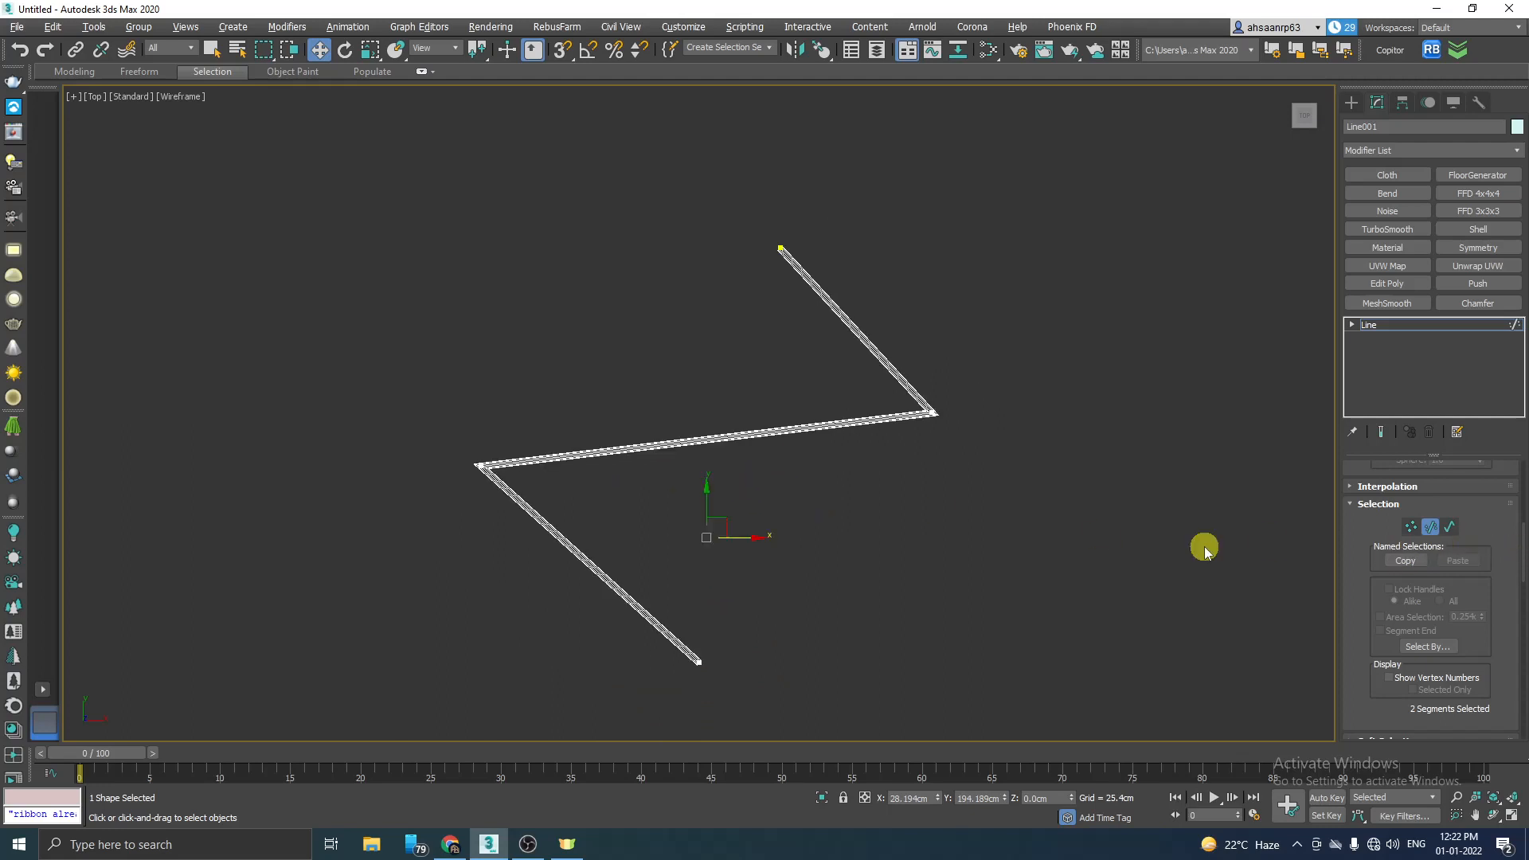
Step: At spline level, move the whole zigzag line slightly in the negative X direction and a little up along Y
left_click(1450, 528)
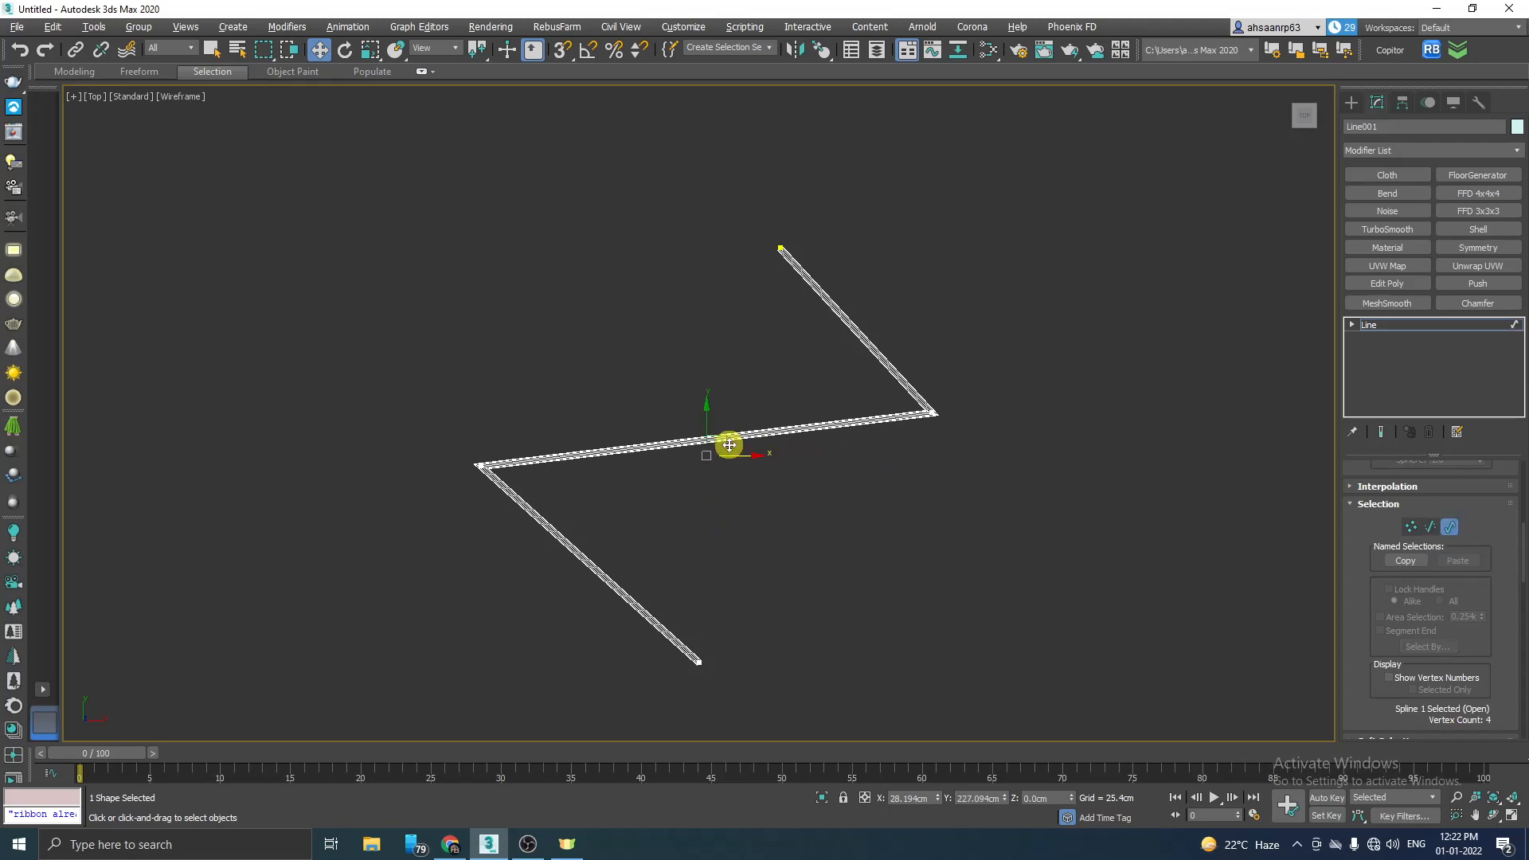
mouse_move(740, 457)
left_mouse_down()
mouse_move(690, 446)
mouse_move(736, 455)
left_mouse_up()
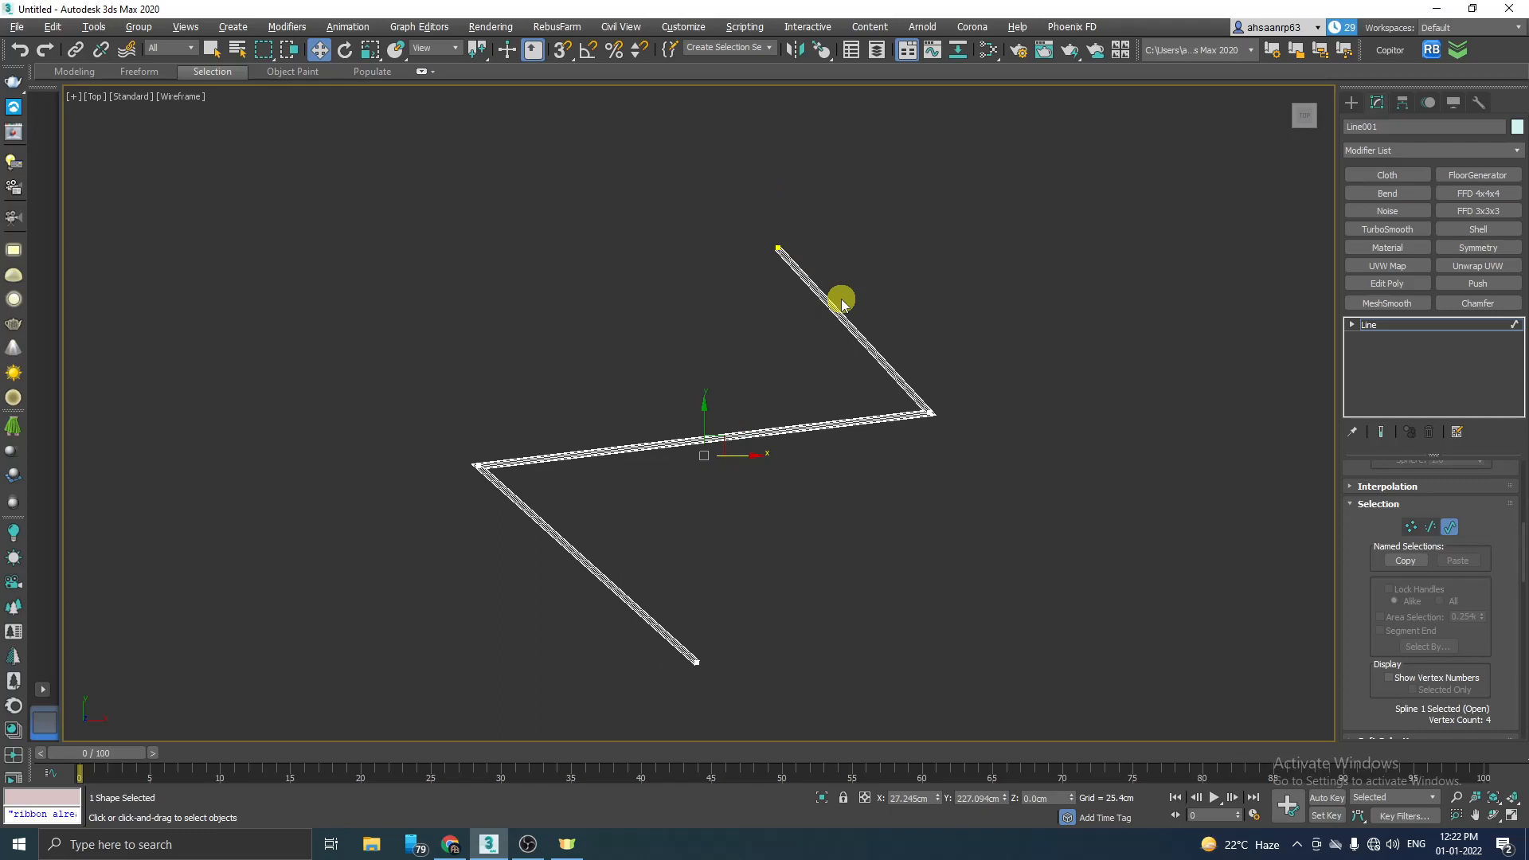
left_click_drag(416, 393, 1016, 488)
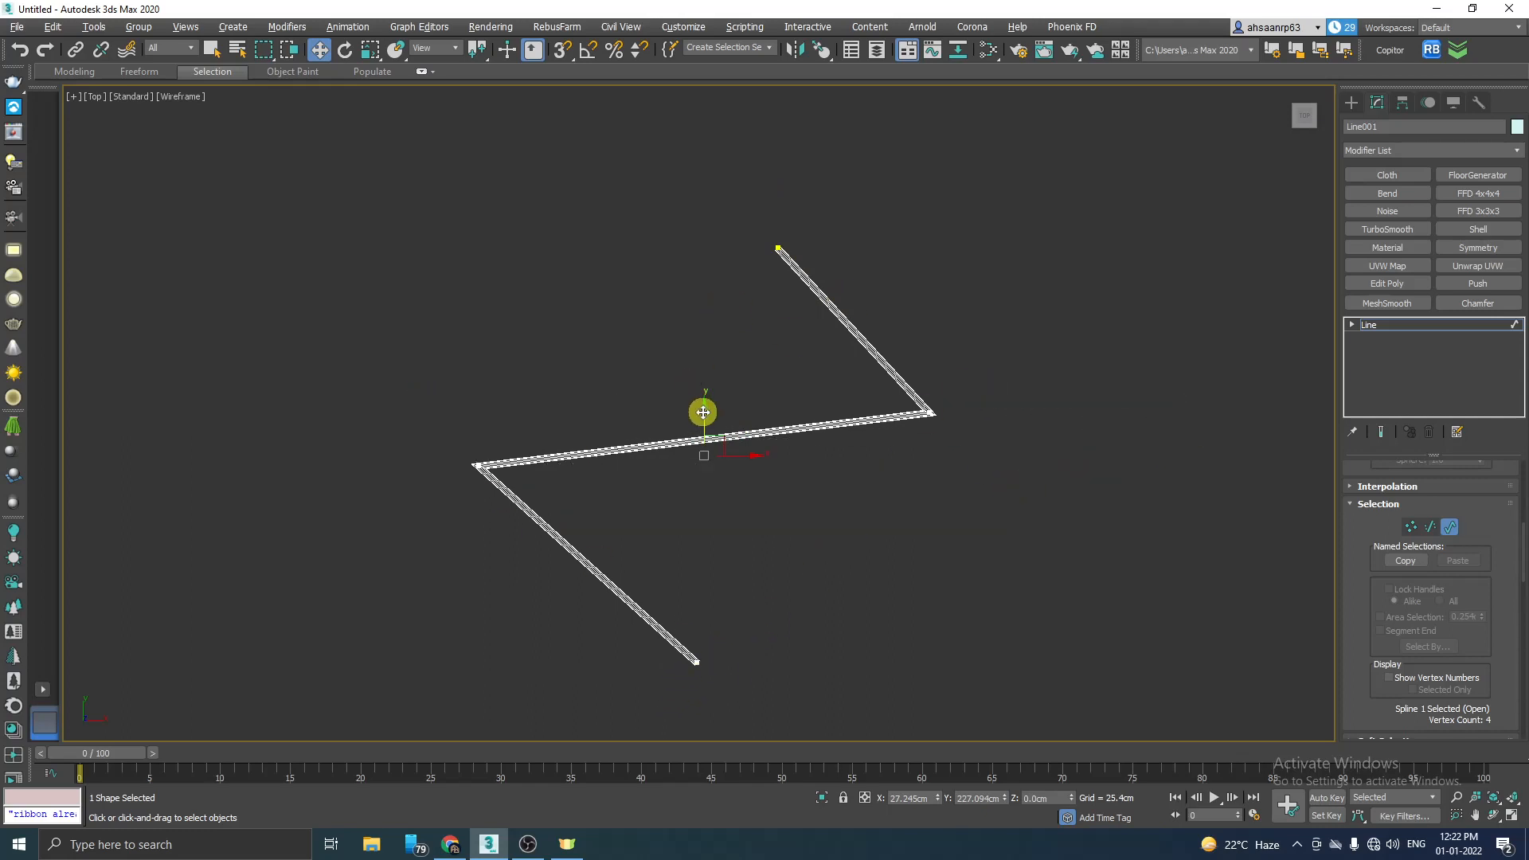
left_click_drag(703, 415, 762, 405)
left_click_drag(746, 441, 737, 440)
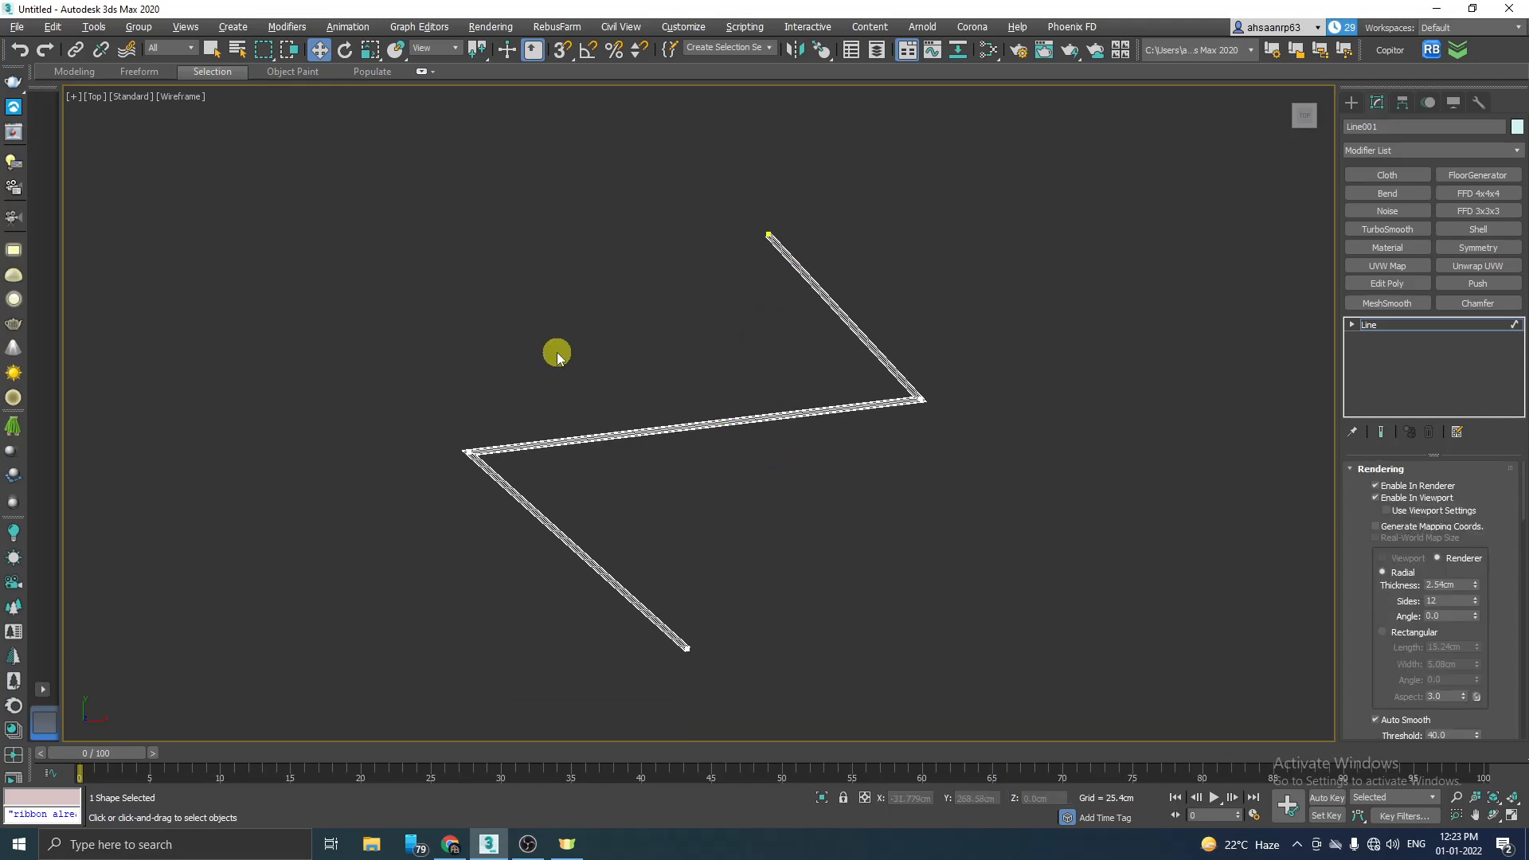
Step: Examine the zigzag line's round tube shape and the neighbouring objects in a maximized Perspective view
key("alt+w")
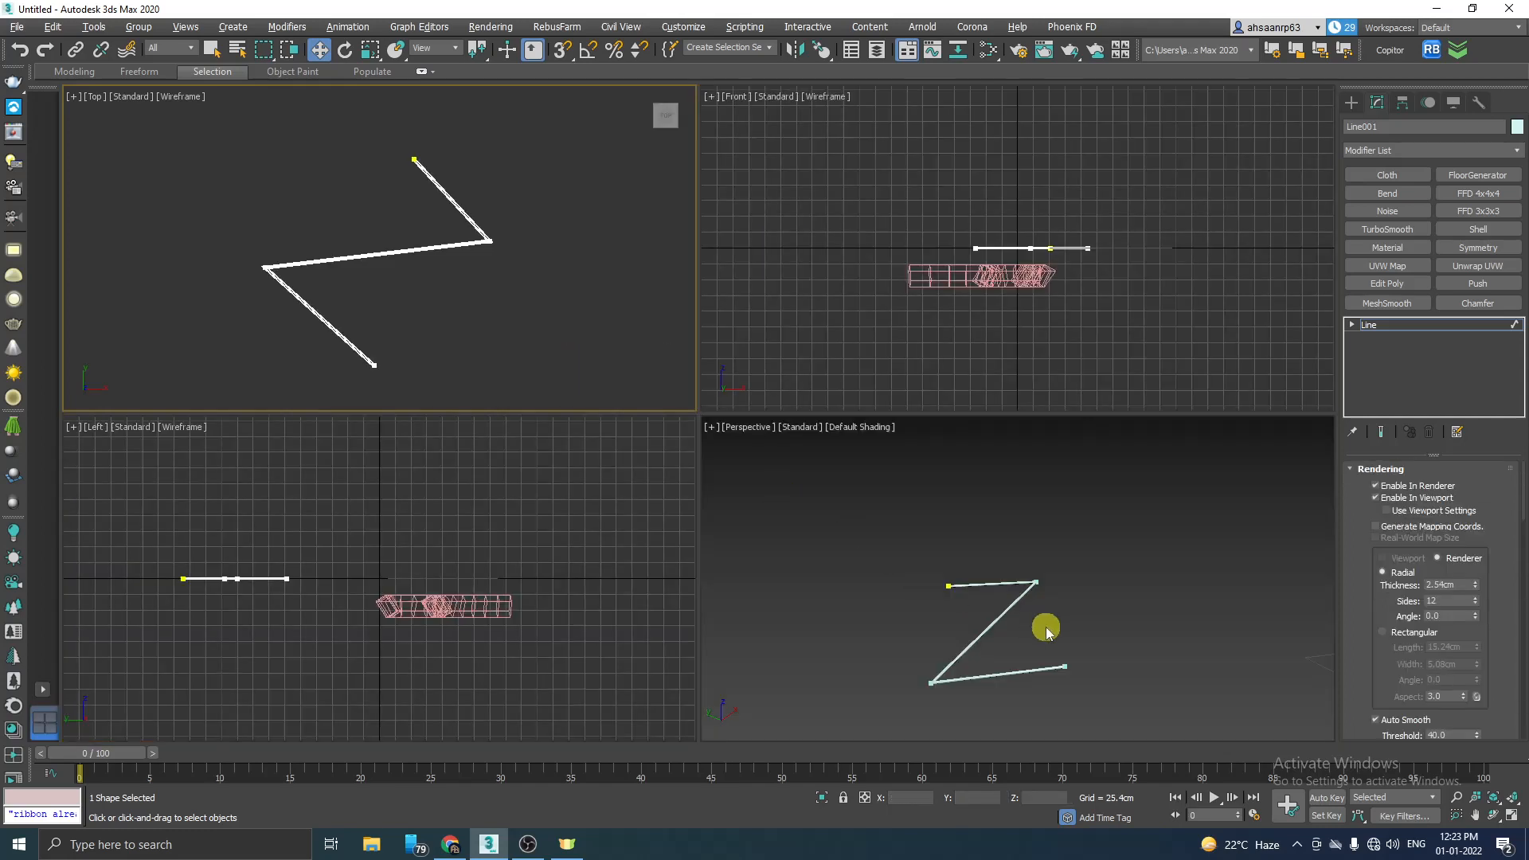
key("alt+w")
scroll(567, 629, "up", 6)
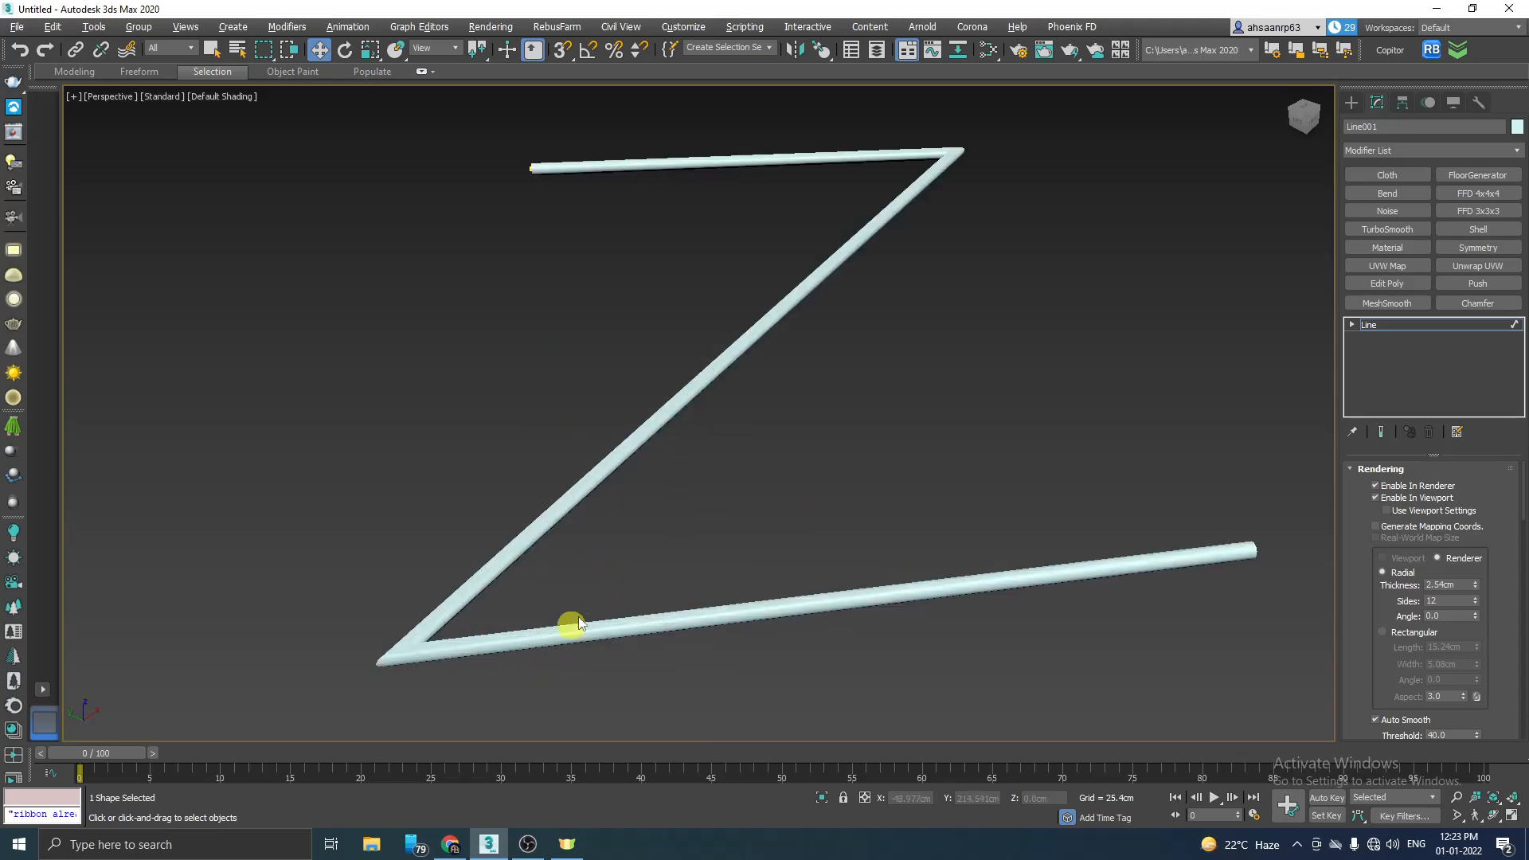
scroll(591, 632, "down", 2)
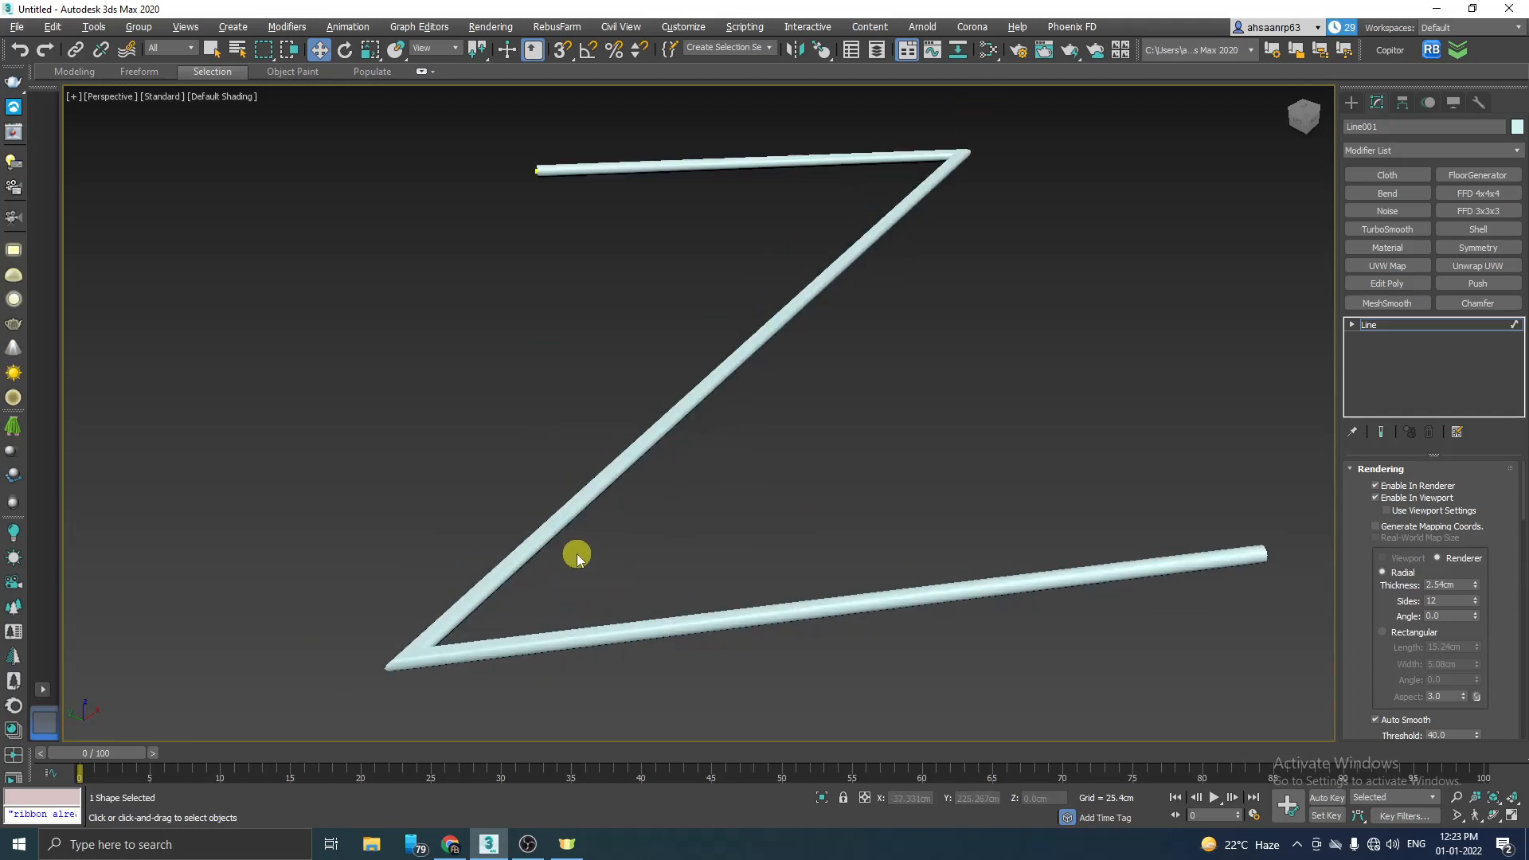
scroll(579, 557, "down", 6)
scroll(509, 526, "up", 3)
scroll(528, 547, "up", 5)
scroll(556, 512, "down", 2)
scroll(666, 447, "up", 2)
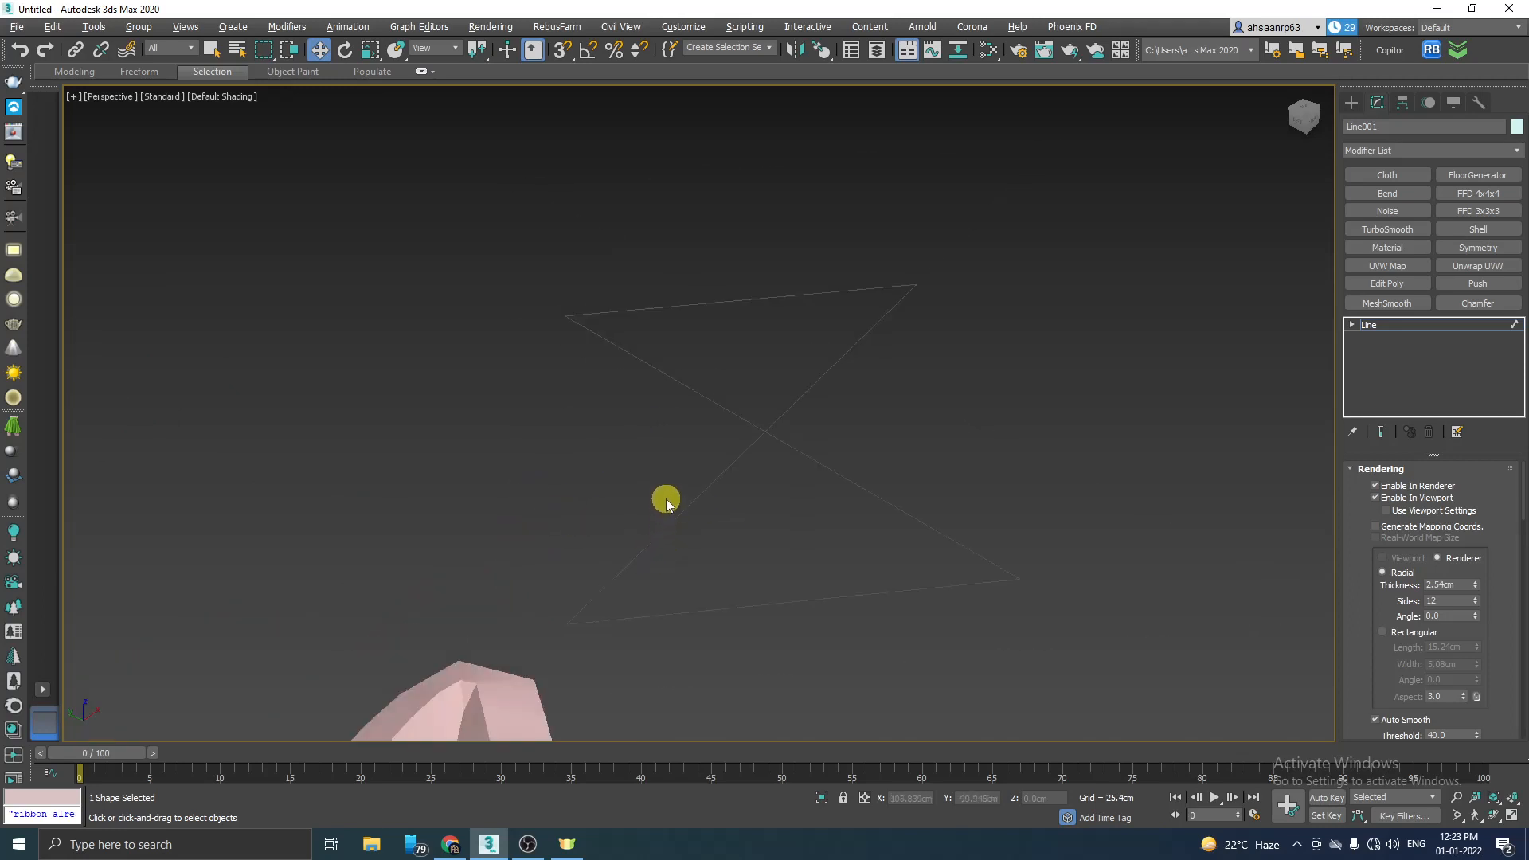
Step: Leave sub-object editing, select the closed hourglass-shaped line and turn on Enable In Viewport for it
scroll(711, 488, "up", 2)
key("1")
left_click_drag(1010, 289, 756, 398)
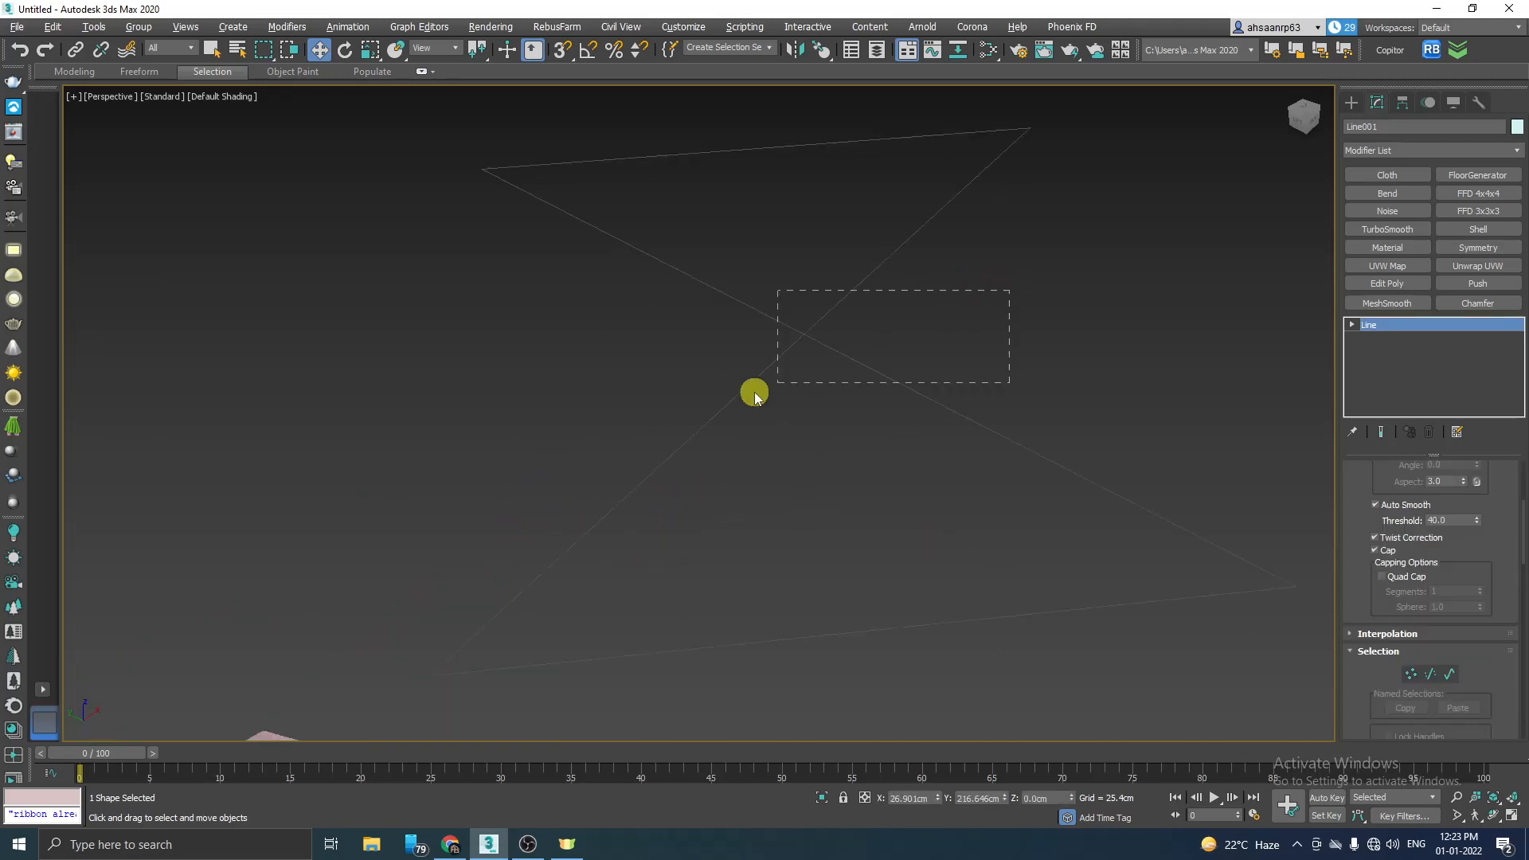
scroll(1493, 524, "up", 5)
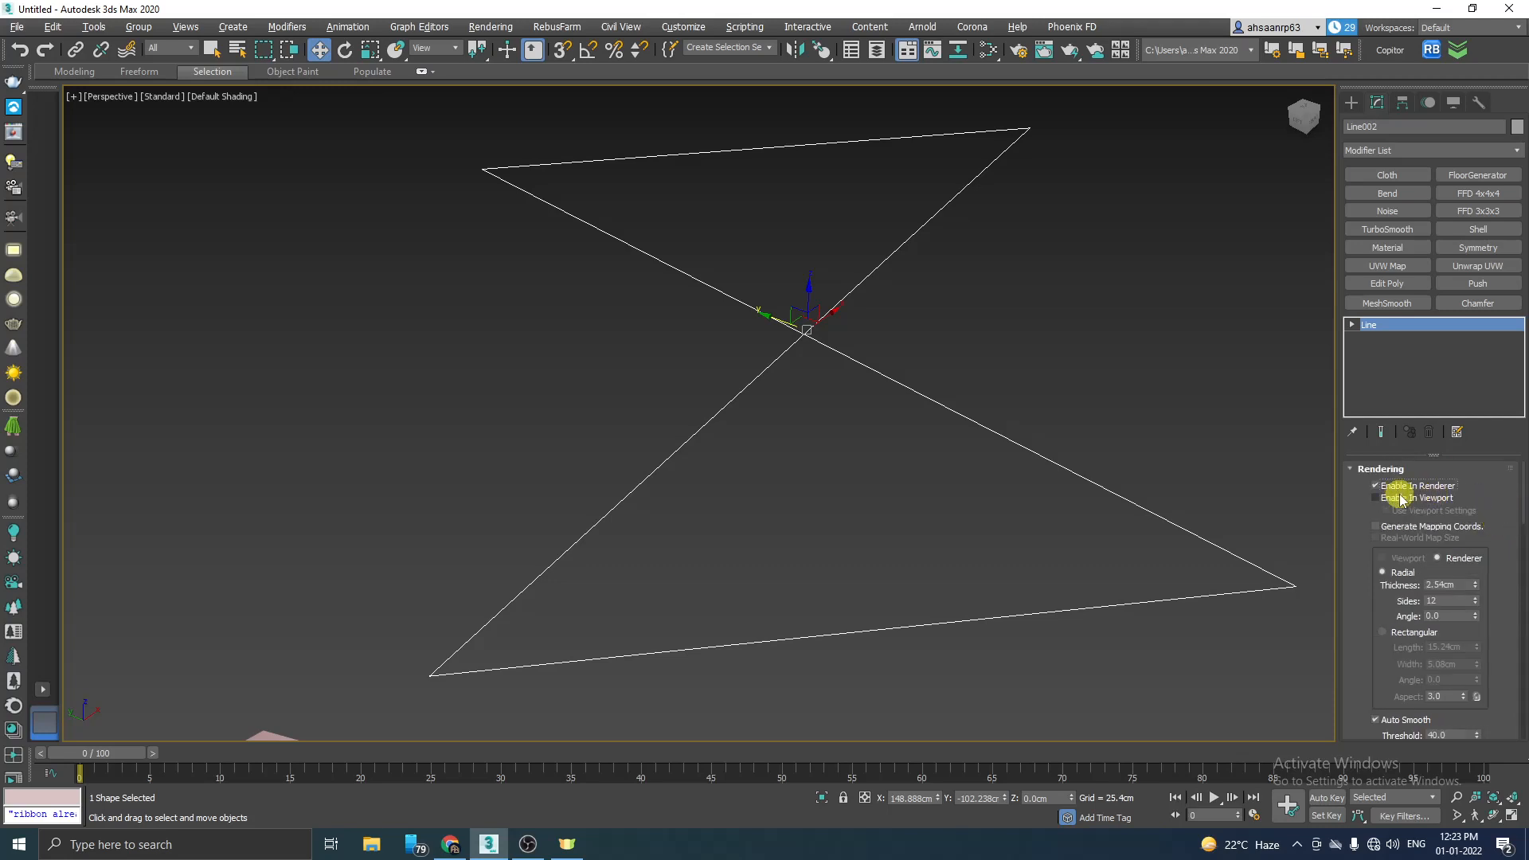
left_click(1375, 498)
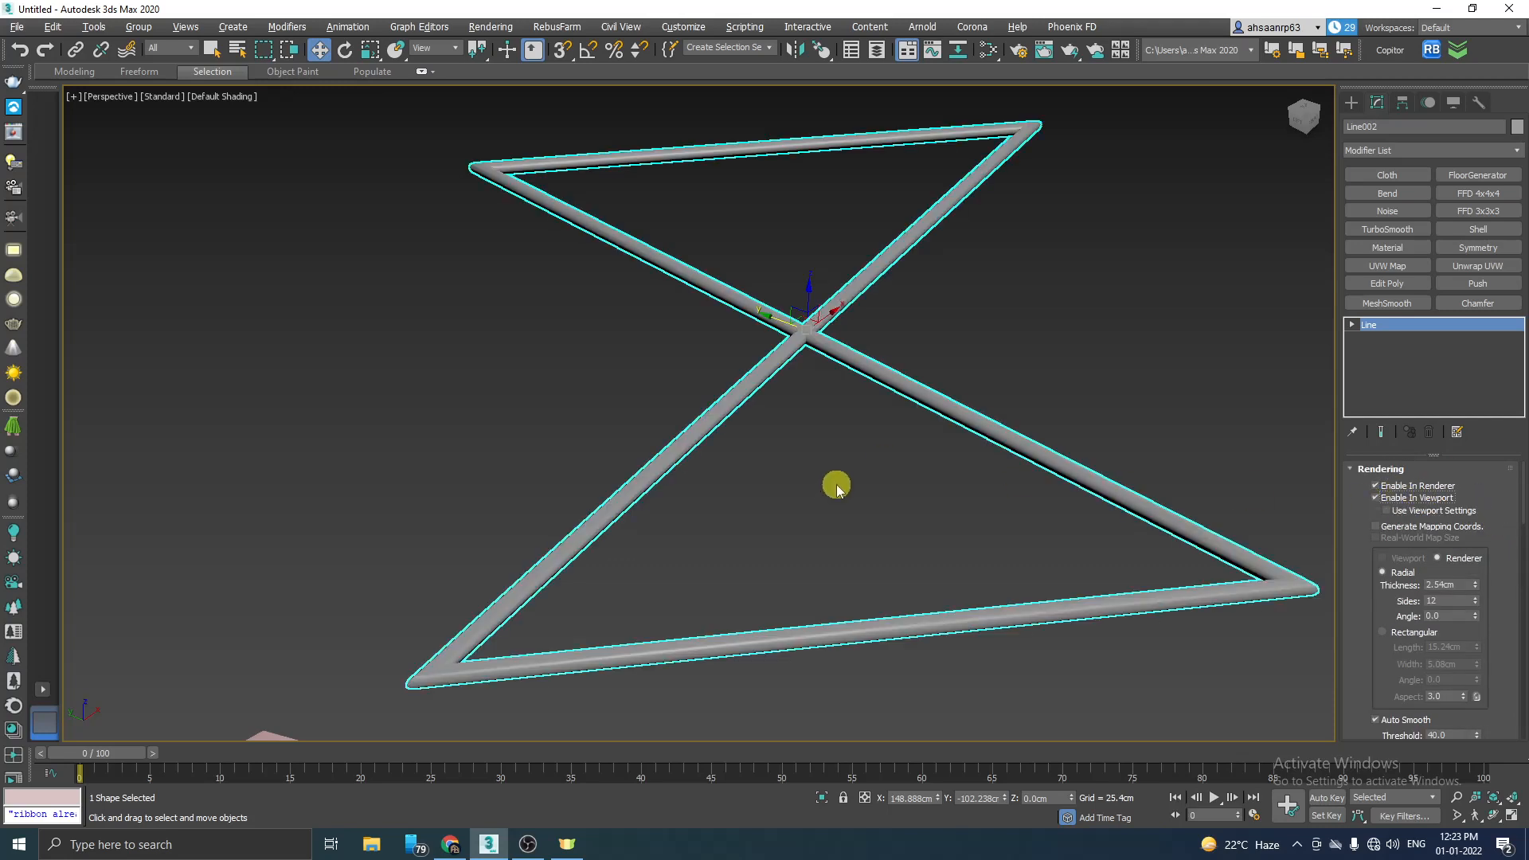
Step: Set the hourglass line's radial thickness to about 7.16 cm and its sides to 29
left_click_drag(1475, 585, 1459, 545)
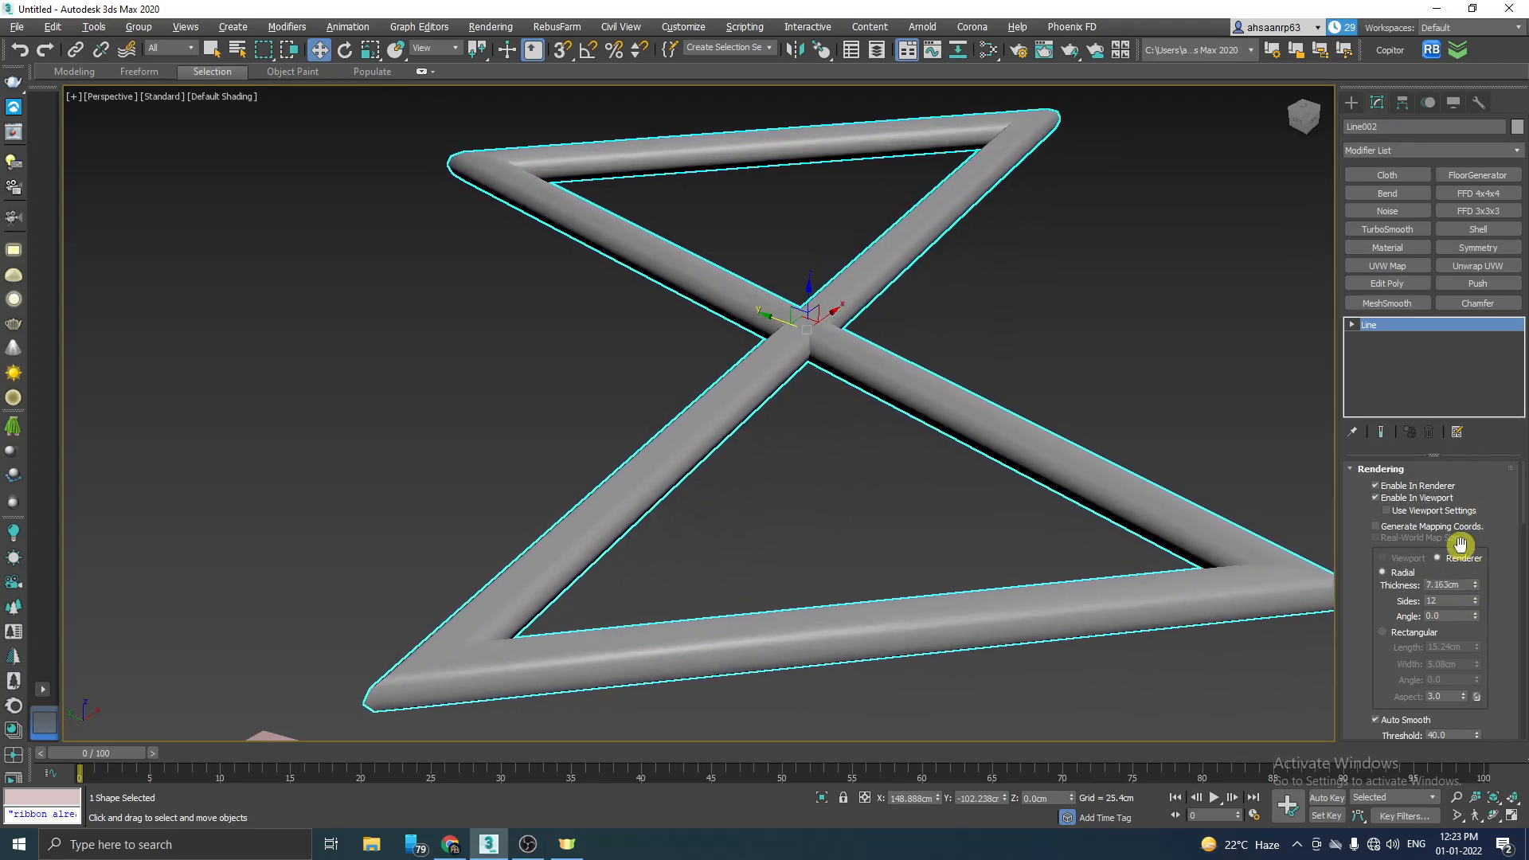
left_click_drag(1475, 602, 1473, 621)
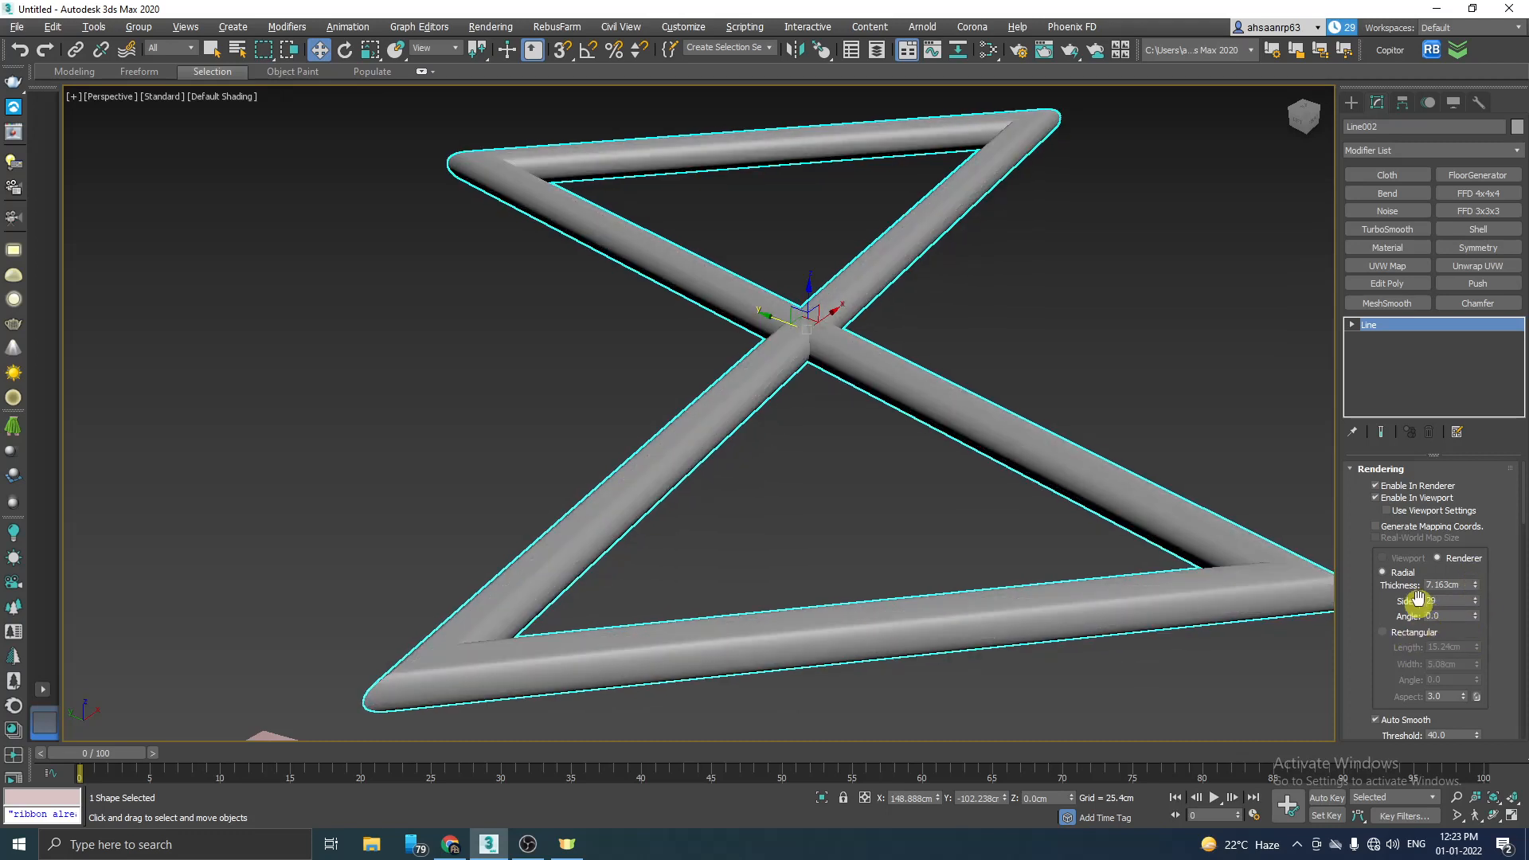
mouse_move(836, 577)
middle_mouse_down("alt")
mouse_move(826, 546)
mouse_move(788, 535)
mouse_move(814, 561)
middle_mouse_up("alt")
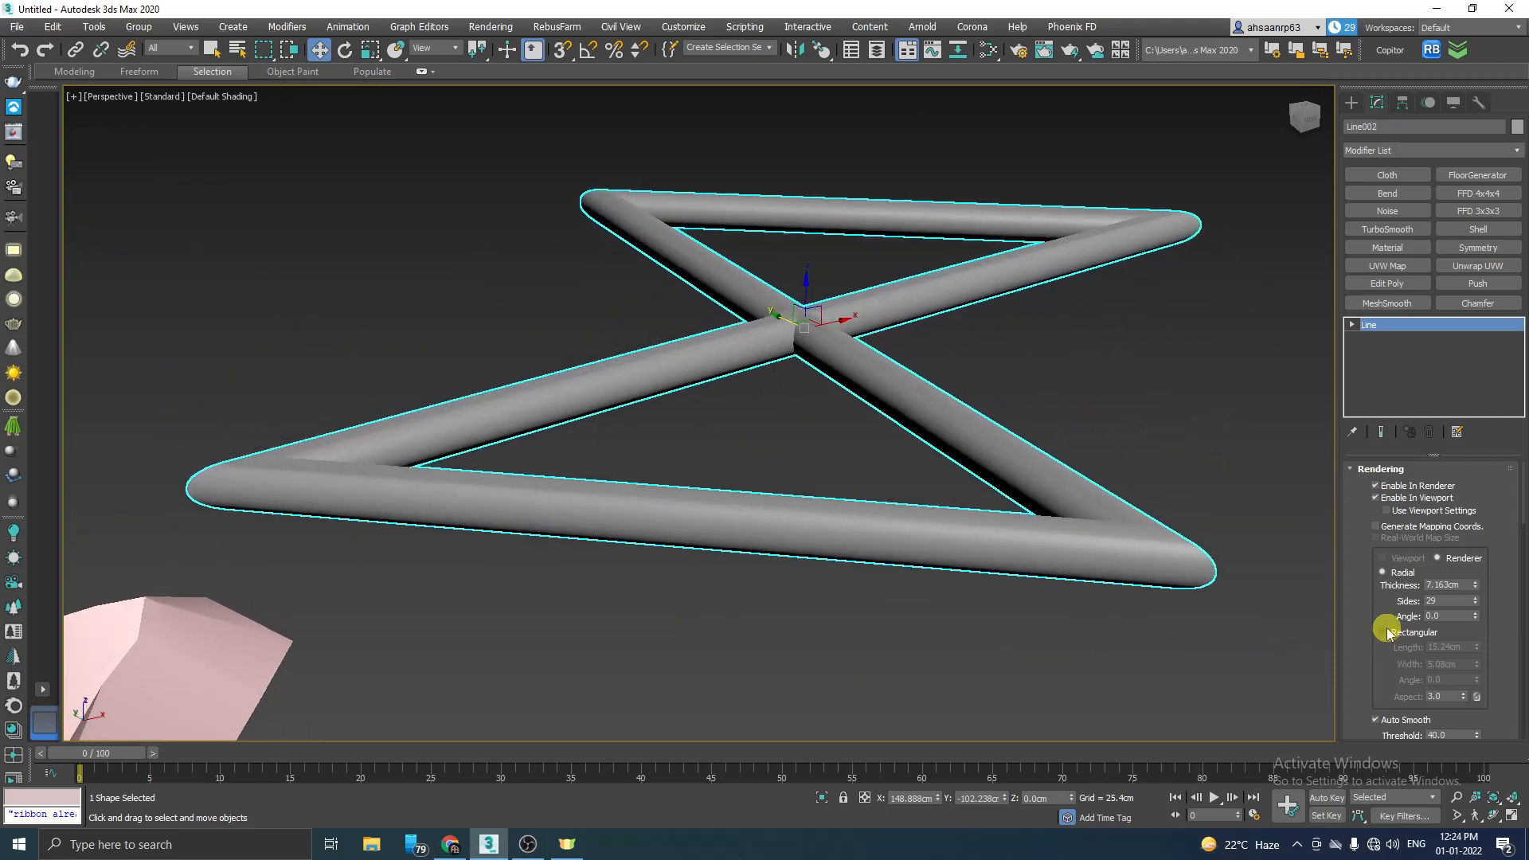
Step: Switch the hourglass line's cross-section from Radial to Rectangular
left_click(1383, 633)
scroll(969, 552, "up", 5)
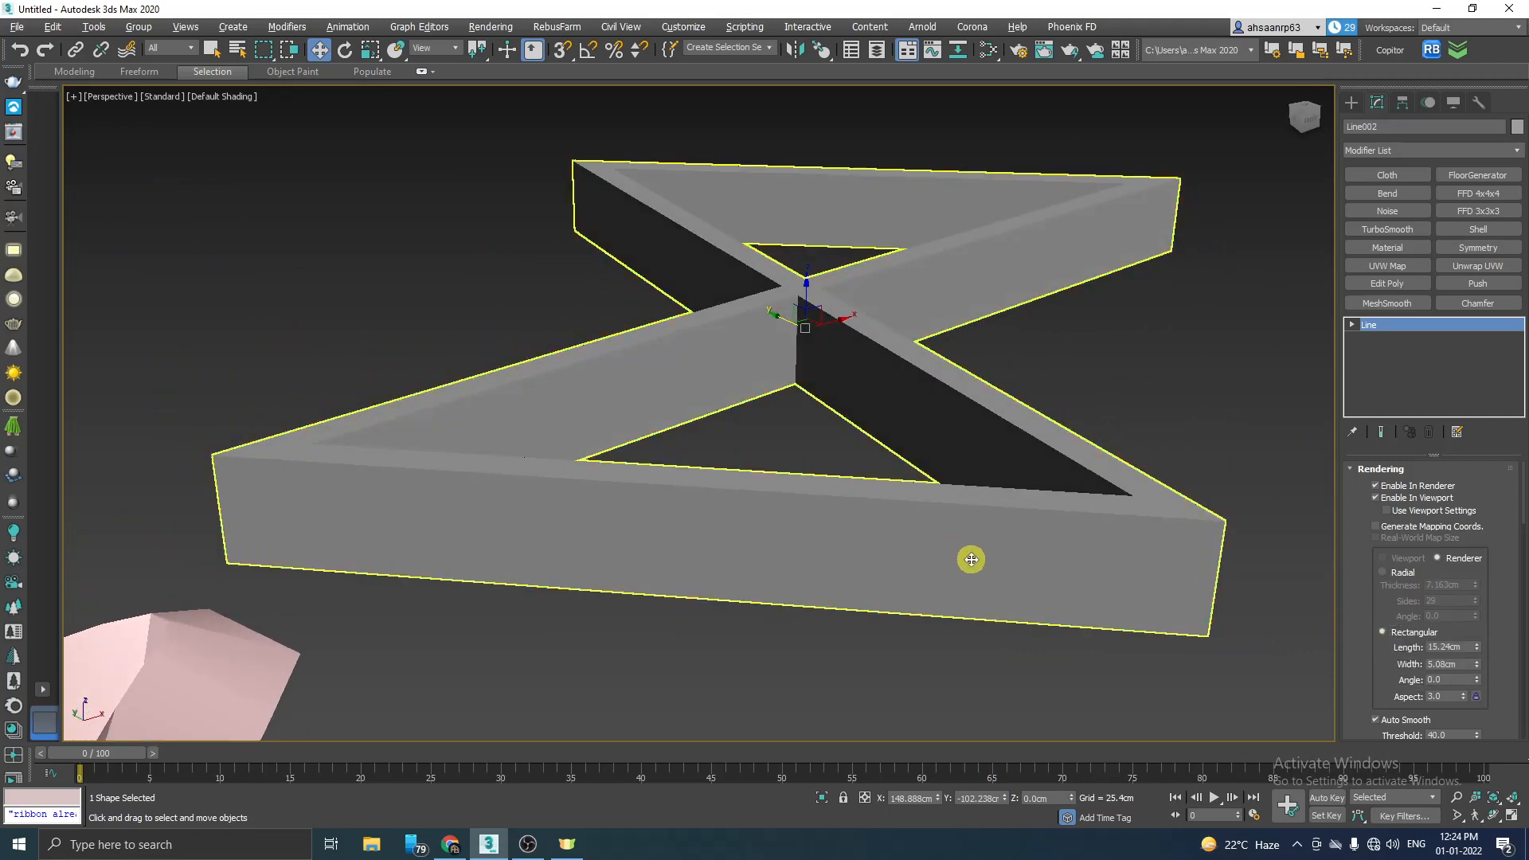
scroll(1027, 599, "down", 5)
scroll(788, 497, "down", 5)
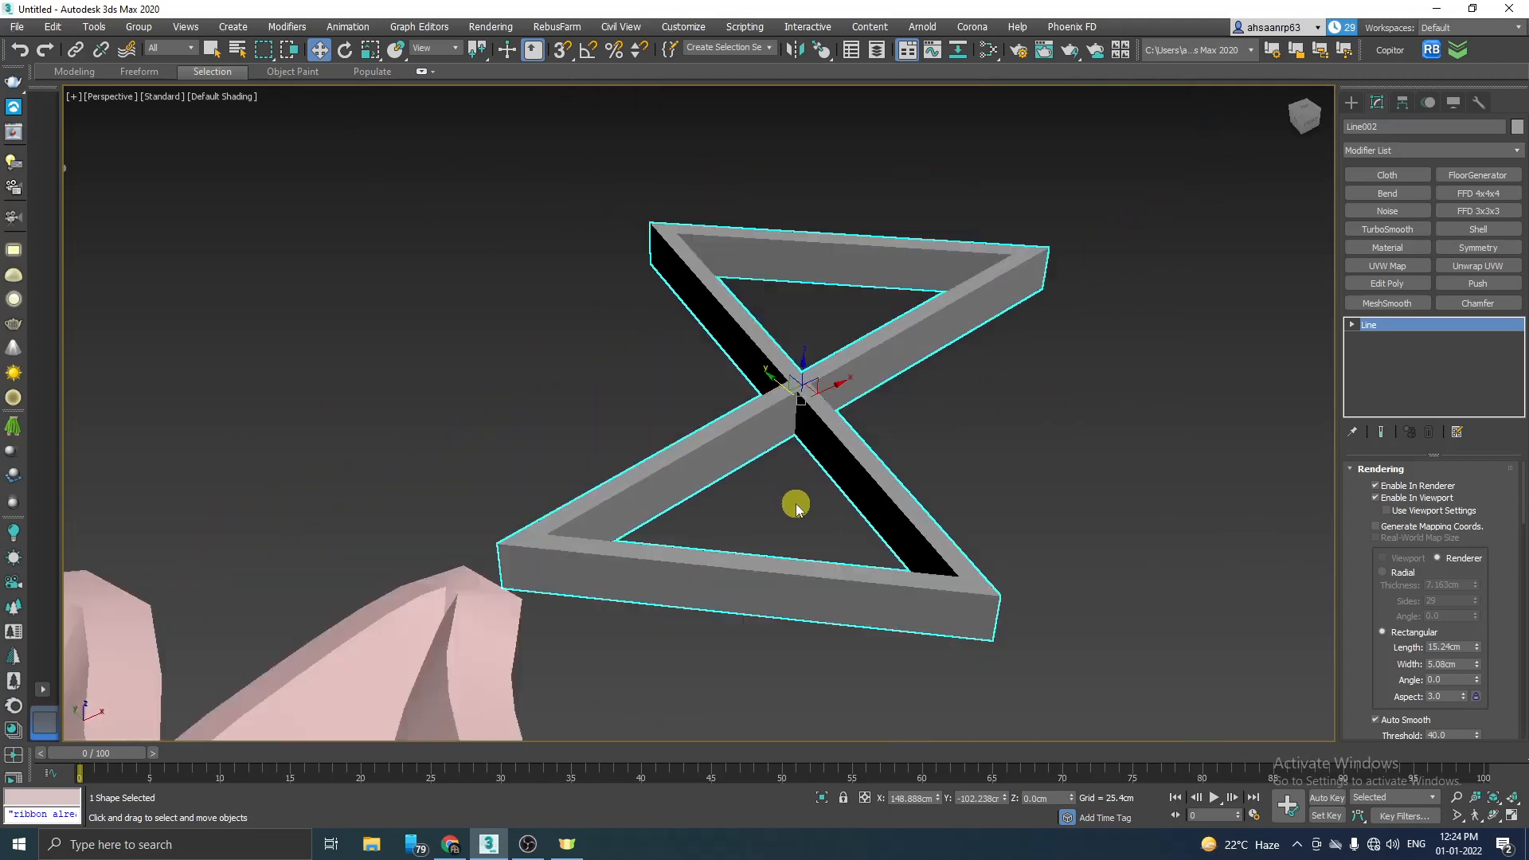
Step: Move the hourglass line along the X axis to about 195.4 cm and deselect it
left_click_drag(829, 424, 929, 427)
scroll(934, 431, "up", 3)
scroll(724, 637, "down", 4)
scroll(916, 566, "up", 2)
scroll(787, 620, "down", 2)
mouse_move(860, 596)
middle_mouse_down("alt")
mouse_move(815, 607)
mouse_move(855, 618)
mouse_move(853, 602)
middle_mouse_up("alt")
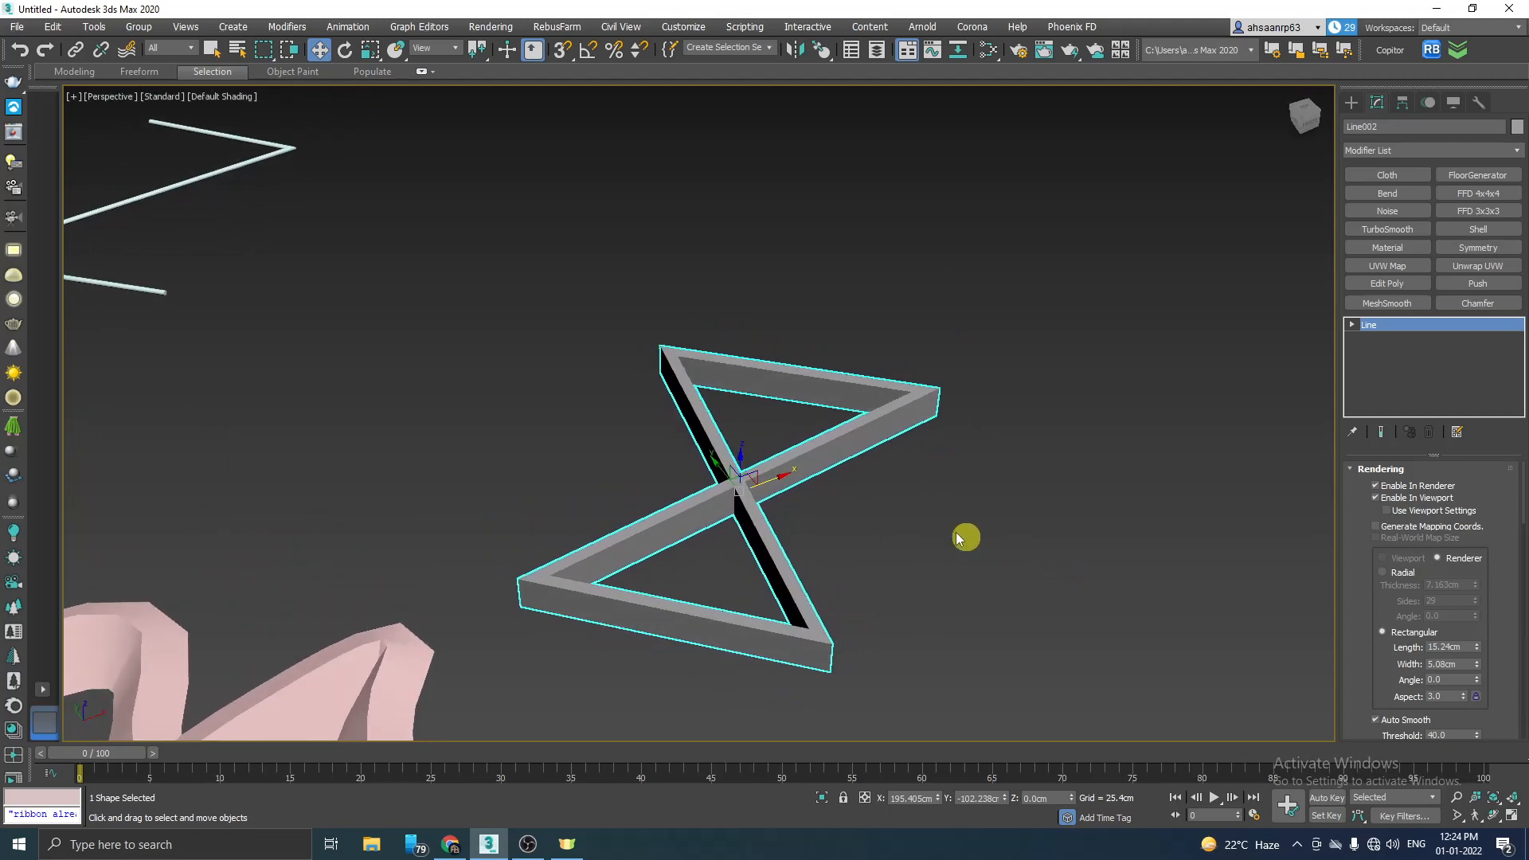
left_click(889, 512)
Step: Draw a Rectangle spline about 179 cm long and 308 cm wide in the empty area beside the hourglass line
scroll(556, 488, "down", 4)
scroll(887, 518, "up", 3)
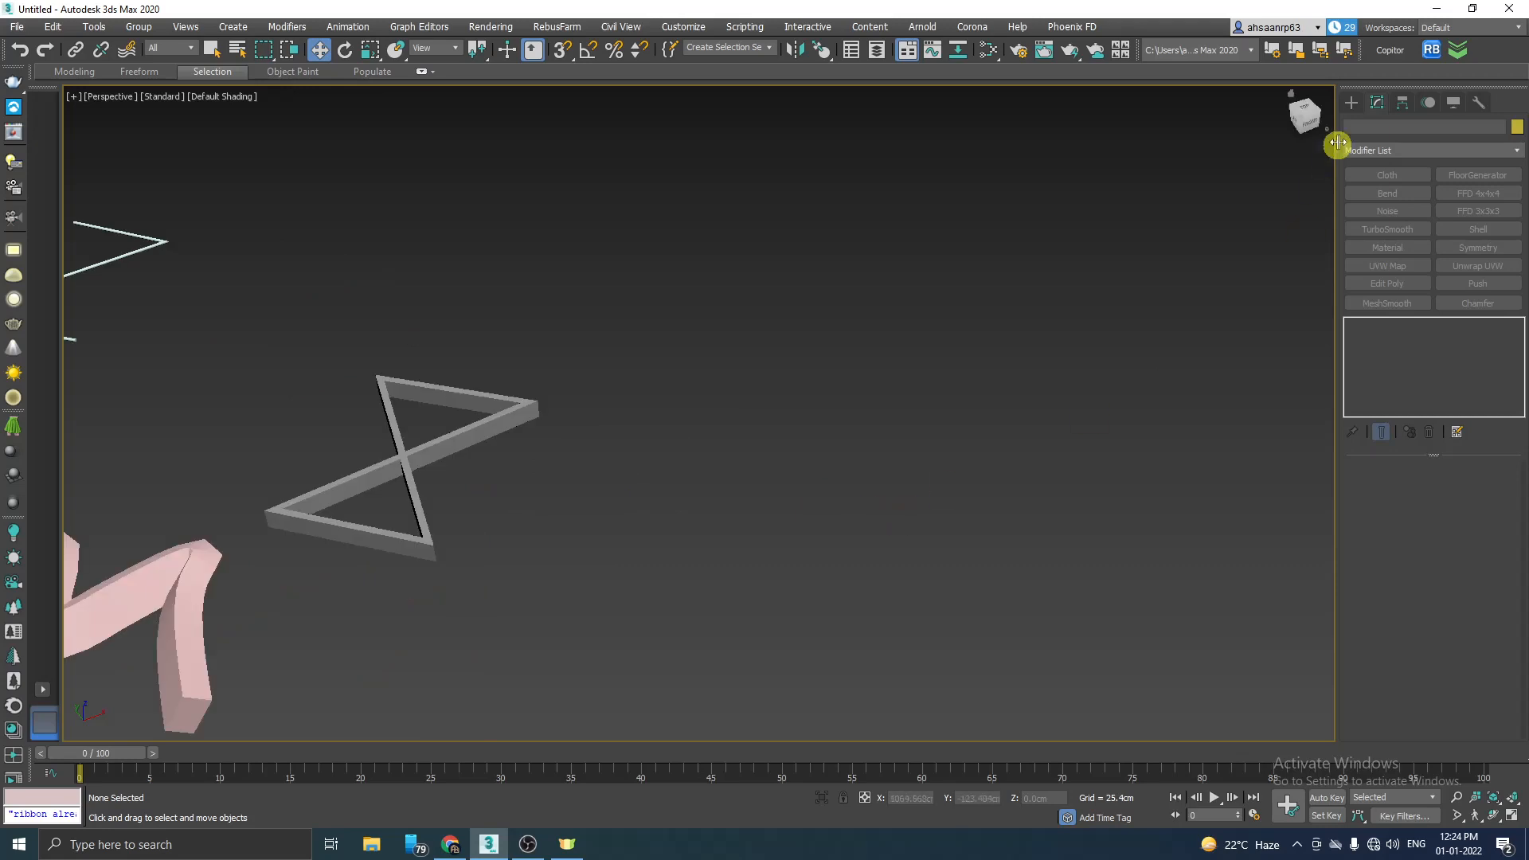
left_click(1352, 105)
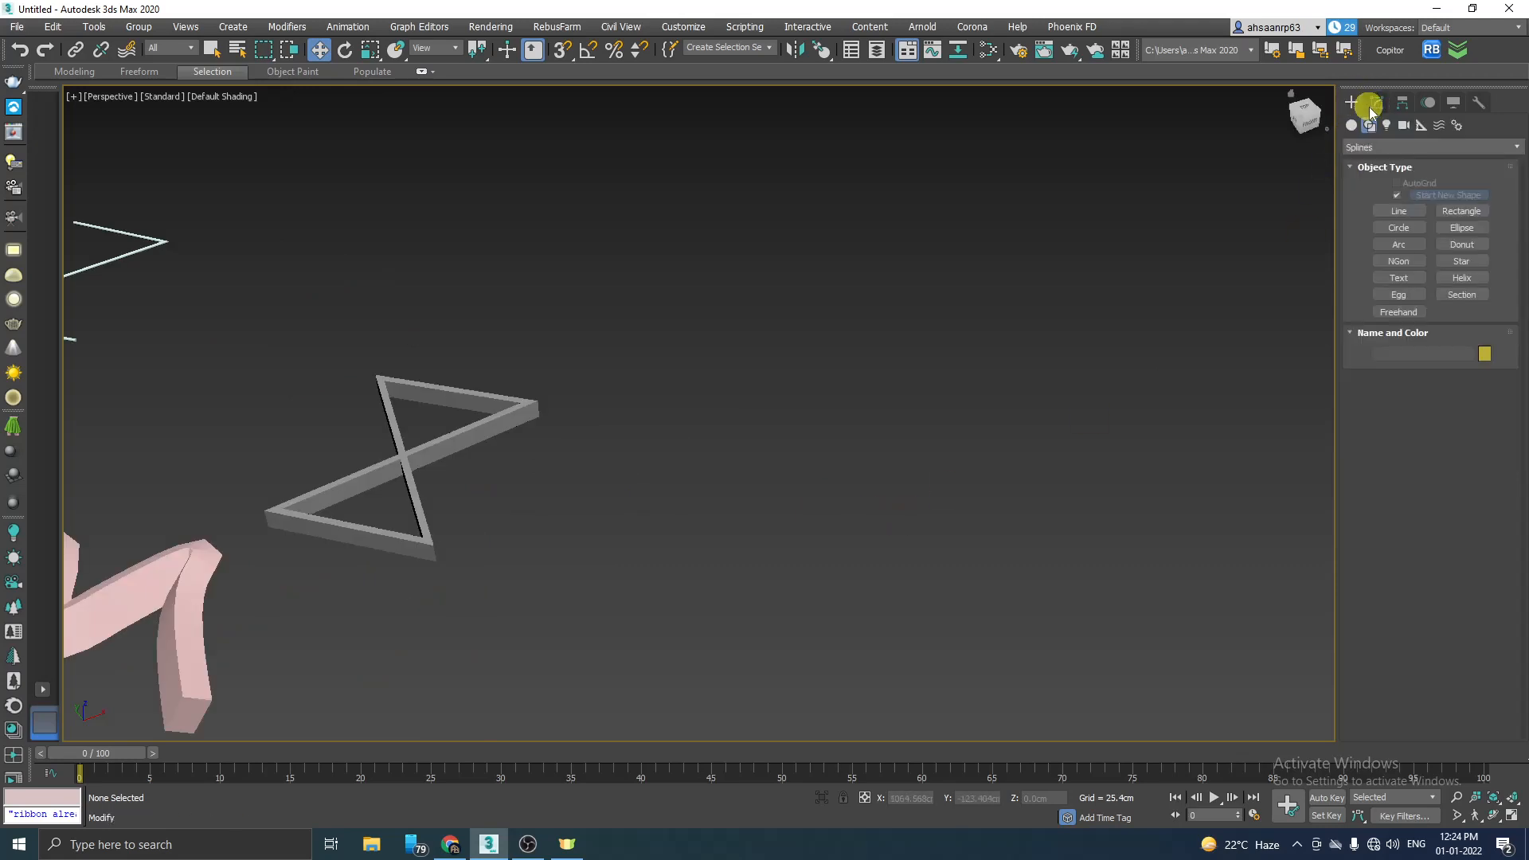
left_click(1462, 211)
left_click_drag(670, 420, 1168, 428)
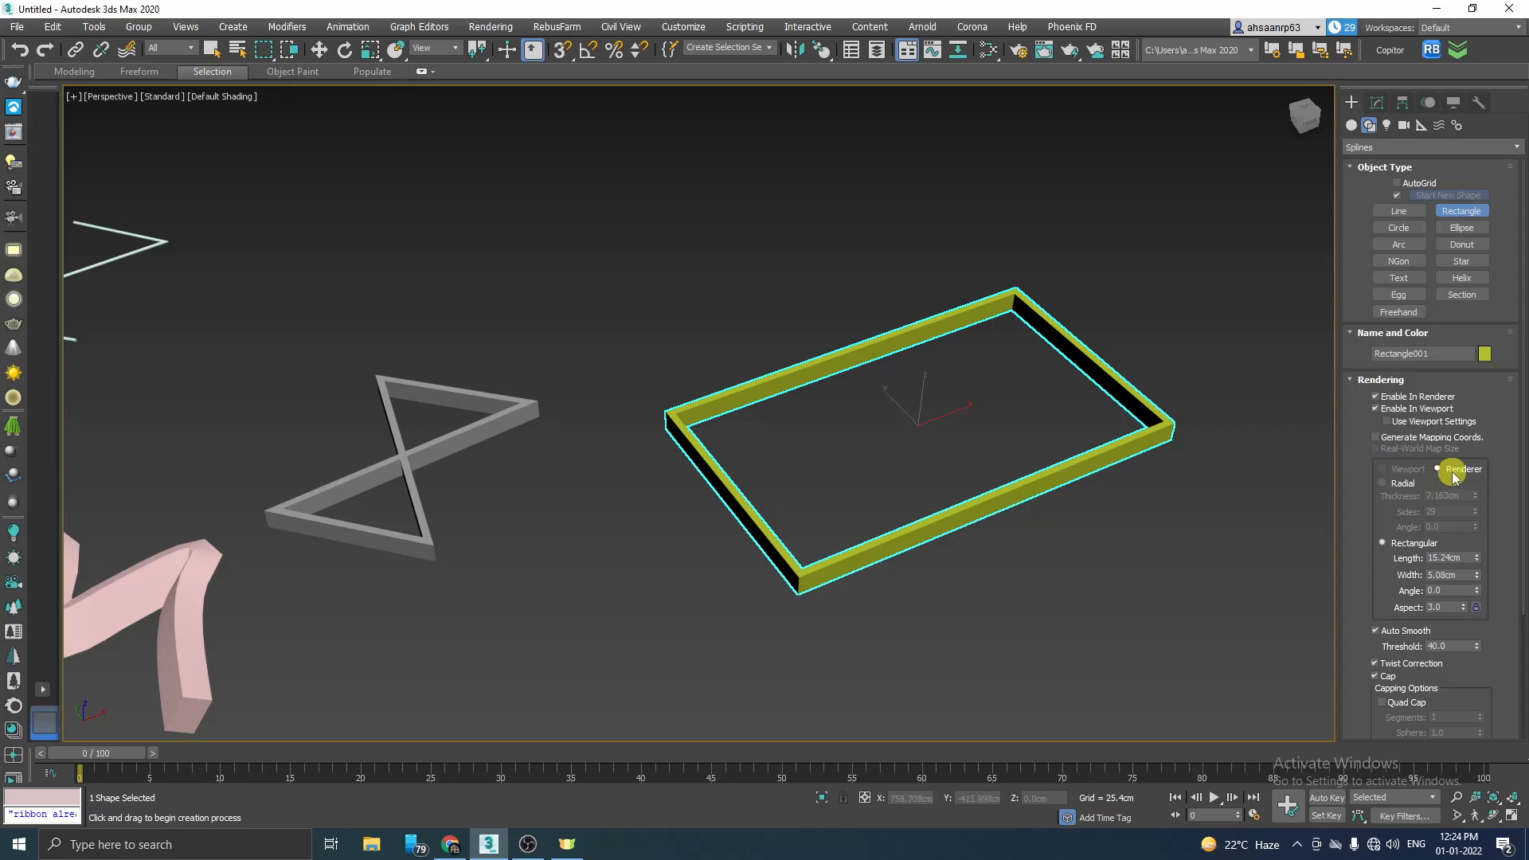
Step: Turn the rectangle's viewport rendering off to compare it with the bare spline, and turn it back on
left_click(1375, 408)
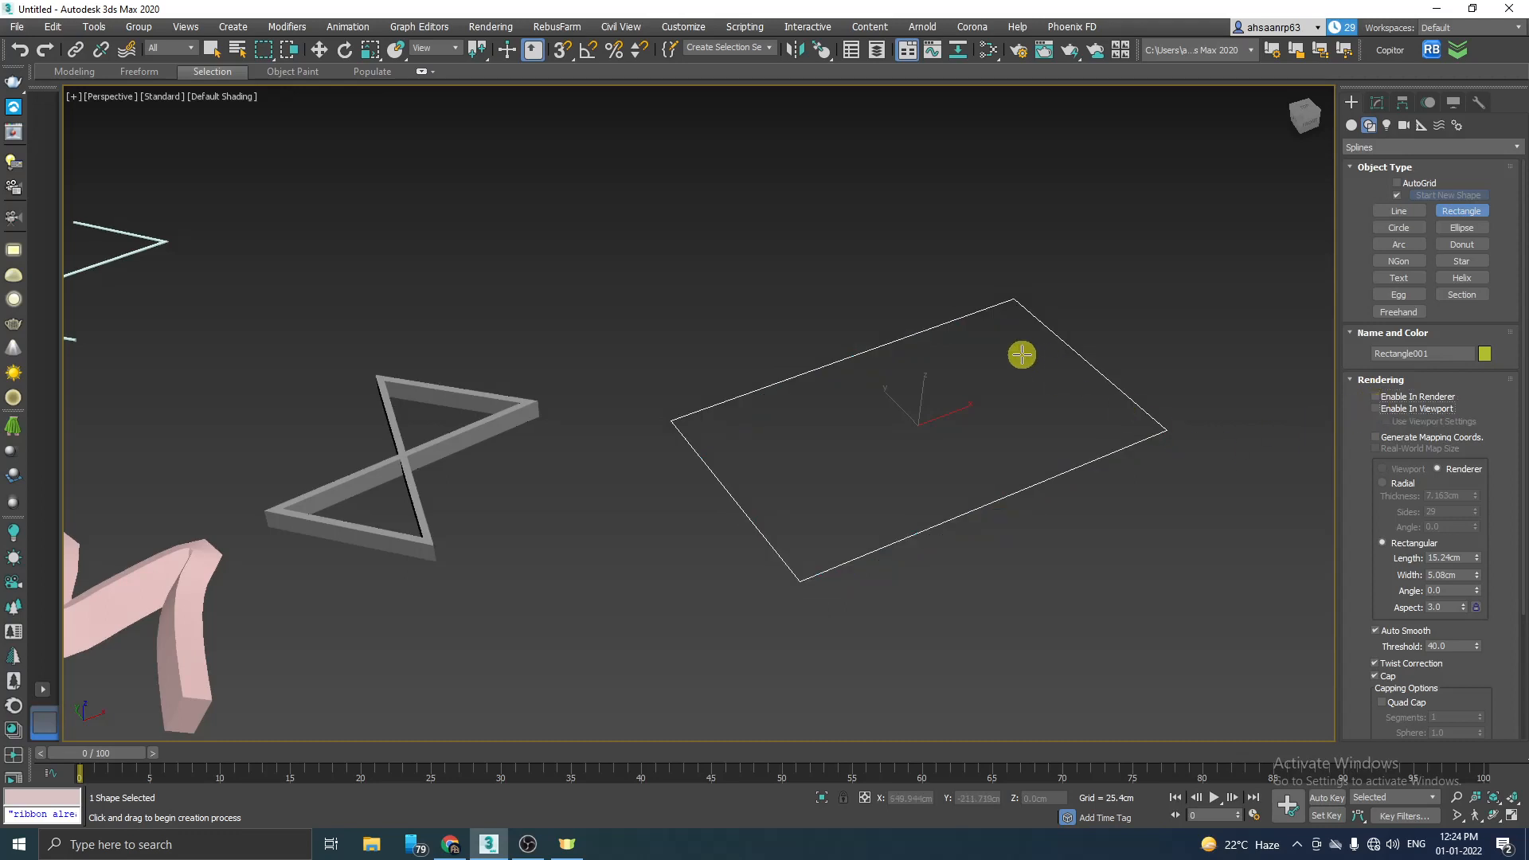
scroll(1019, 351, "up", 3)
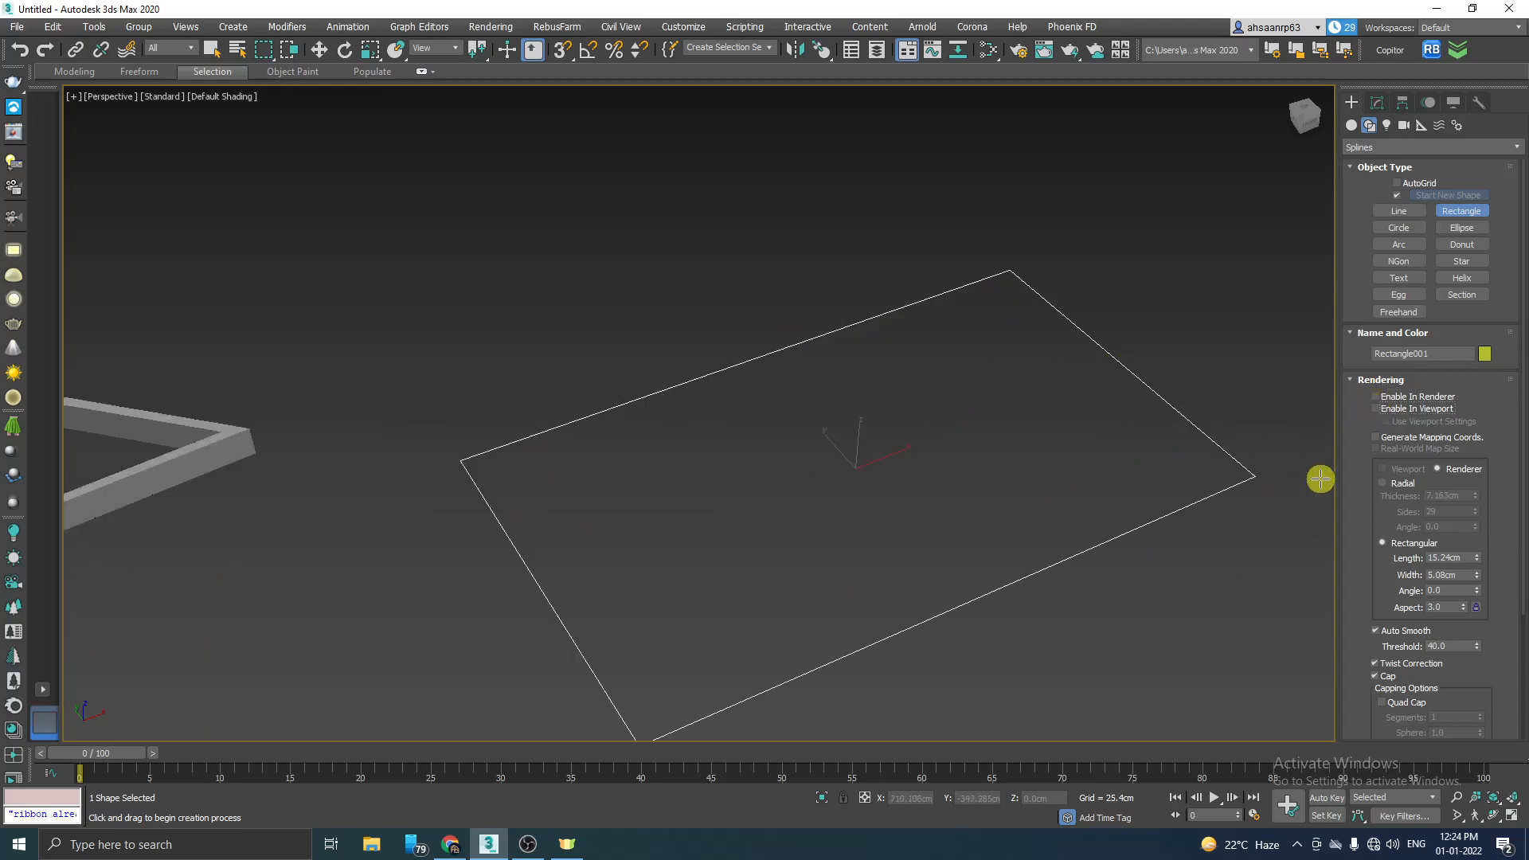
left_click(1375, 408)
Step: Switch the rectangle's cross-section to Radial and raise its thickness to about 13.8 cm
middle_click_drag(1028, 605, 1028, 573, "alt")
scroll(678, 601, "up", 2)
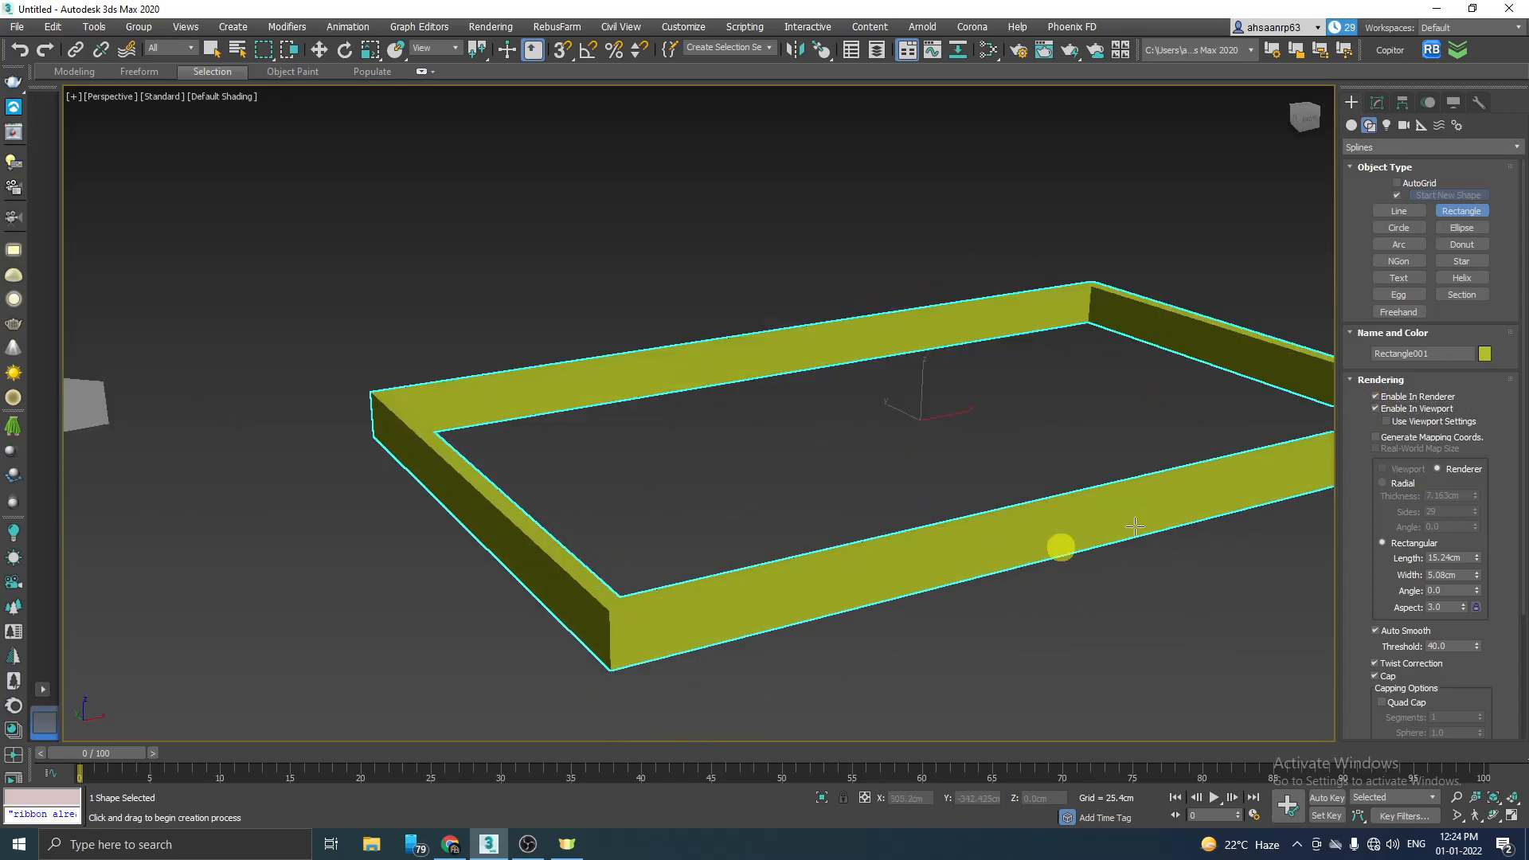
left_click(1394, 484)
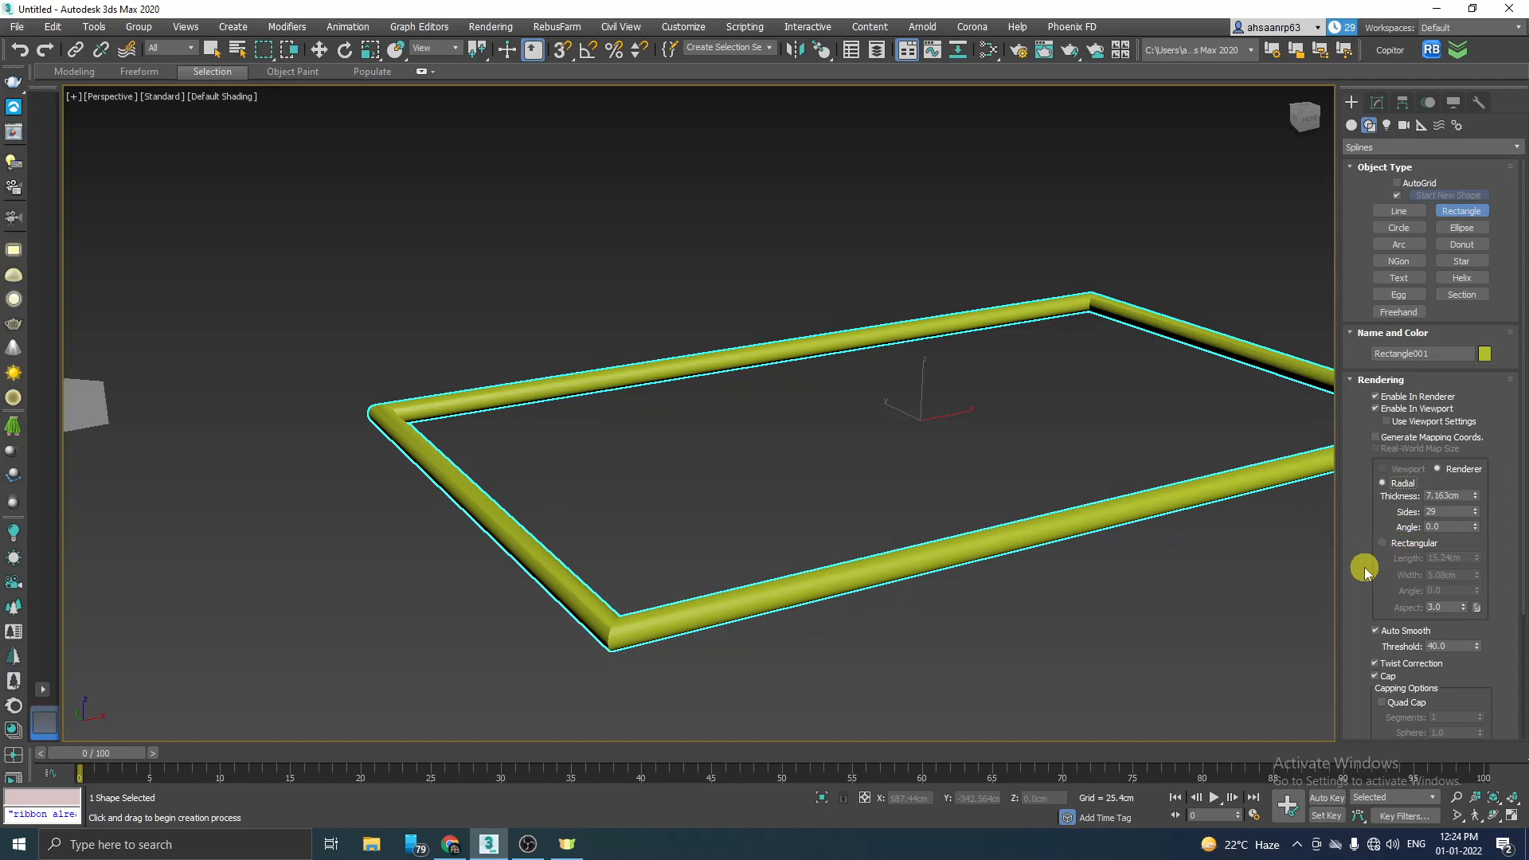
left_click_drag(1477, 495, 1502, 423)
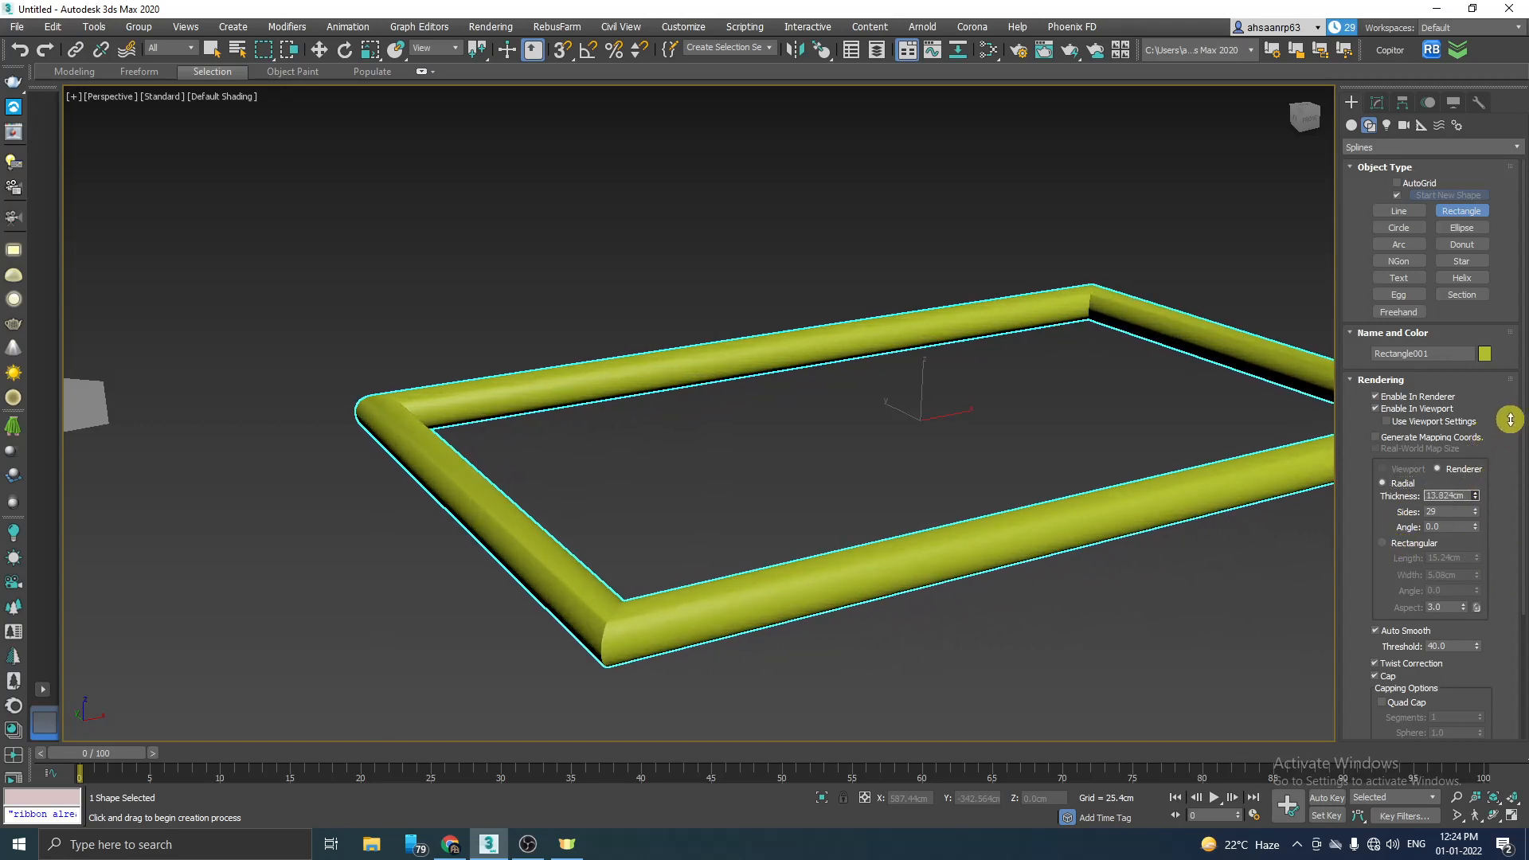
Step: Switch the rectangle's cross-section to Rectangular with a length of about 41.8 cm and a width of about 13.3 cm
left_click(1383, 543)
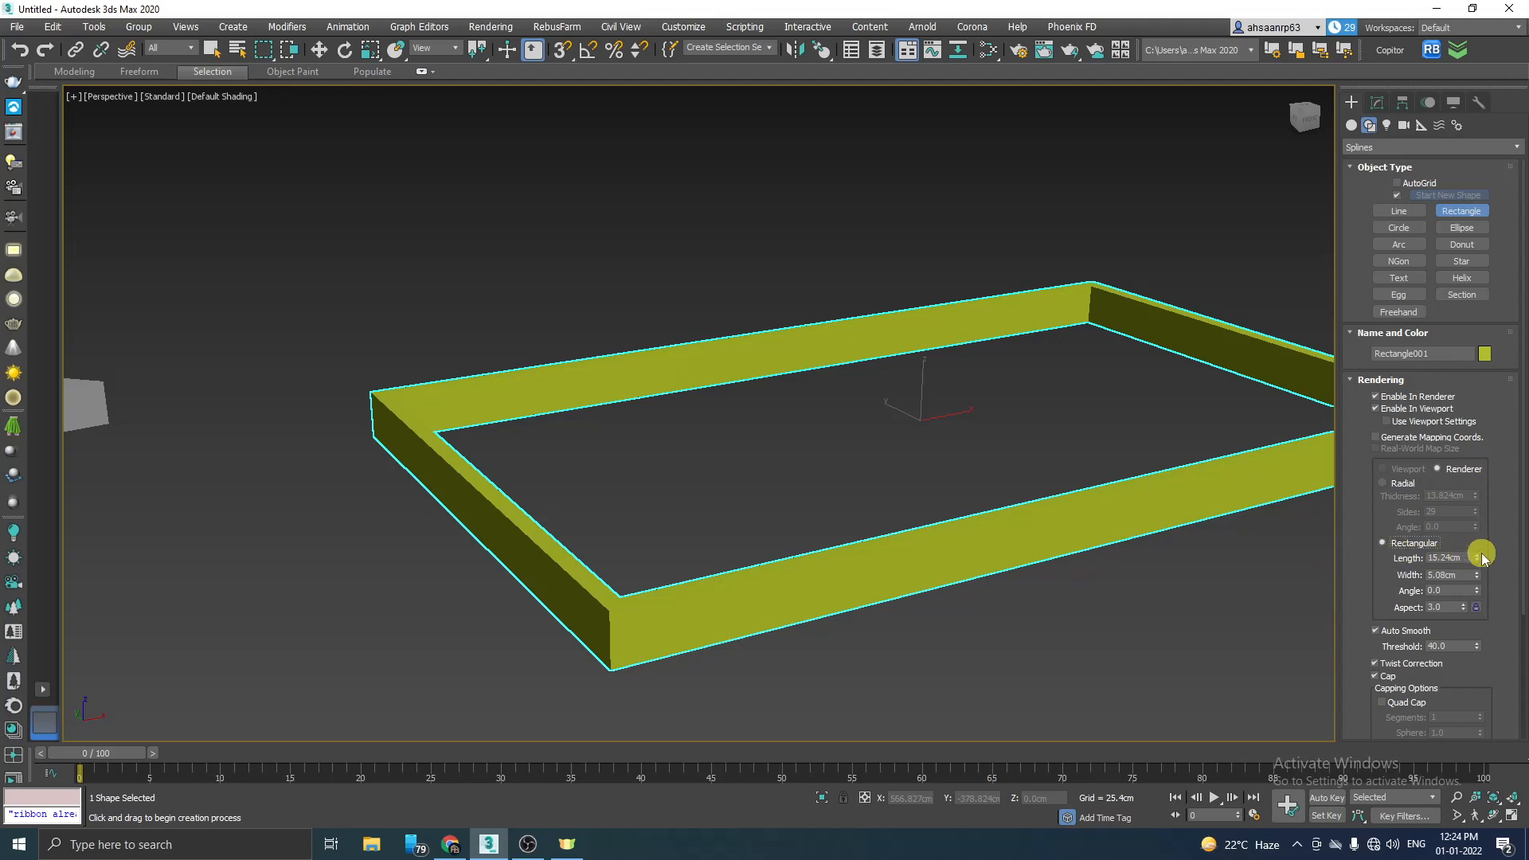
left_click_drag(1474, 559, 1516, 416)
left_click_drag(1473, 575, 1450, 443)
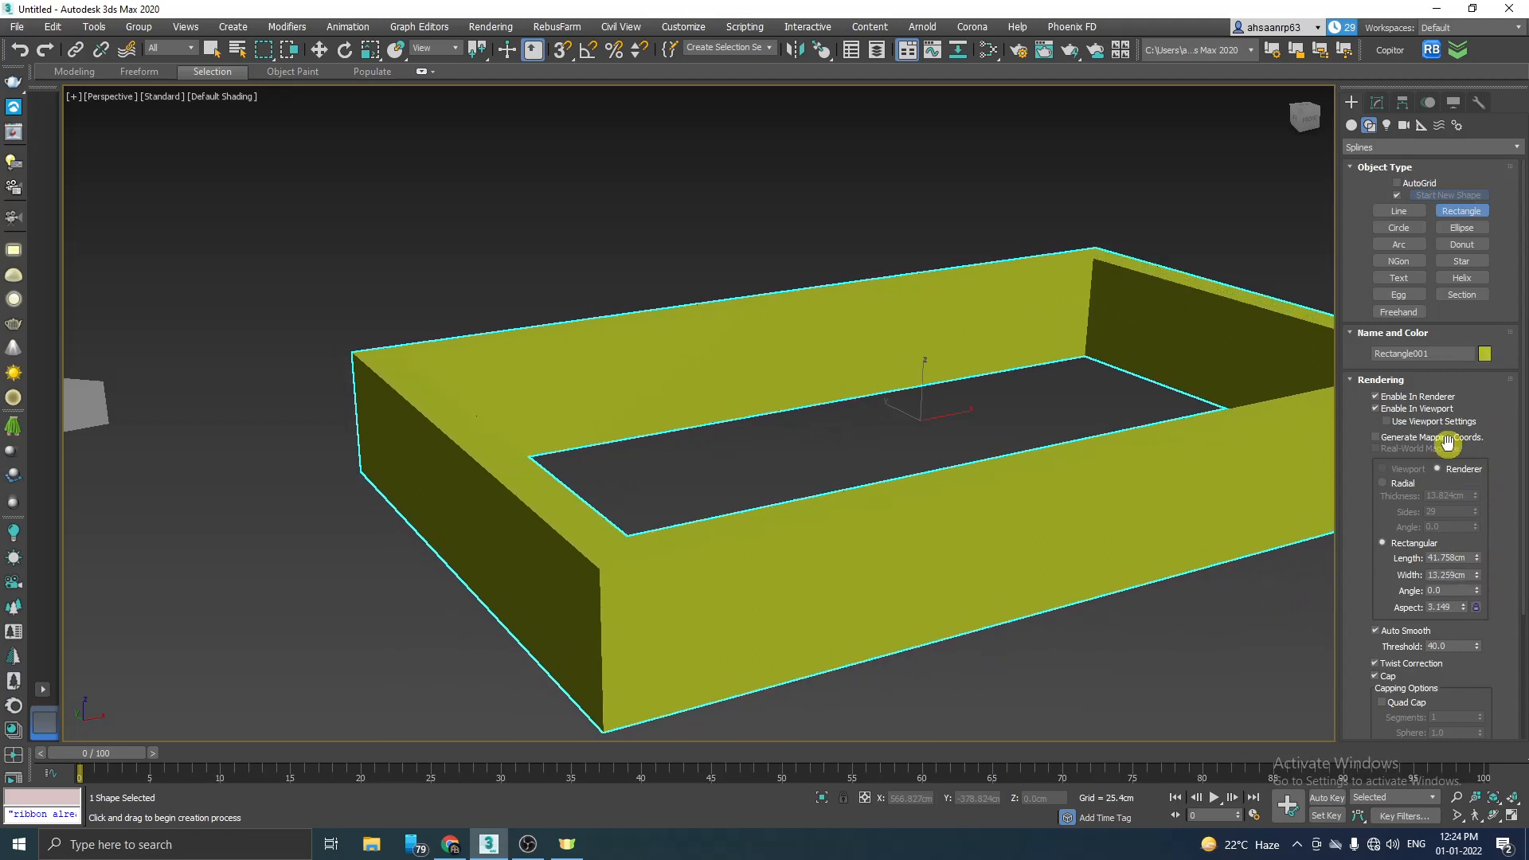
scroll(875, 478, "down", 5)
middle_click_drag(905, 481, 909, 513, "alt")
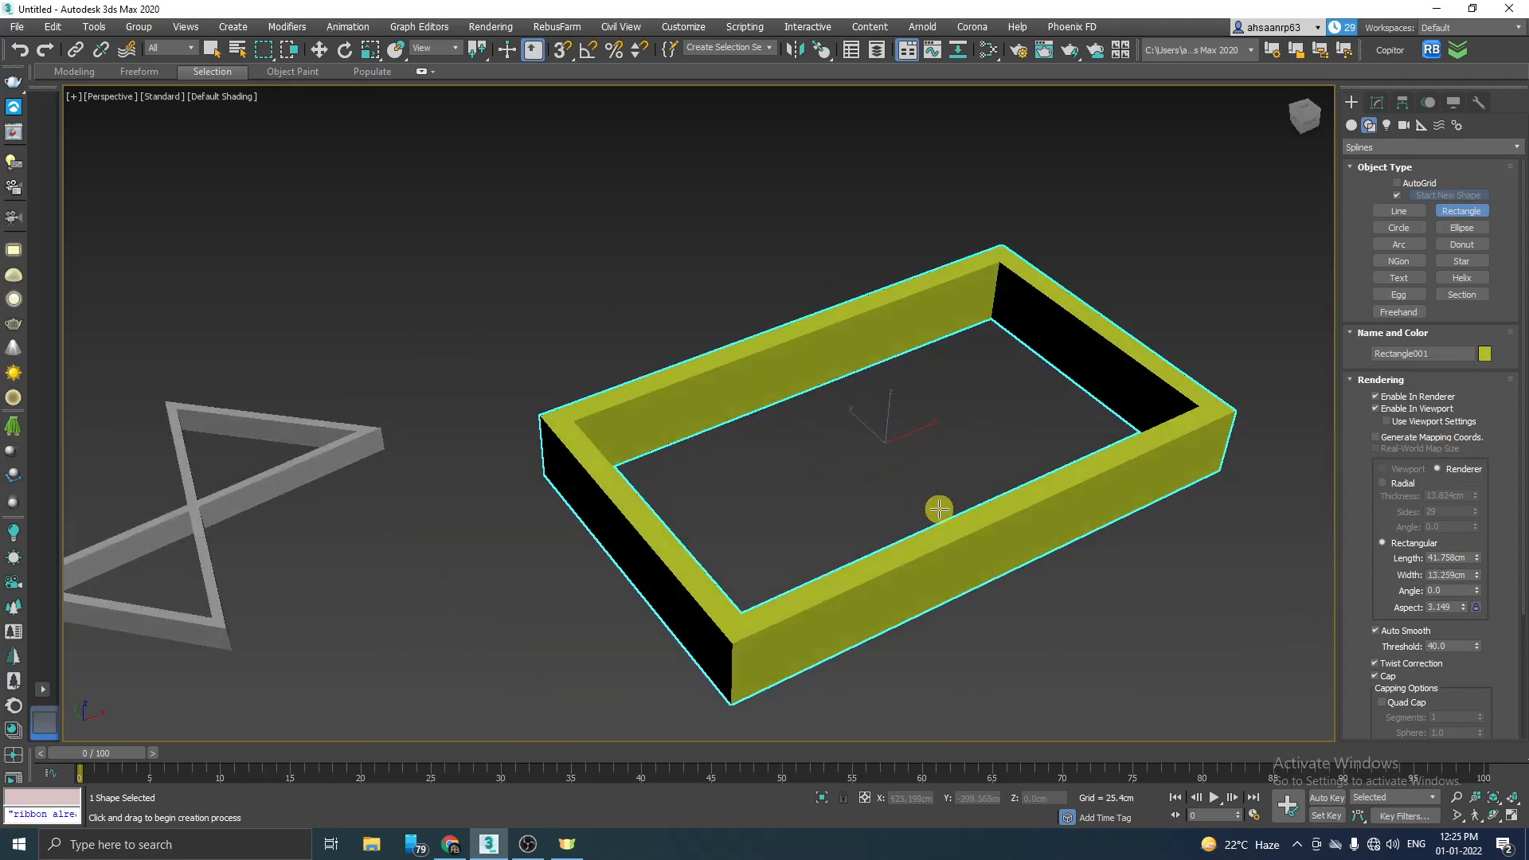
Step: In the rectangle's own parameters, set its length to about 228 cm and its width to about 249.6 cm
scroll(939, 507, "up", 3)
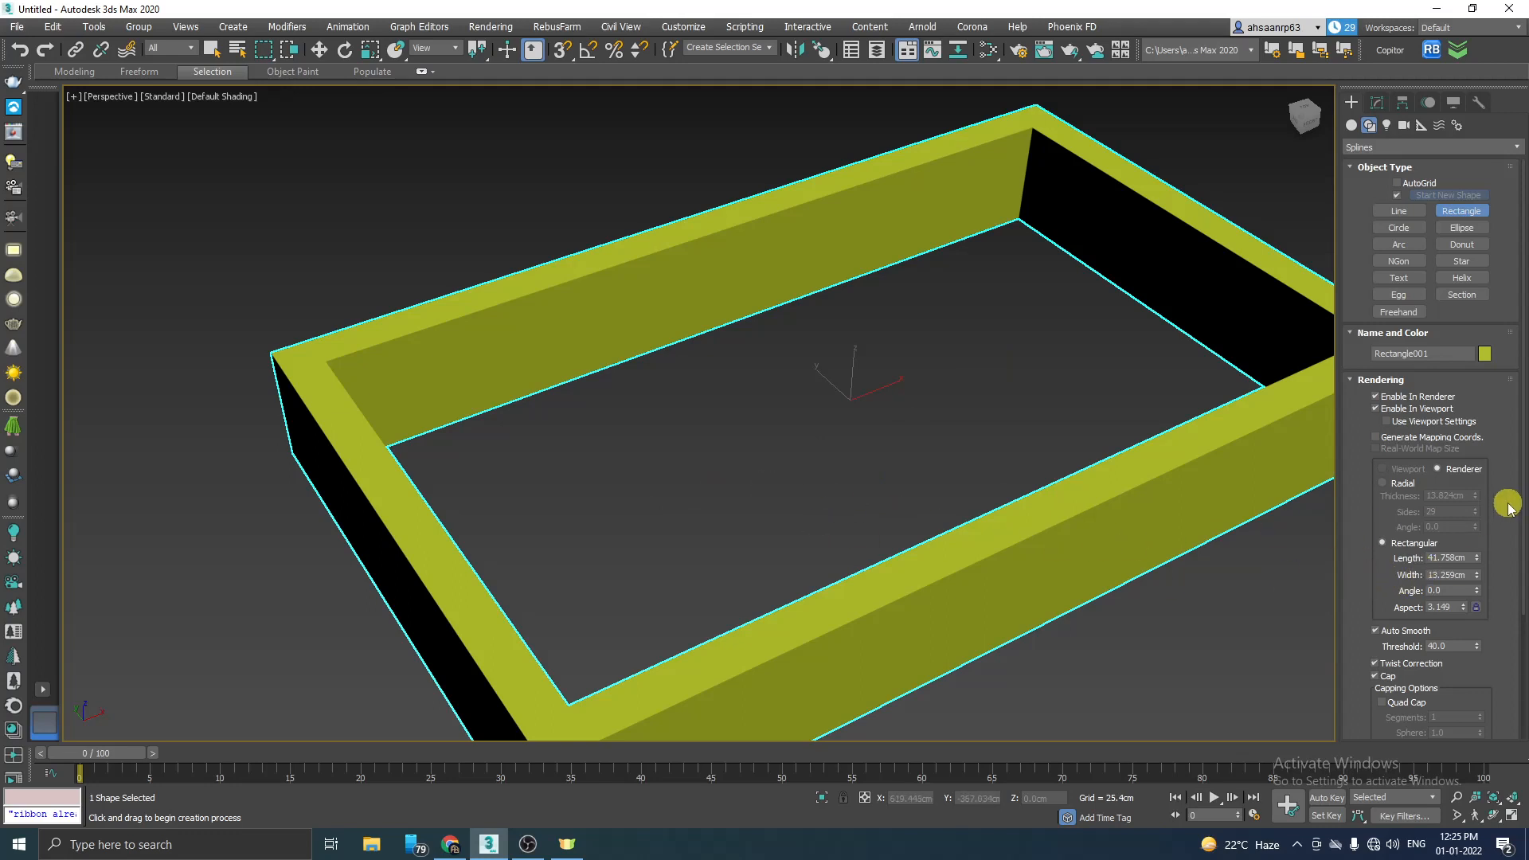
left_click_drag(1521, 462, 1505, 637)
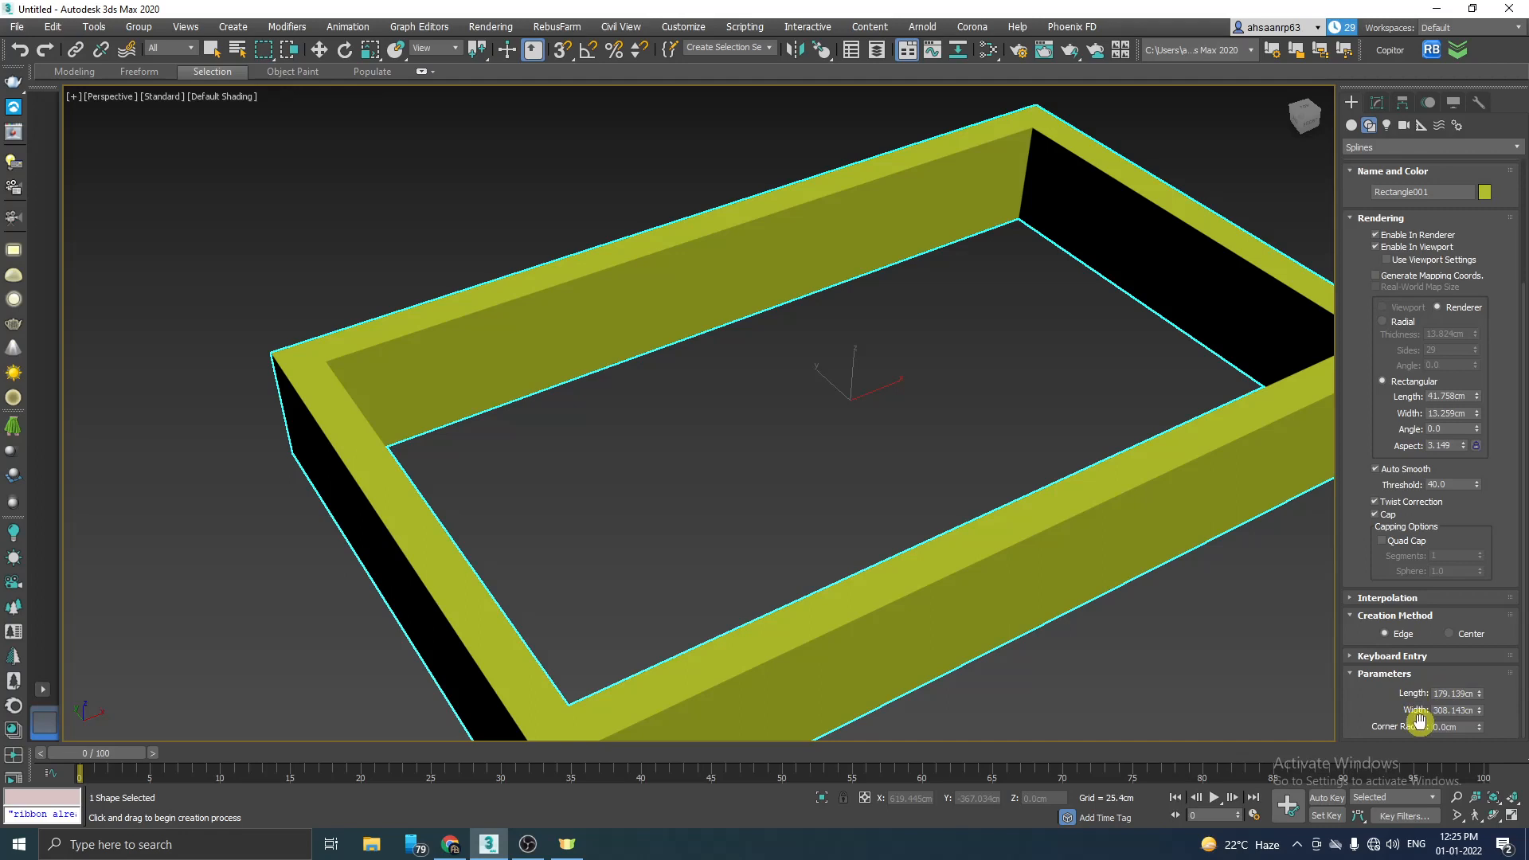
middle_click_drag(789, 579, 829, 499)
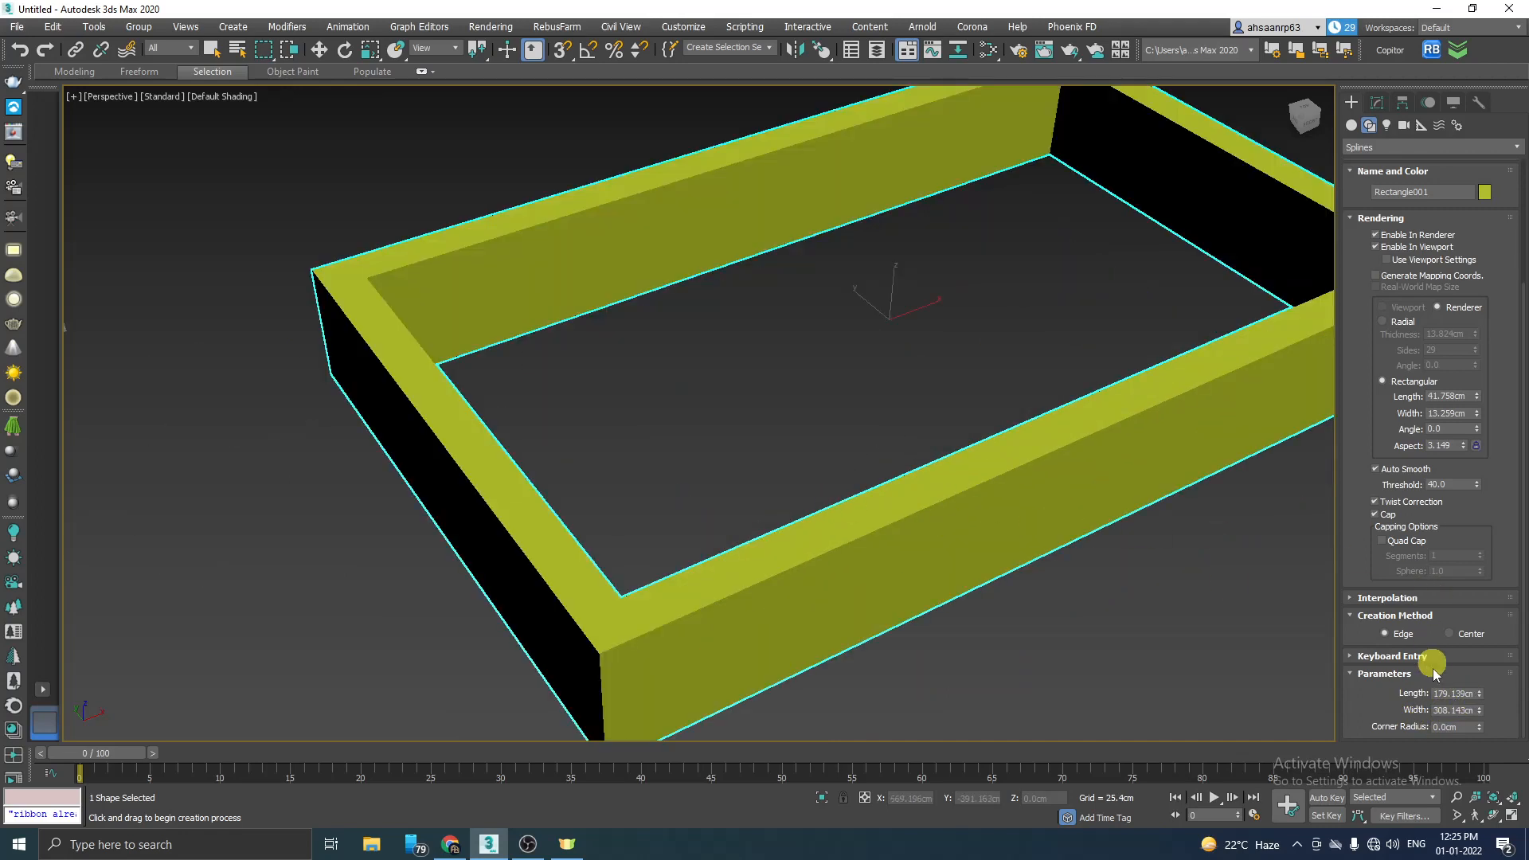
mouse_move(1482, 695)
left_mouse_down()
mouse_move(1484, 675)
mouse_move(1486, 740)
mouse_move(1474, 610)
mouse_move(1479, 711)
left_mouse_up()
scroll(515, 445, "down", 3)
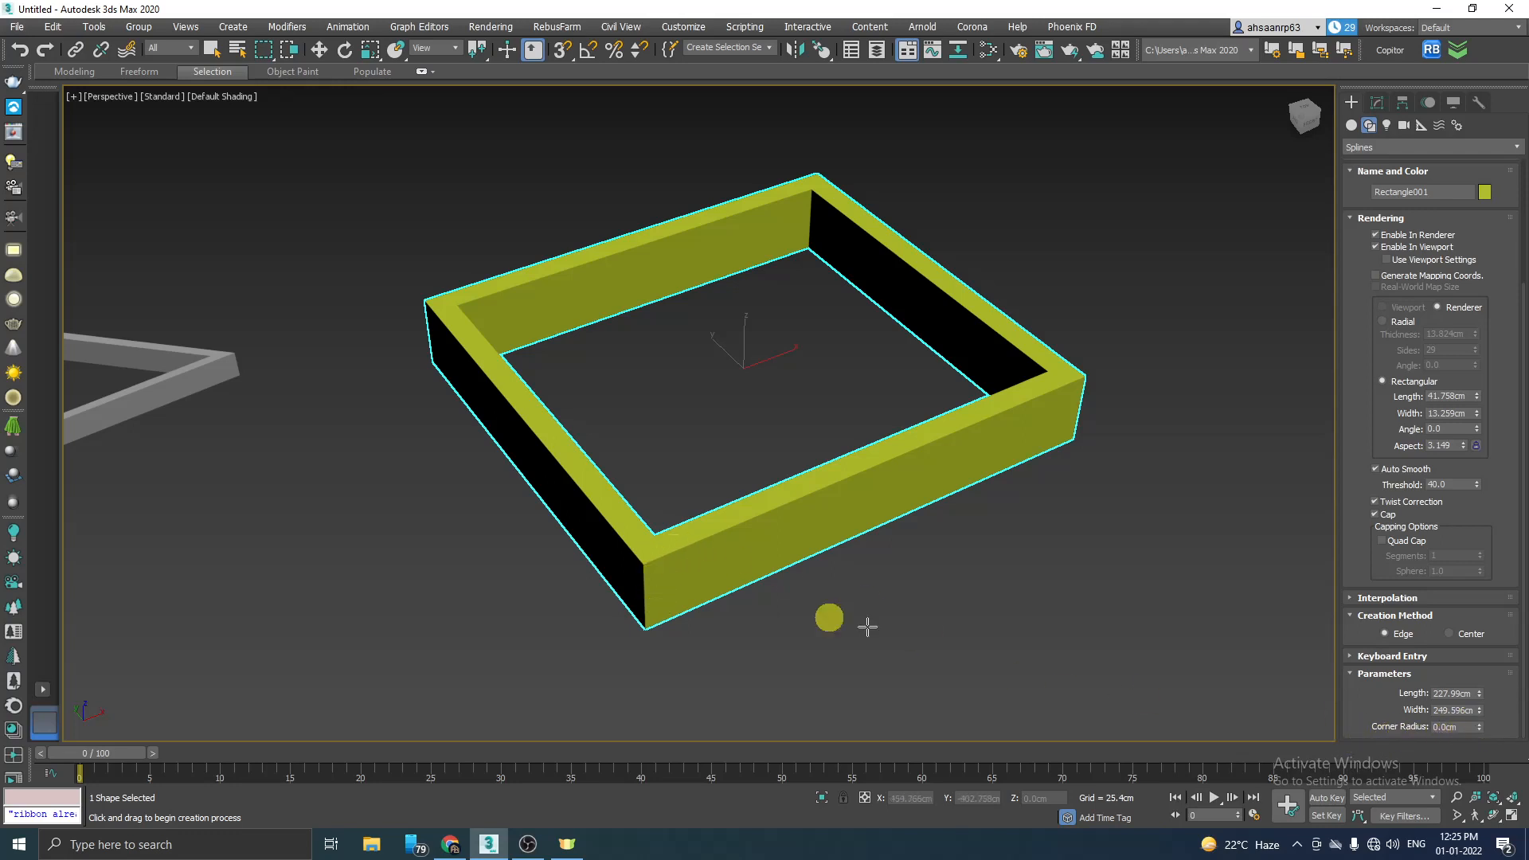
Step: Round the rectangle's corners with a Corner Radius of about 51.2 cm
left_click_drag(1477, 726, 1336, 334)
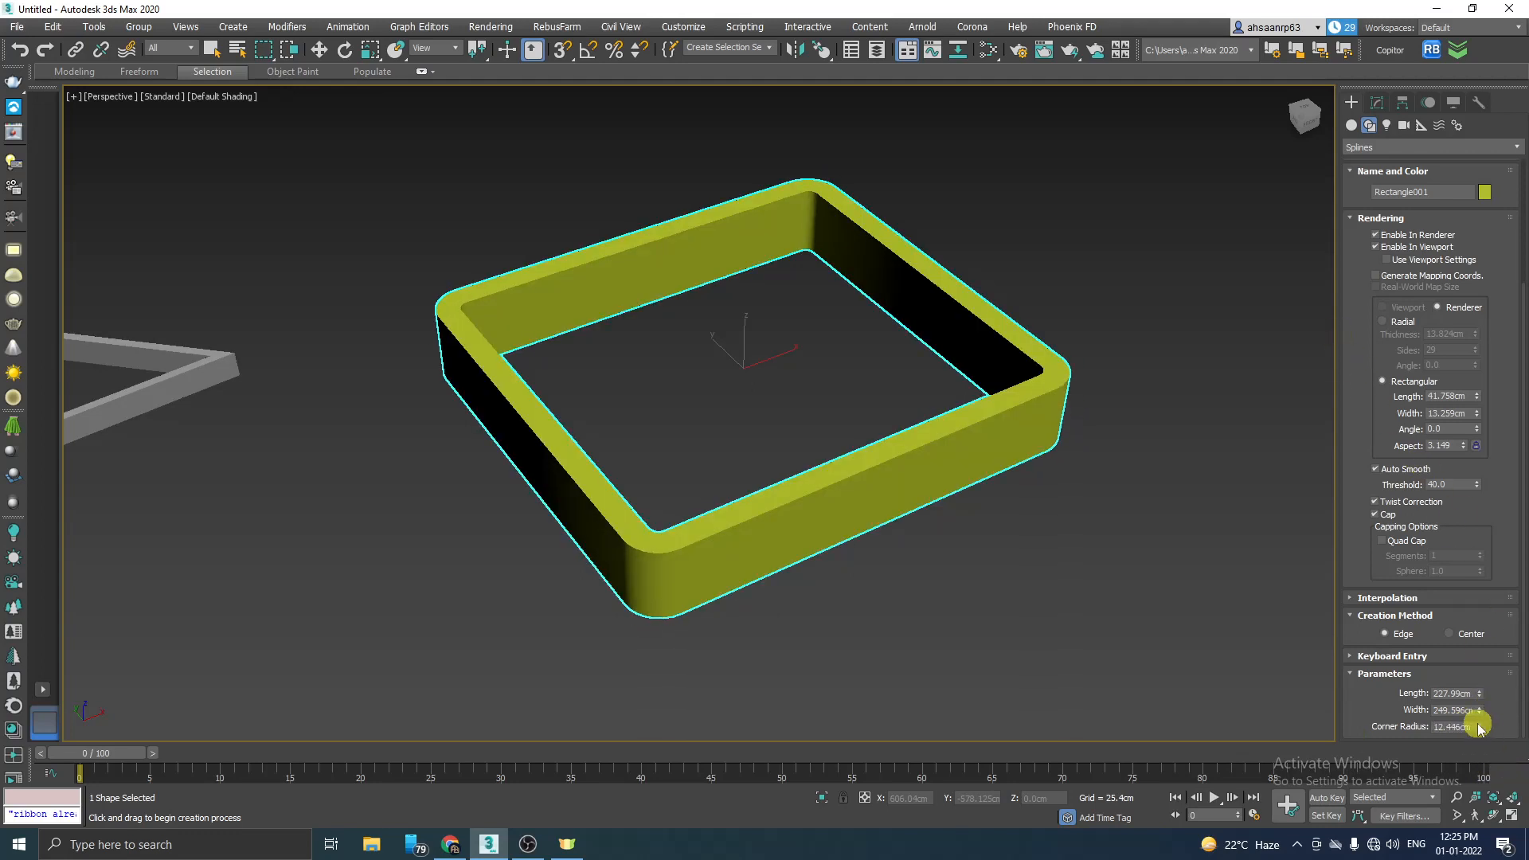
left_click_drag(1478, 731, 1451, 478)
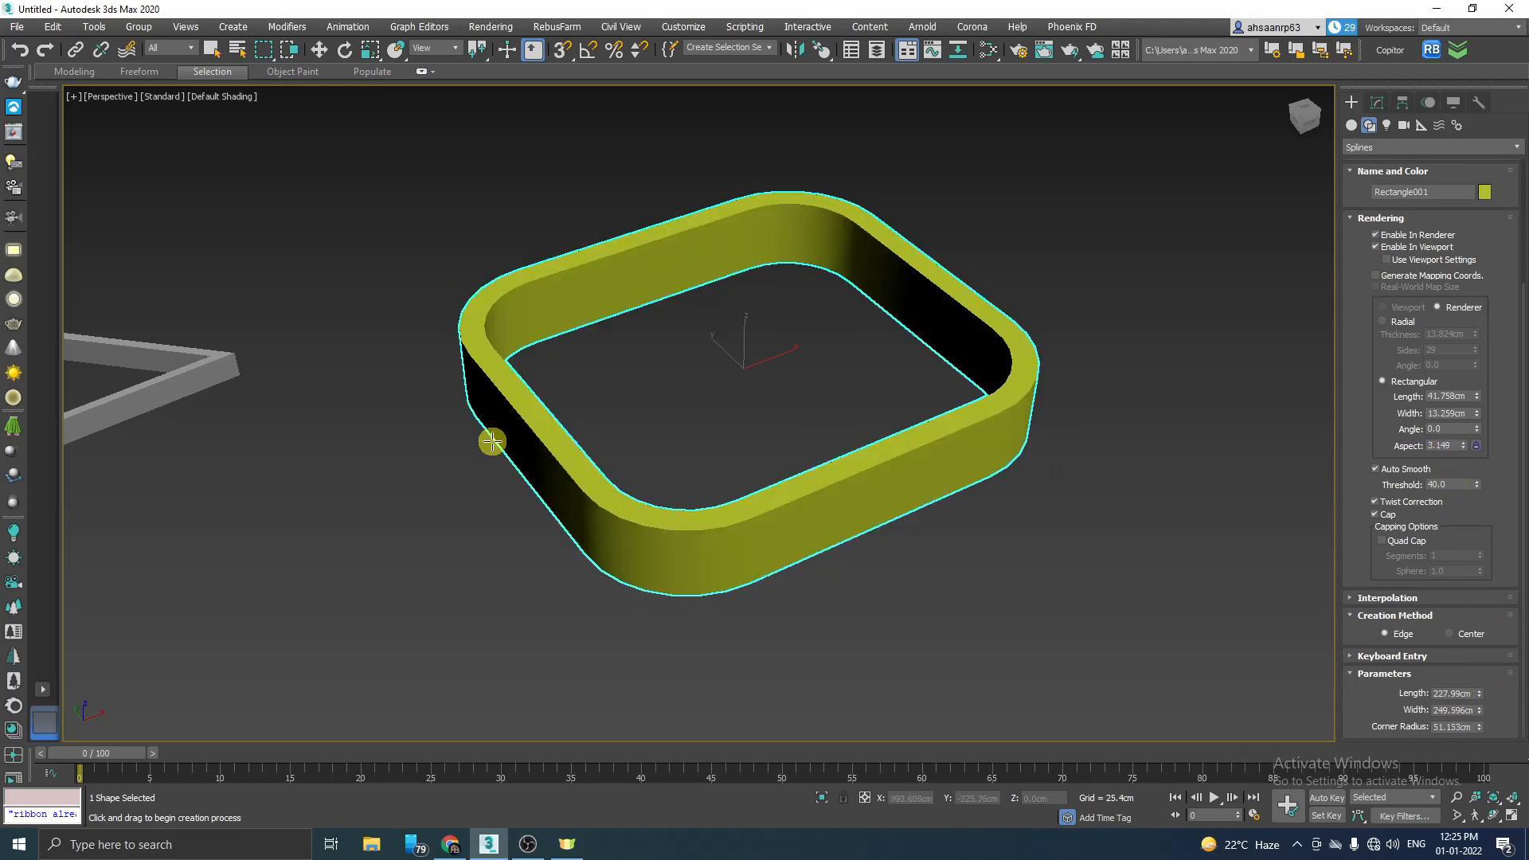
scroll(597, 384, "up", 3)
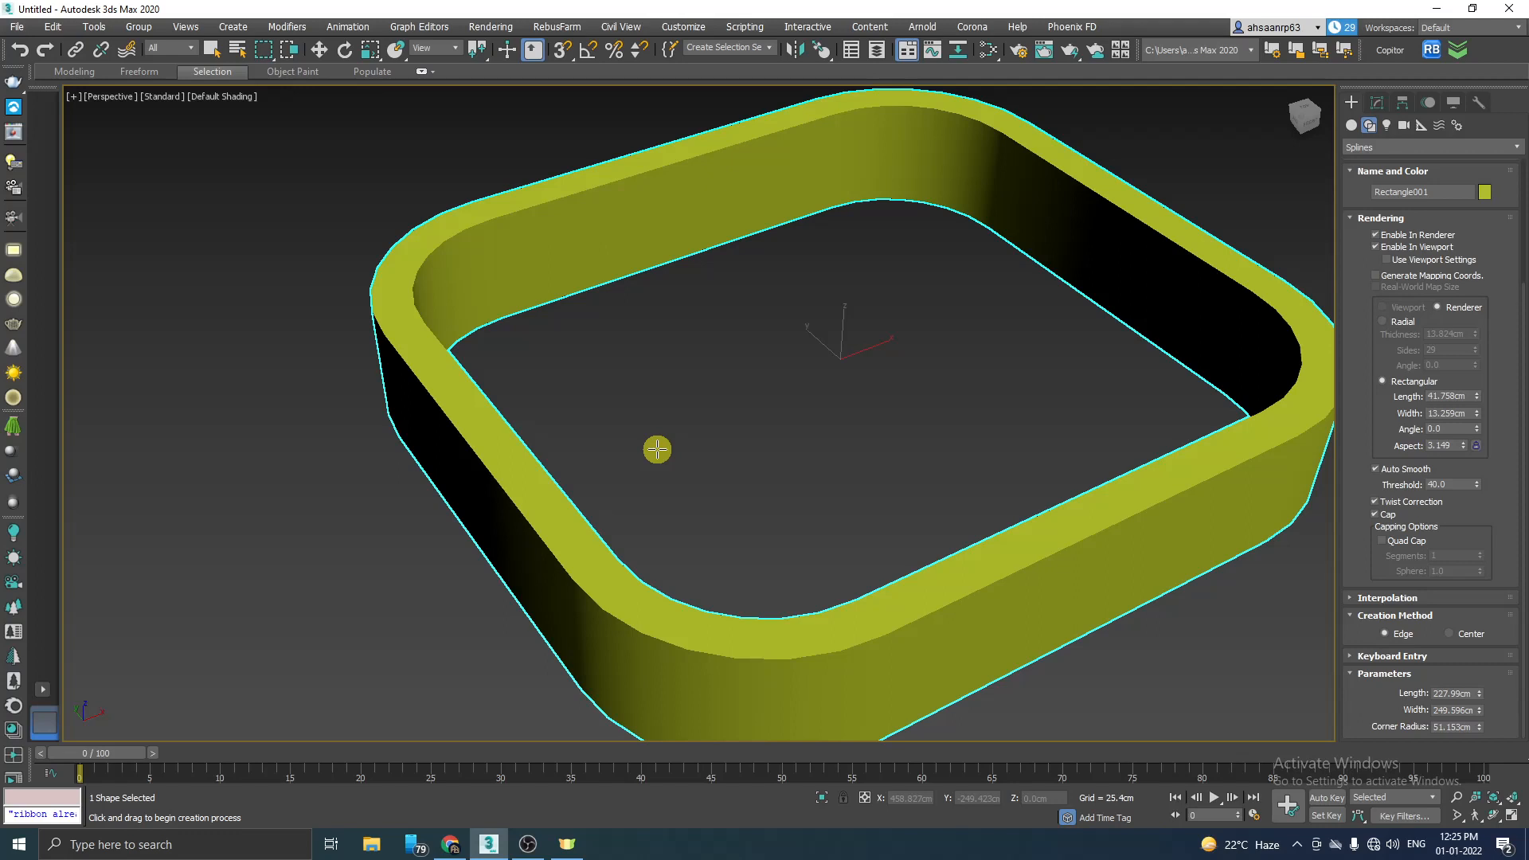
scroll(654, 495, "down", 3)
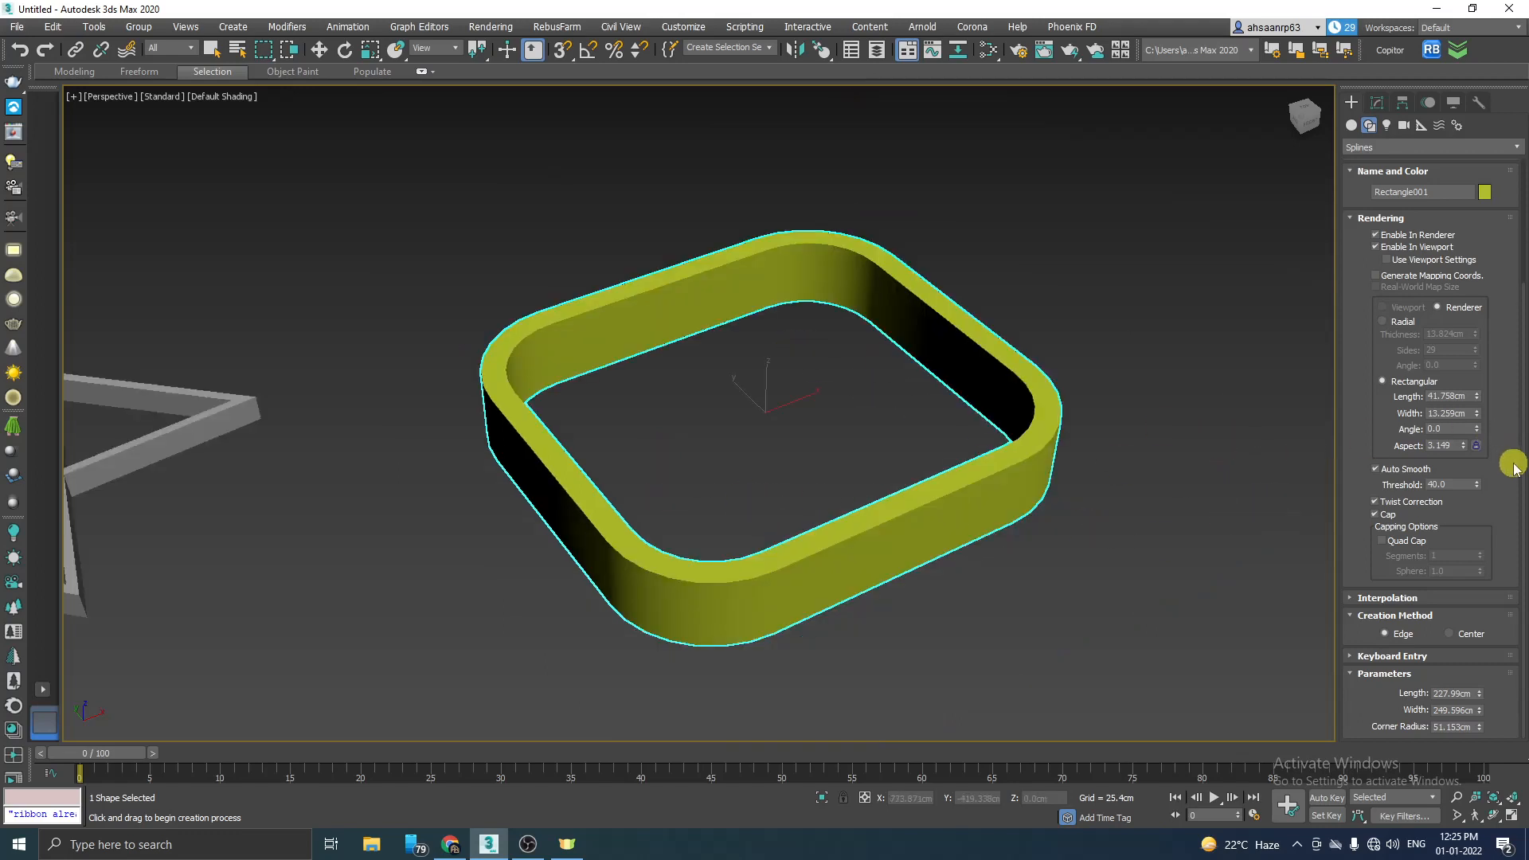
scroll(1505, 455, "up", 3)
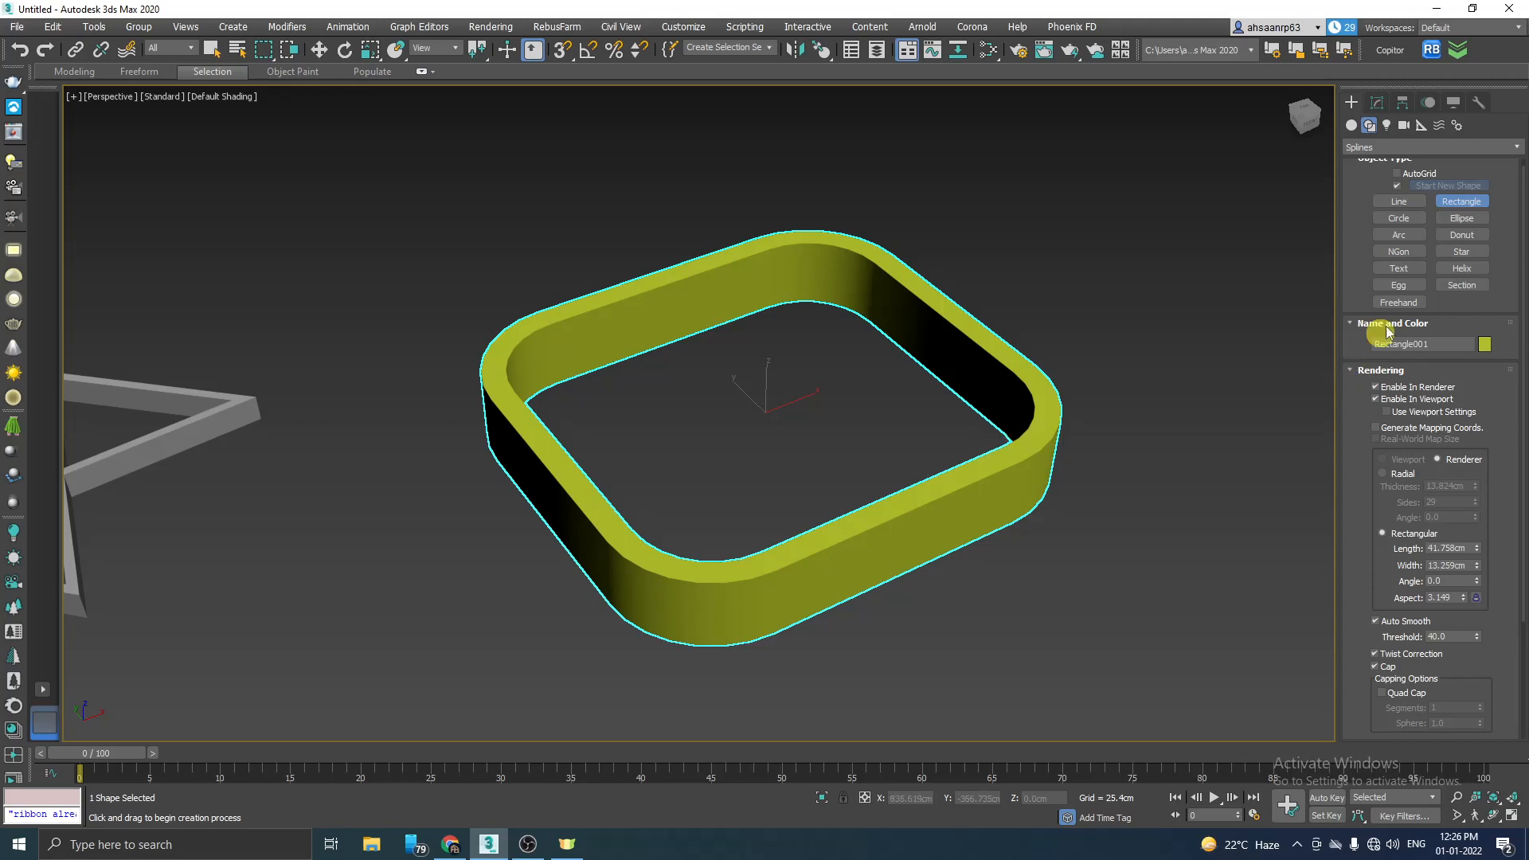